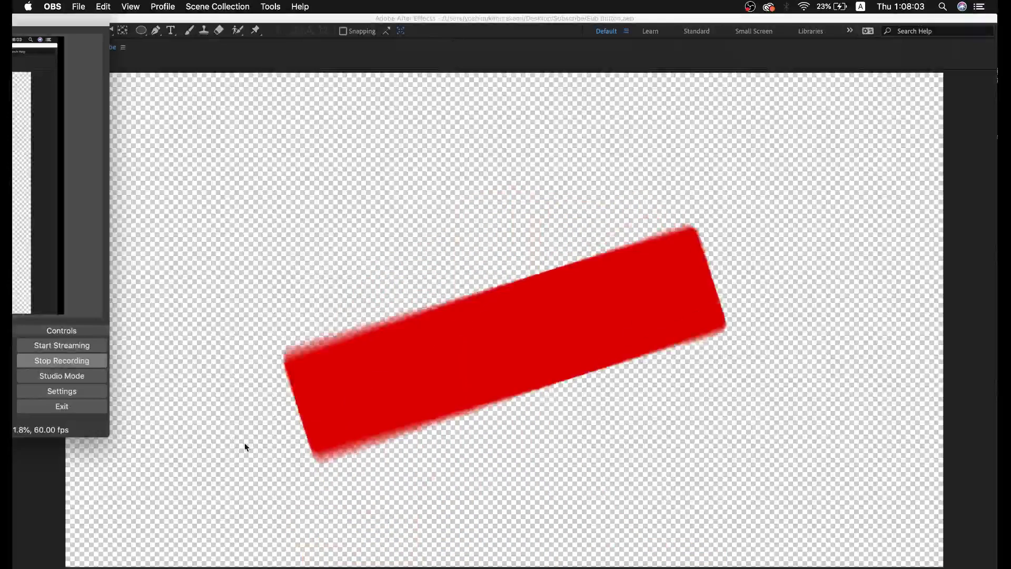
Bring After Effects in front of OBS so the finished Subscribe comp preview loops.
{"action": "left_click", "coordinate": [300, 461]}
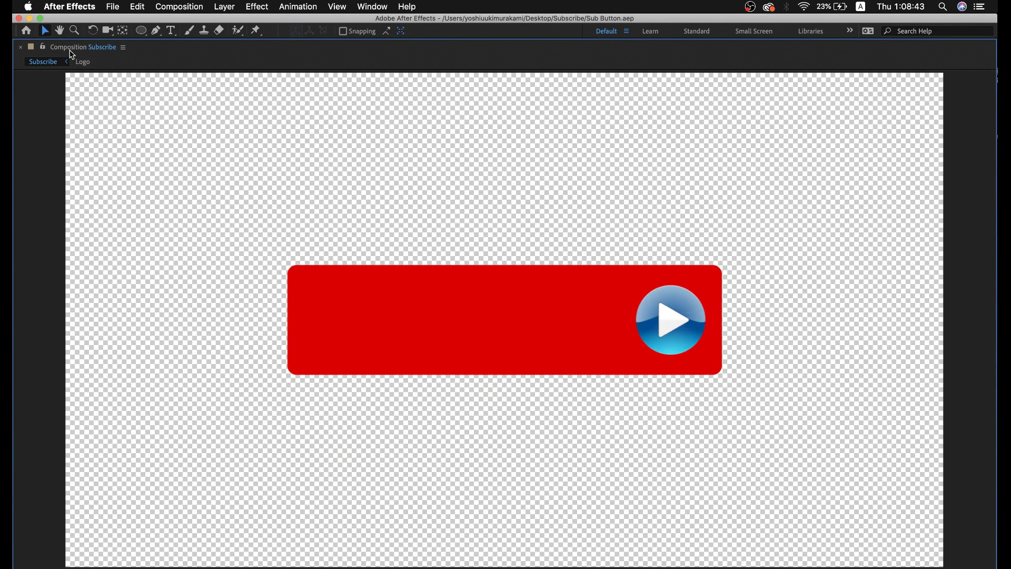
Restore the full workspace and scrub back to where only the logo shows.
{"action": "double_click", "coordinate": [68, 47]}
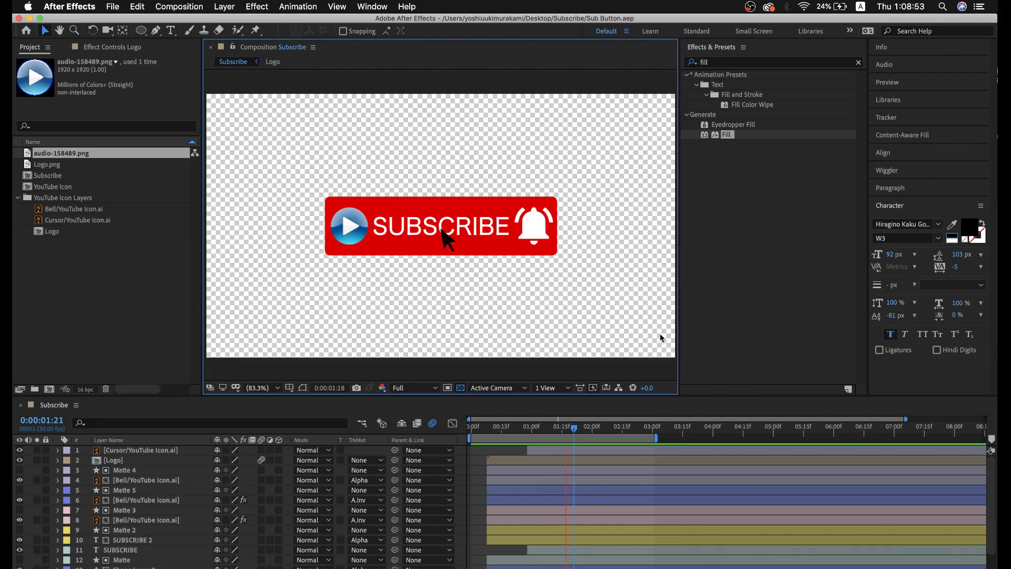
{"action": "left_click_drag", "start_coordinate": [500, 428], "coordinate": [564, 434]}
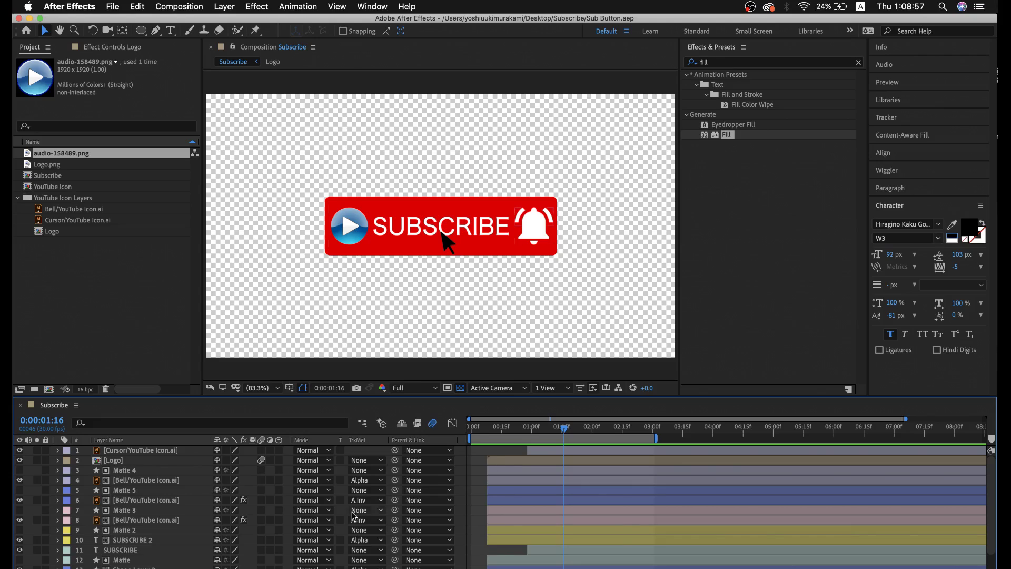
{"action": "scroll", "coordinate": [149, 535], "scroll_direction": "down", "scroll_amount": 2}
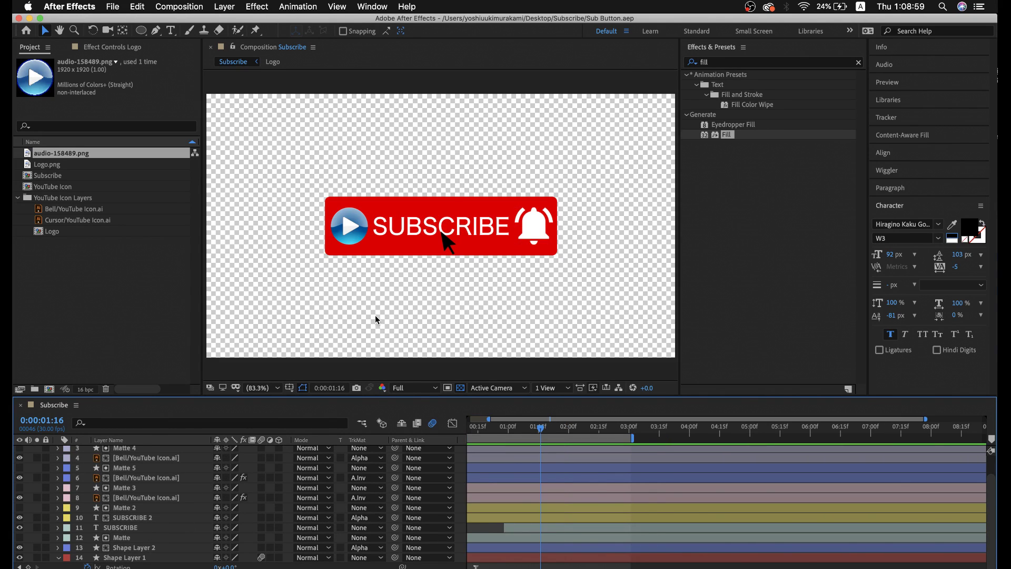
{"action": "left_click", "coordinate": [59, 557]}
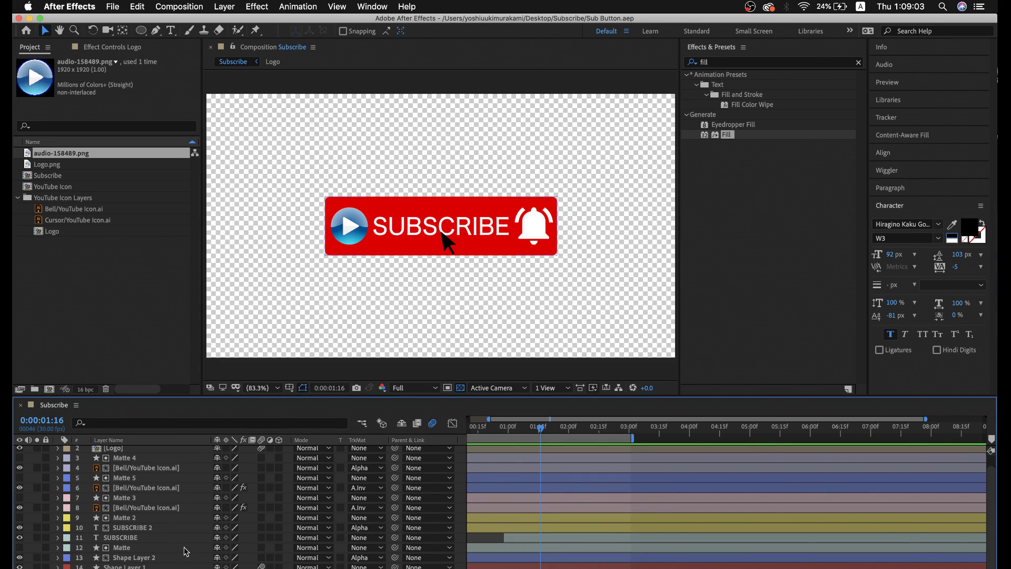
{"action": "mouse_move", "coordinate": [482, 432]}
{"action": "left_mouse_down"}
{"action": "mouse_move", "coordinate": [506, 433]}
{"action": "mouse_move", "coordinate": [485, 439]}
{"action": "mouse_move", "coordinate": [504, 442]}
{"action": "left_mouse_up"}
{"action": "scroll", "coordinate": [506, 463], "scroll_direction": "left", "scroll_amount": 2}
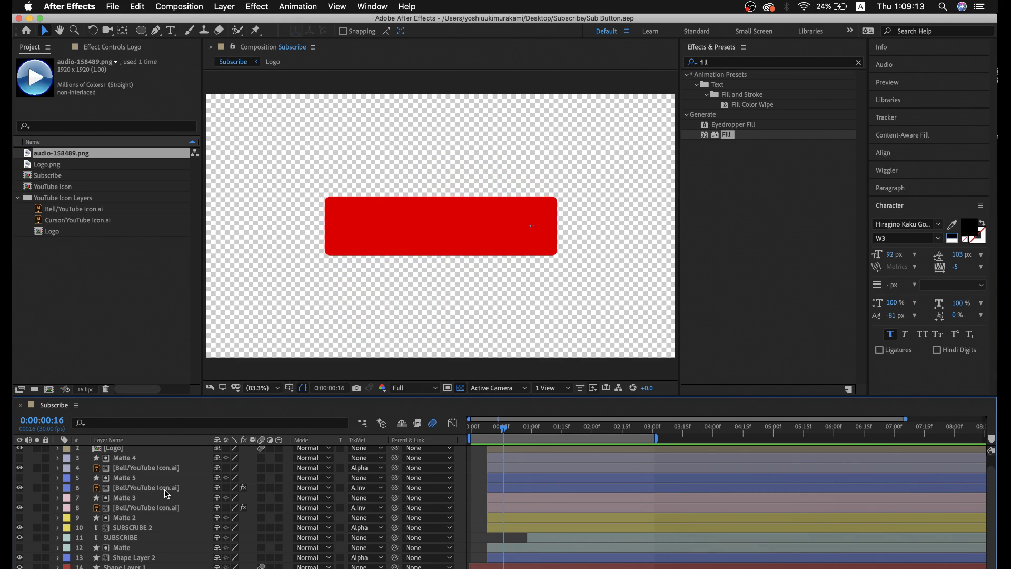
{"action": "left_click_drag", "start_coordinate": [504, 431], "coordinate": [520, 431]}
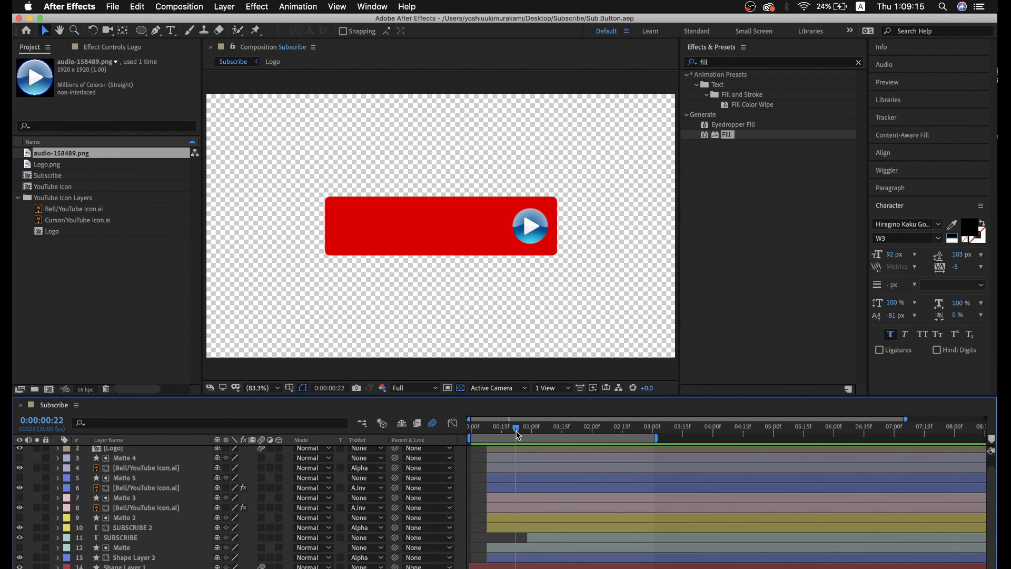
{"action": "scroll", "coordinate": [306, 471], "scroll_direction": "up", "scroll_amount": 1}
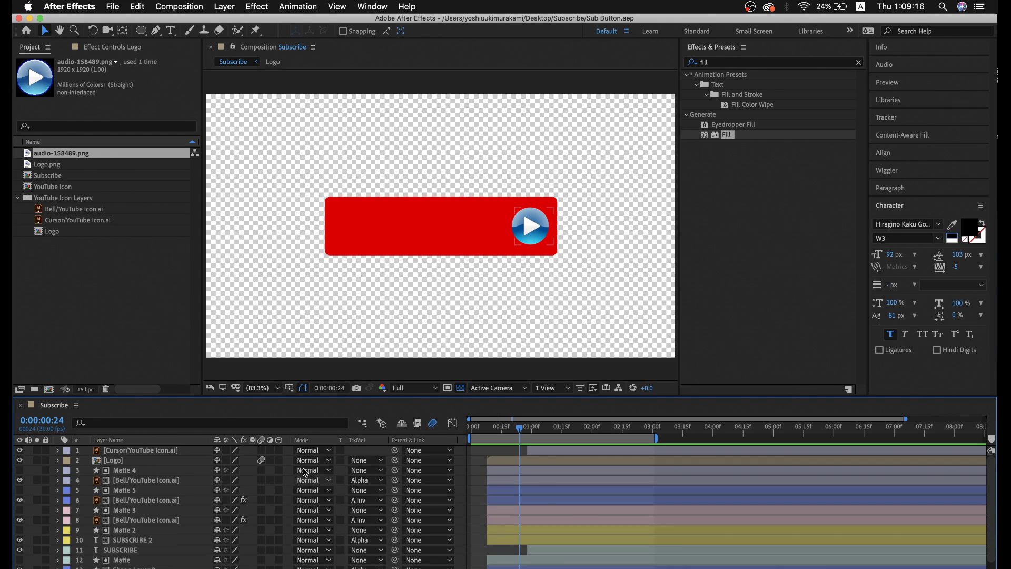
Reveal the Logo layer's Position and Scale keyframes, then inspect the Bell, Matte 5 and SUBSCRIBE 2 layers.
{"action": "left_click", "coordinate": [141, 460]}
{"action": "key", "text": "u"}
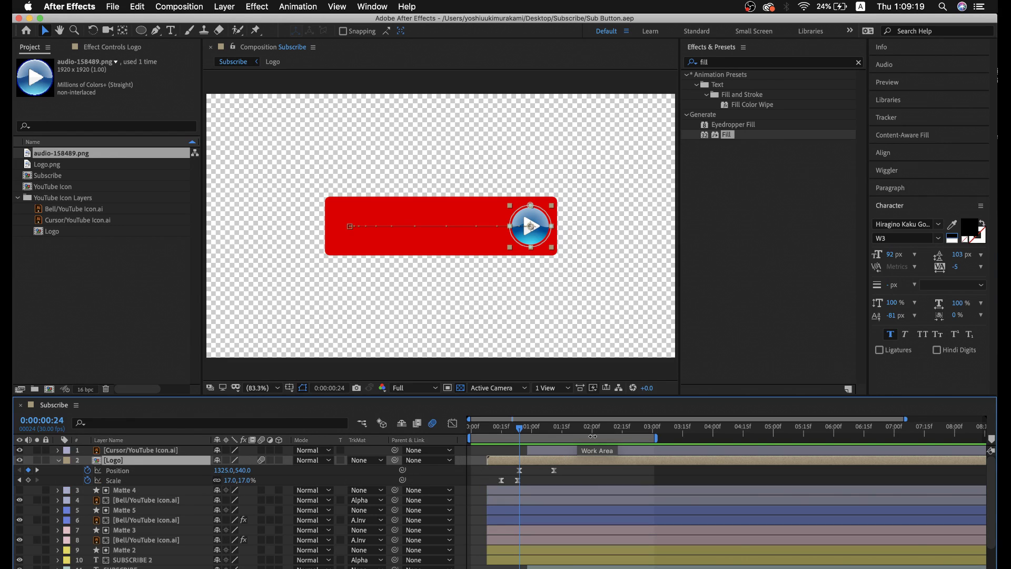
{"action": "left_click_drag", "start_coordinate": [520, 430], "coordinate": [544, 433]}
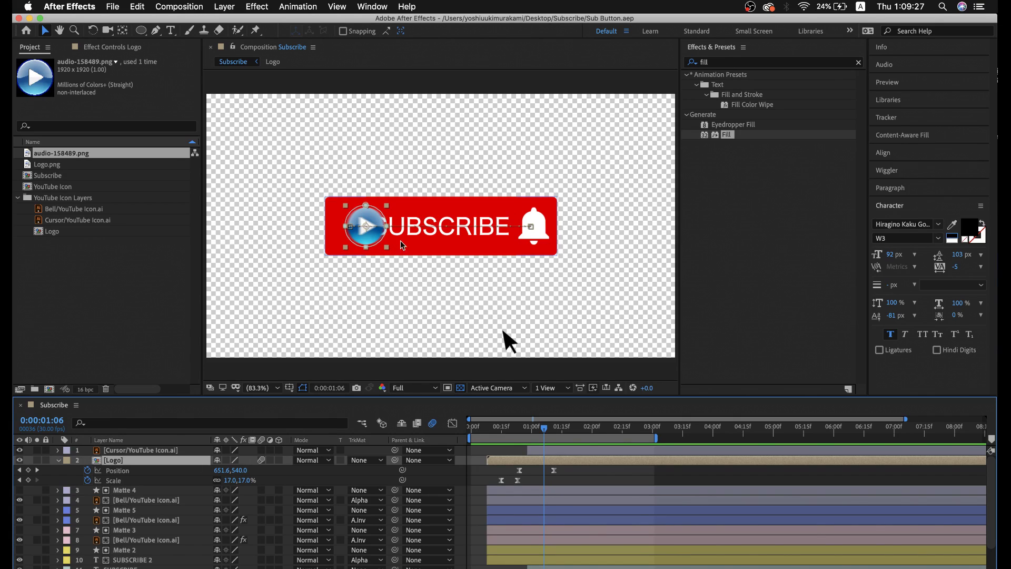
{"action": "left_click", "coordinate": [139, 499]}
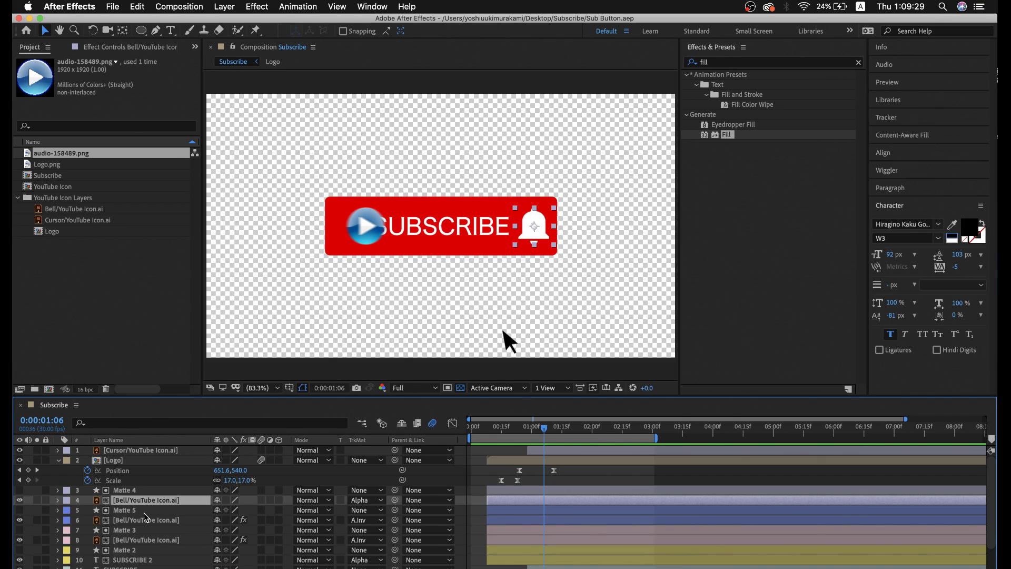
{"action": "scroll", "coordinate": [147, 524], "scroll_direction": "down", "scroll_amount": 1}
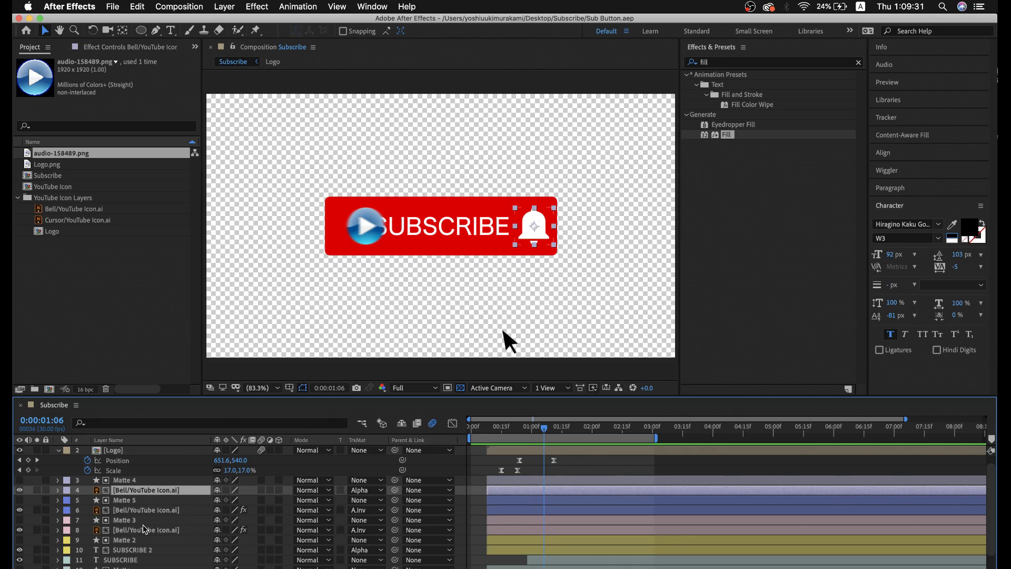
{"action": "left_click", "coordinate": [134, 499]}
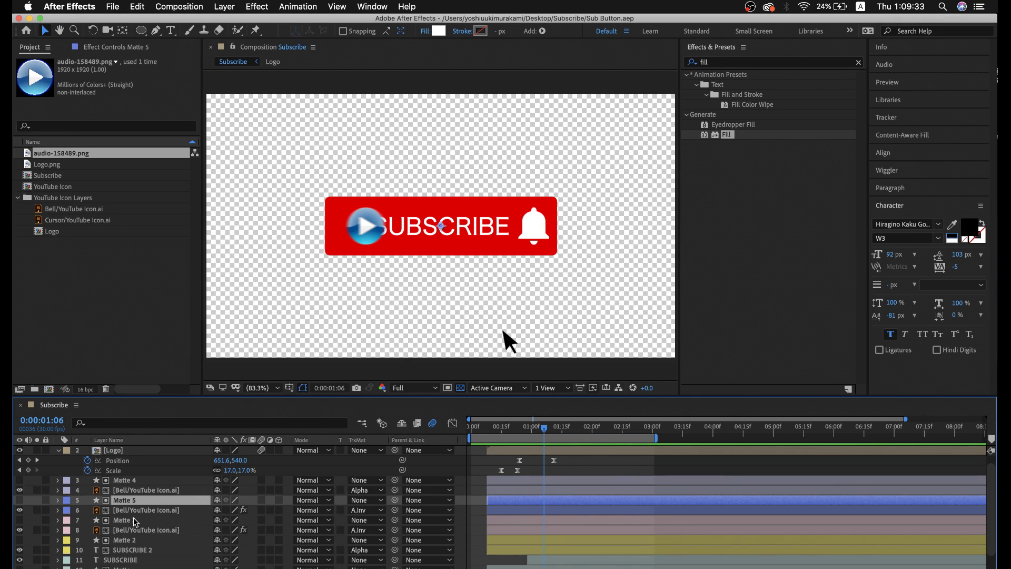
{"action": "scroll", "coordinate": [139, 522], "scroll_direction": "down", "scroll_amount": 2}
{"action": "left_click", "coordinate": [140, 529]}
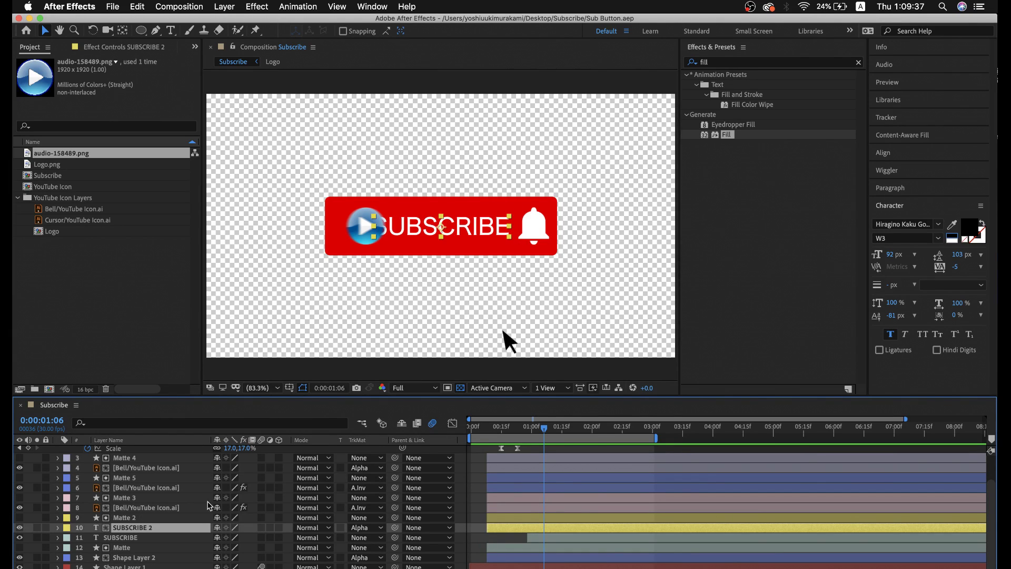
Show the SUBSCRIBE layer's Mask Path and scrub frame by frame through the text reveal.
{"action": "left_click", "coordinate": [119, 538]}
{"action": "key", "text": "m"}
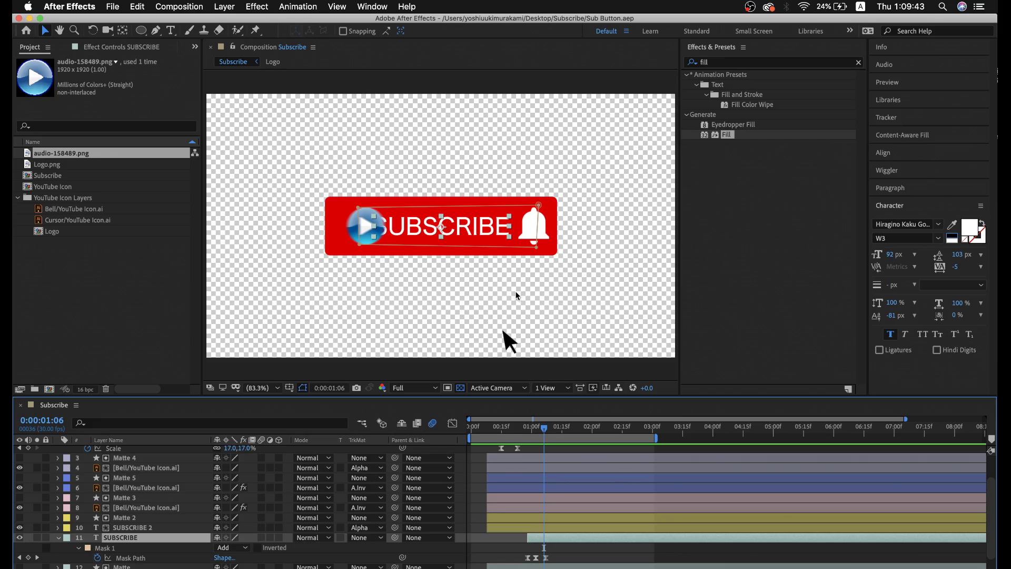
{"action": "left_click", "coordinate": [543, 428]}
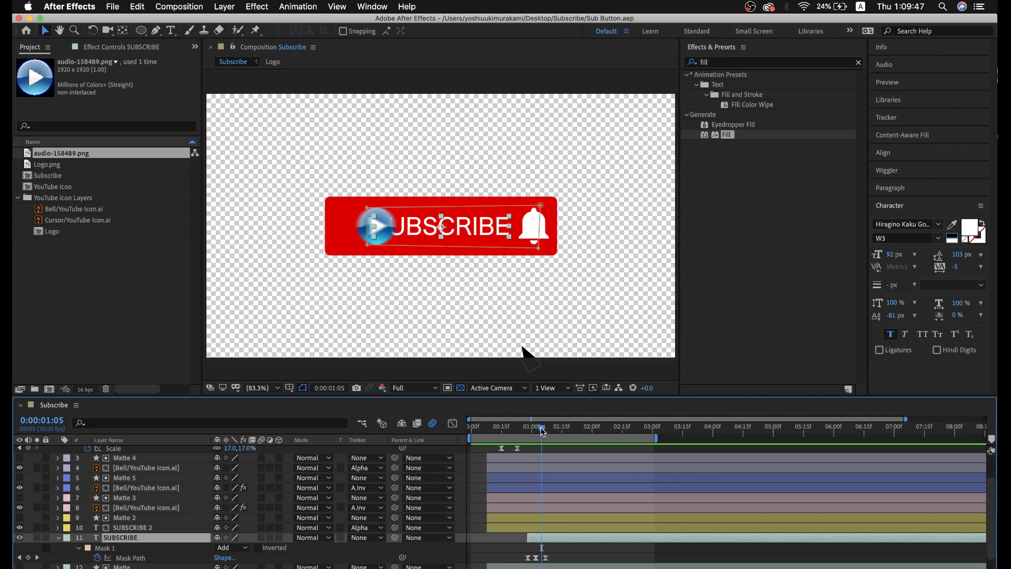
{"action": "mouse_move", "coordinate": [542, 429]}
{"action": "left_mouse_down"}
{"action": "mouse_move", "coordinate": [534, 432]}
{"action": "mouse_move", "coordinate": [544, 431]}
{"action": "left_mouse_up"}
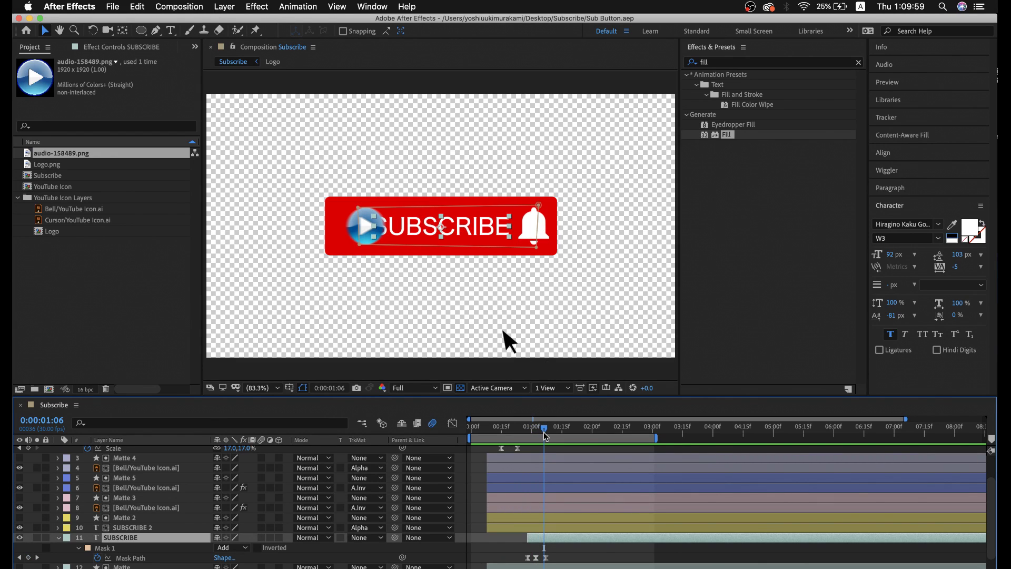
{"action": "left_click_drag", "start_coordinate": [542, 432], "coordinate": [547, 433]}
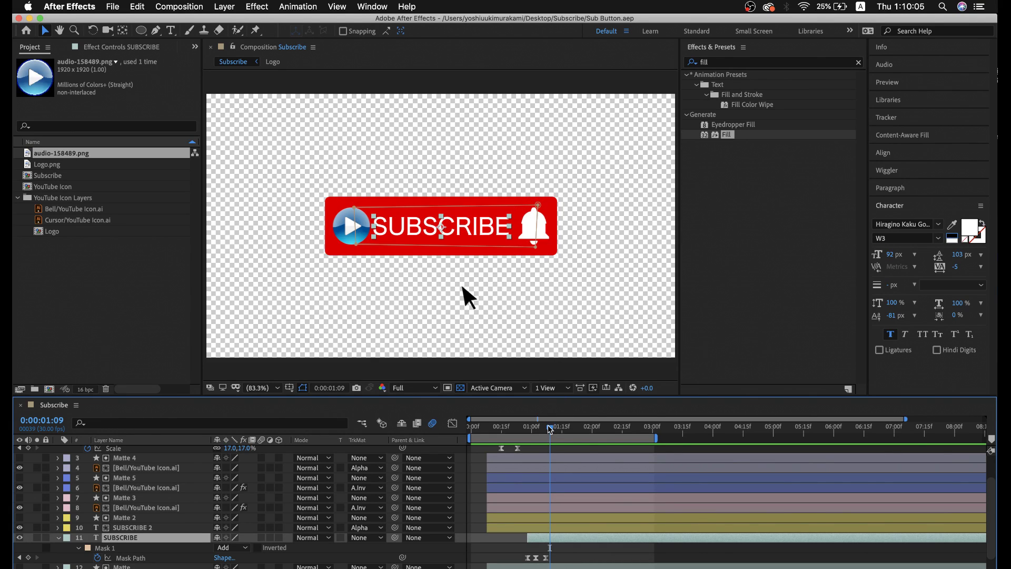
{"action": "left_click_drag", "start_coordinate": [550, 428], "coordinate": [575, 429]}
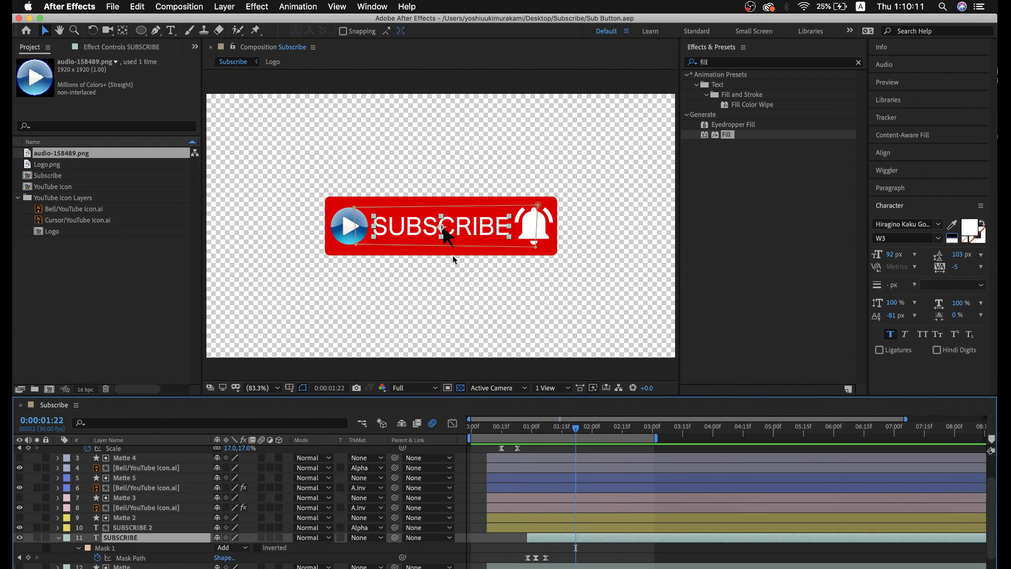
Select the Bell layer, advance to 0:00:02:05 to watch the click effect, and collapse SUBSCRIBE.
{"action": "left_click", "coordinate": [581, 468]}
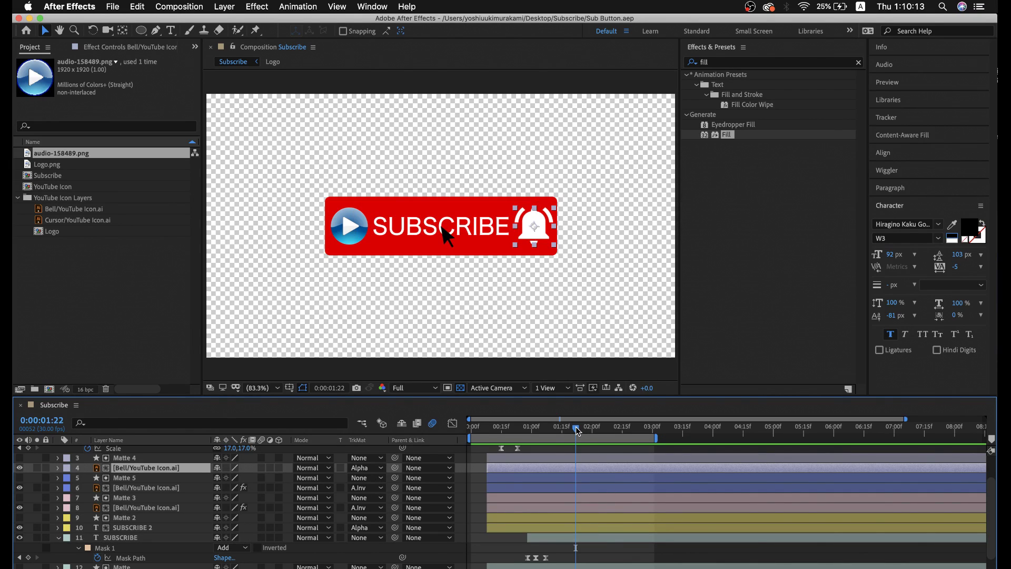
{"action": "mouse_move", "coordinate": [577, 429]}
{"action": "left_mouse_down"}
{"action": "mouse_move", "coordinate": [607, 437]}
{"action": "mouse_move", "coordinate": [574, 438]}
{"action": "mouse_move", "coordinate": [601, 438]}
{"action": "left_mouse_up"}
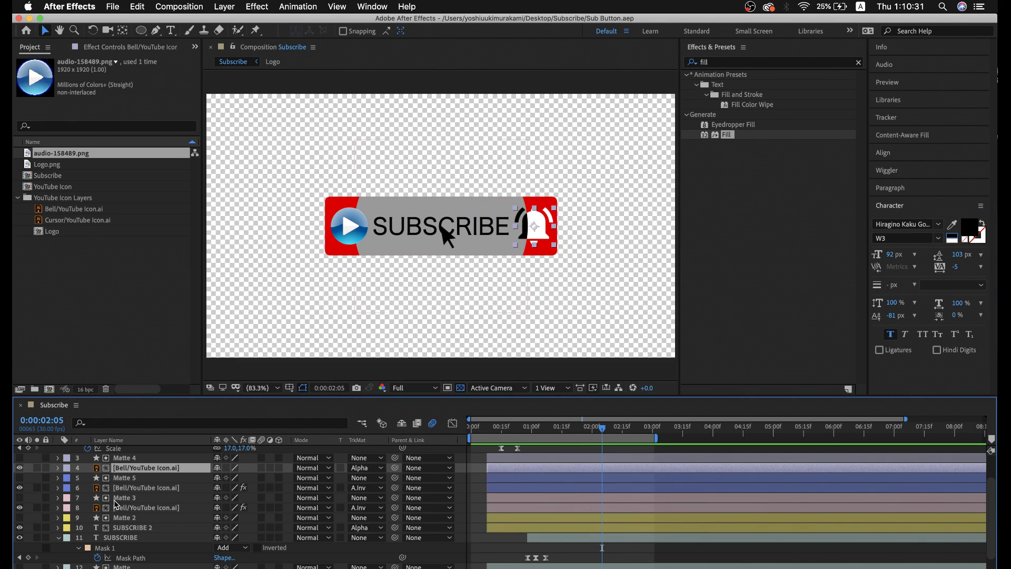
{"action": "left_click", "coordinate": [59, 538]}
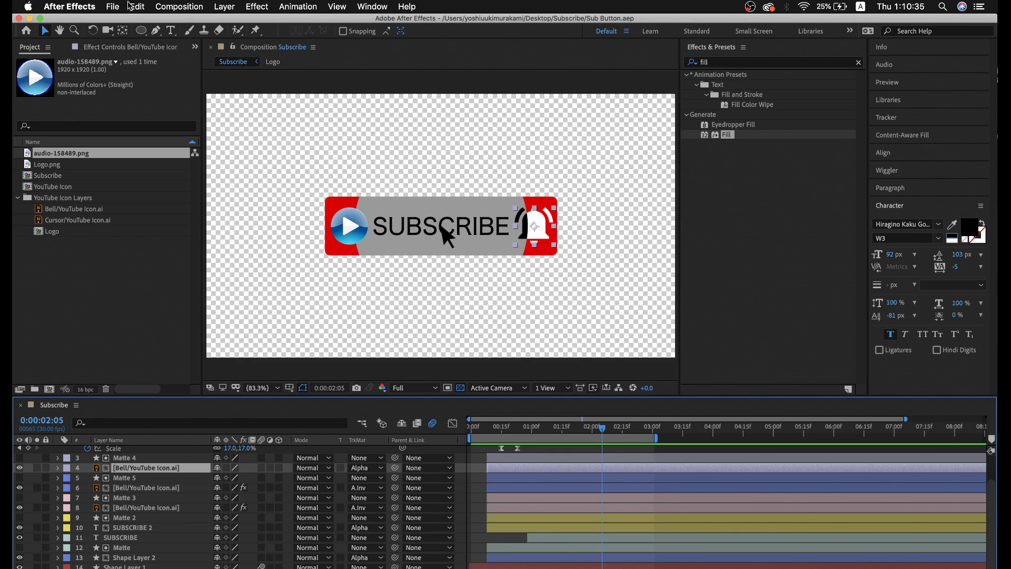
{"action": "left_click", "coordinate": [113, 6]}
Start a new project and create a 'Subscribe' composition at 1920×1080, 30 fps, 10 seconds.
{"action": "mouse_move", "coordinate": [126, 21]}
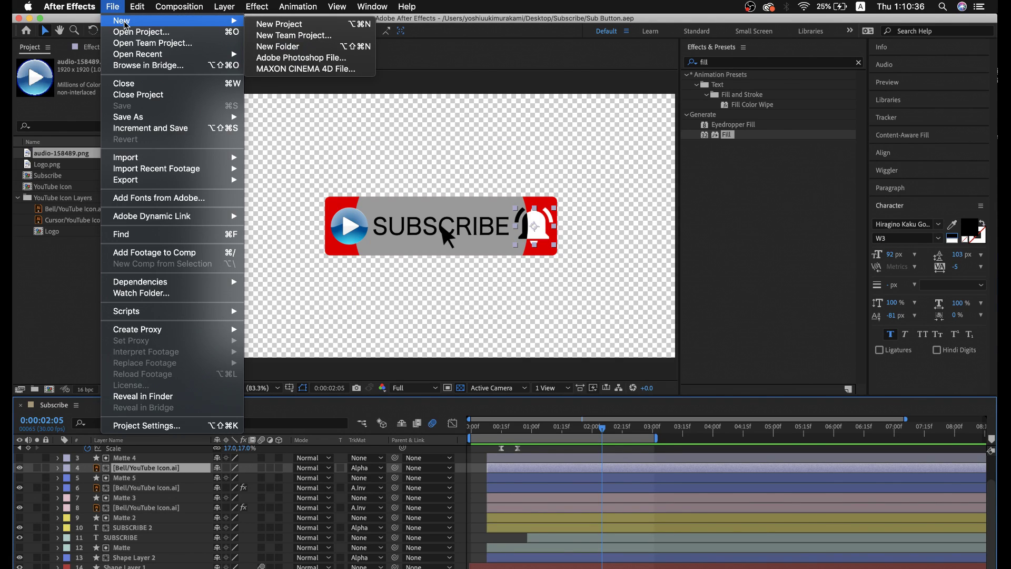
{"action": "left_click", "coordinate": [287, 25]}
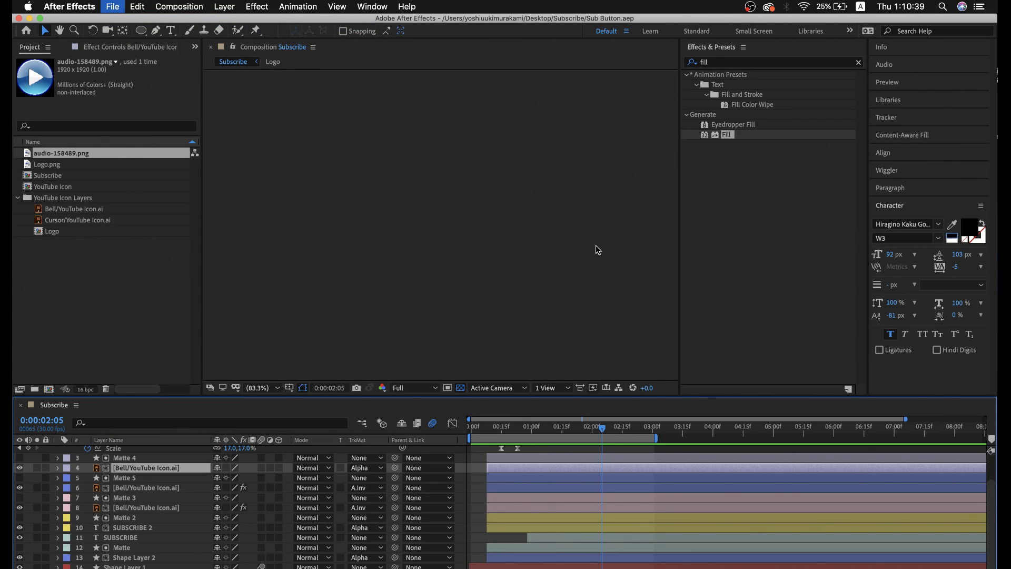
{"action": "left_click", "coordinate": [859, 63]}
{"action": "left_click", "coordinate": [361, 239]}
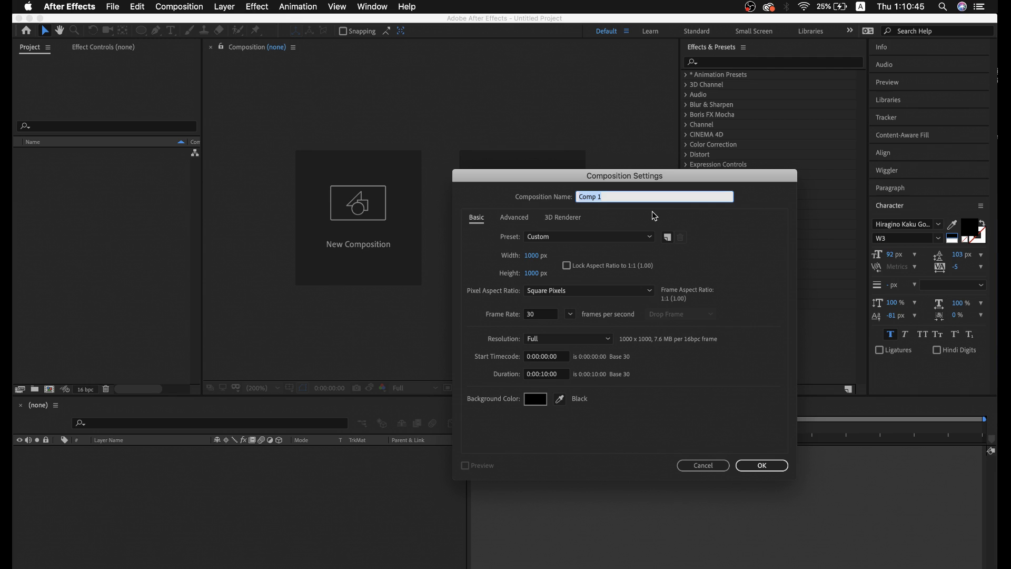
{"action": "type", "text": "S"}
{"action": "type", "text": "ubscribe"}
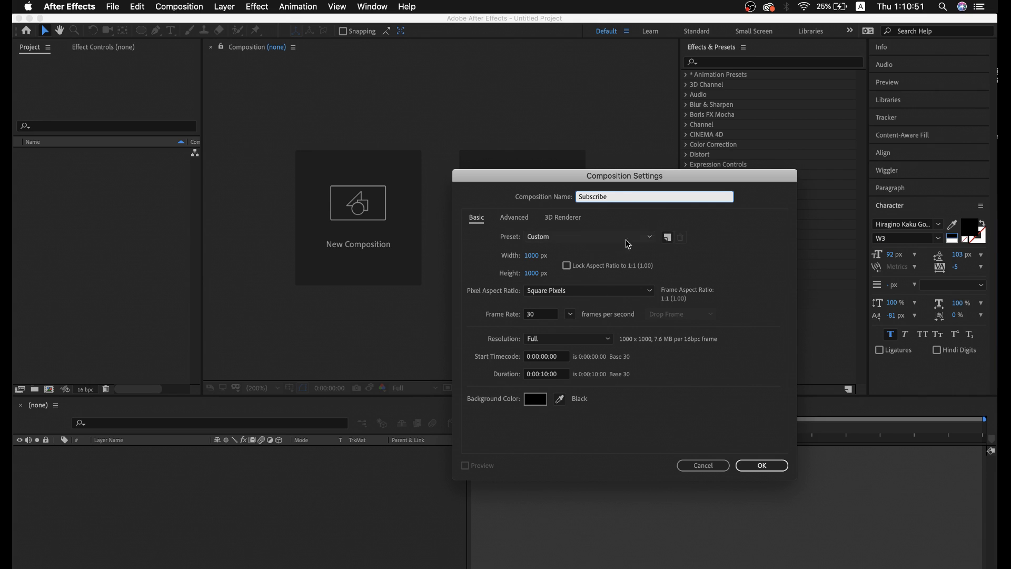
{"action": "left_click", "coordinate": [532, 260]}
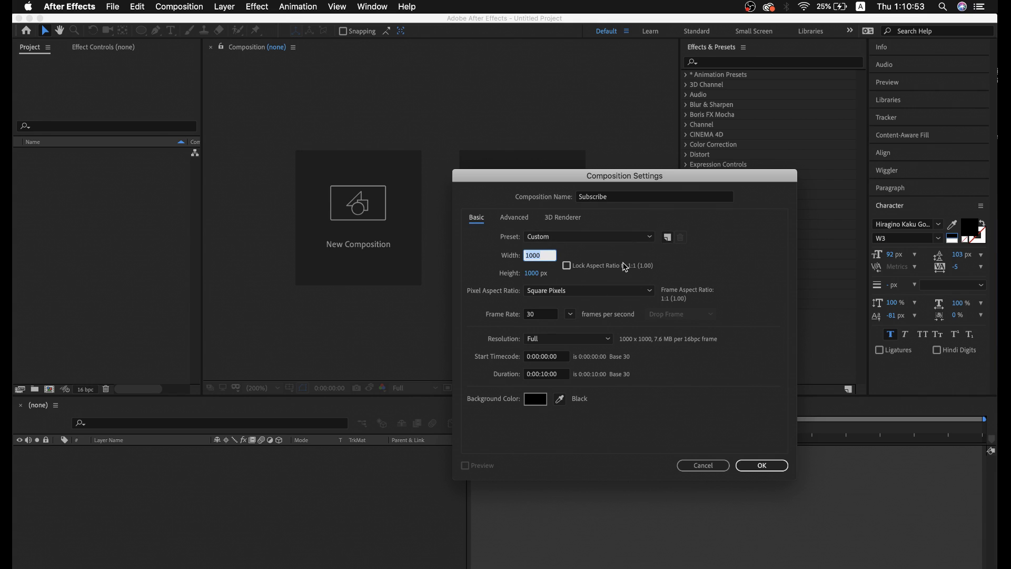
{"action": "type", "text": "1920"}
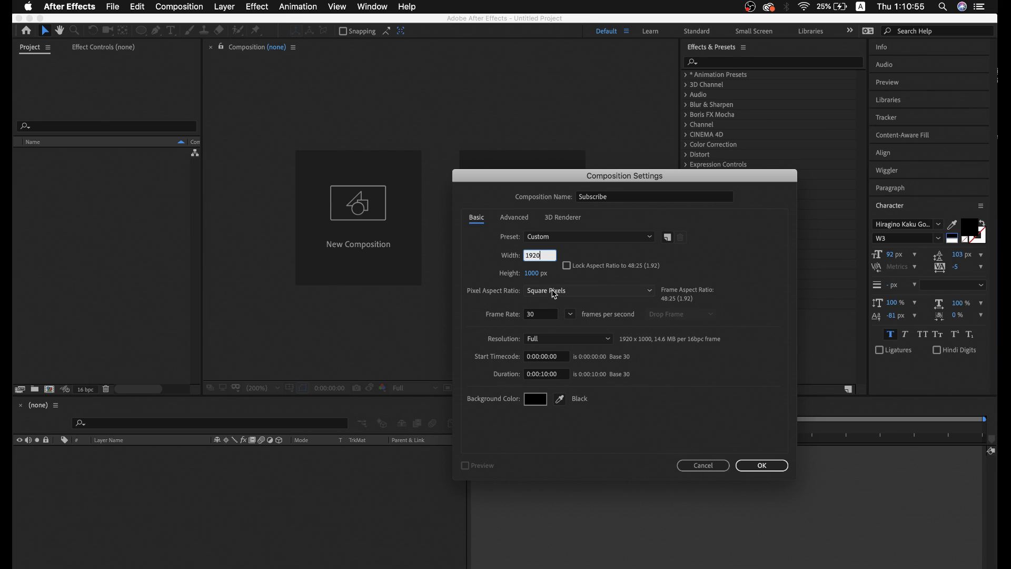
{"action": "left_click", "coordinate": [534, 273]}
{"action": "type", "text": "1080"}
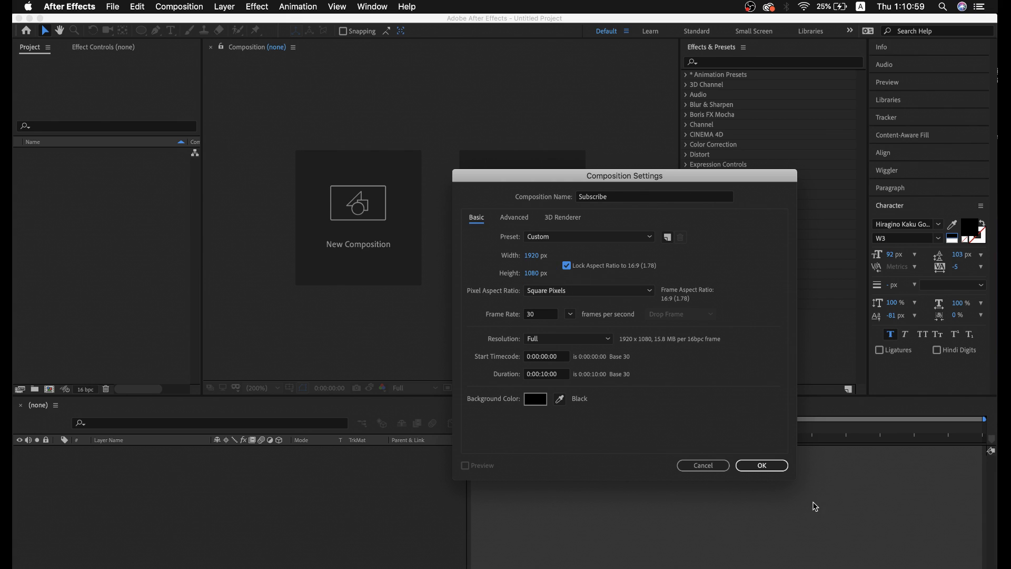
{"action": "left_click", "coordinate": [763, 465]}
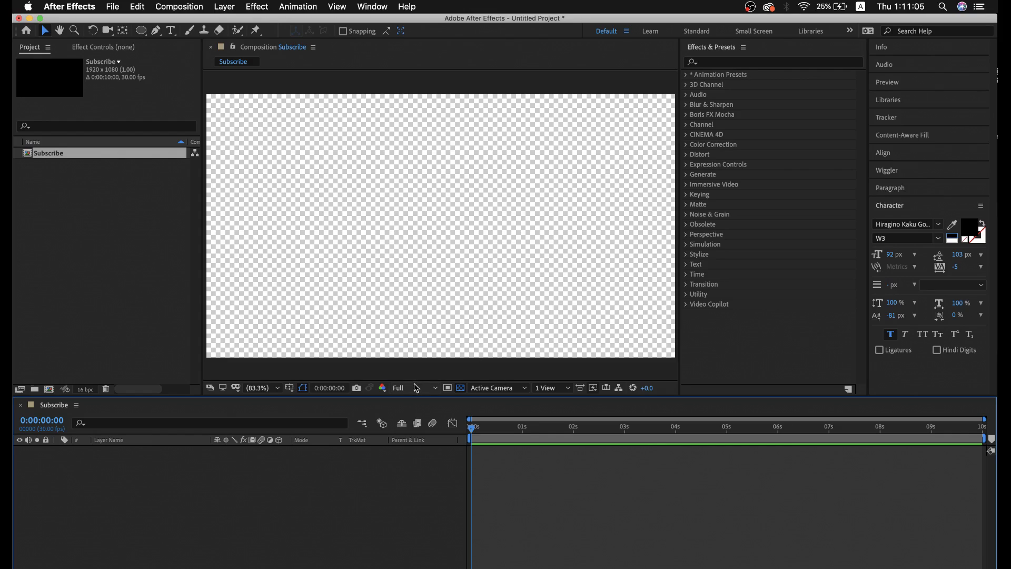
Toggle the transparency grid on and off repeatedly and preview the empty composition.
{"action": "left_click", "coordinate": [461, 388]}
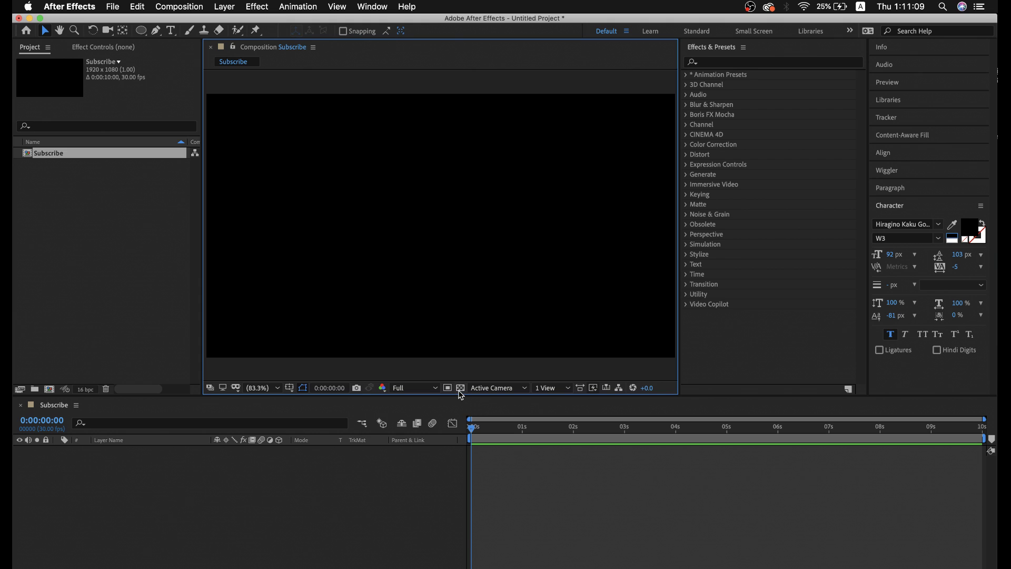
{"action": "left_click", "coordinate": [460, 388]}
{"action": "left_click", "coordinate": [461, 389]}
{"action": "left_click", "coordinate": [460, 389]}
{"action": "left_click", "coordinate": [461, 390]}
{"action": "left_click", "coordinate": [460, 389]}
{"action": "left_click", "coordinate": [461, 390]}
{"action": "left_click", "coordinate": [461, 390]}
{"action": "left_click", "coordinate": [461, 390]}
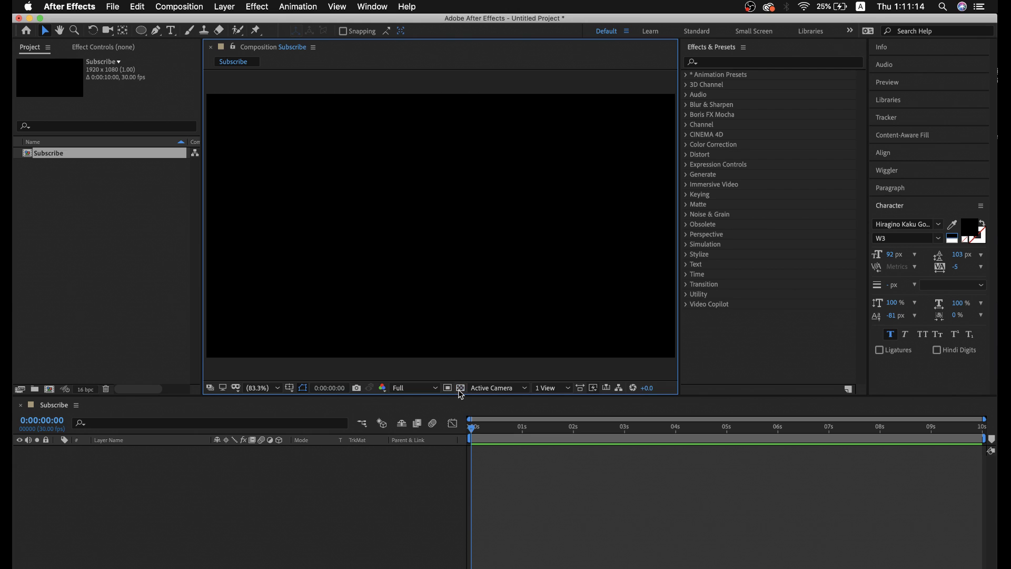
{"action": "left_click", "coordinate": [477, 445]}
{"action": "key", "text": "space"}
{"action": "key", "text": "space"}
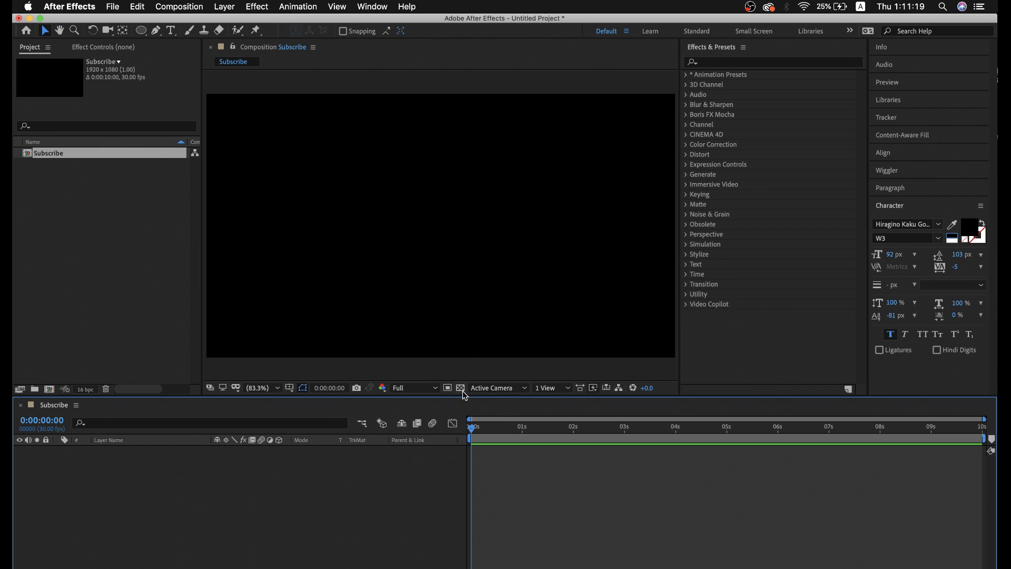
Leave the viewer background black and scrub through the first seconds of the timeline.
{"action": "left_click", "coordinate": [460, 388]}
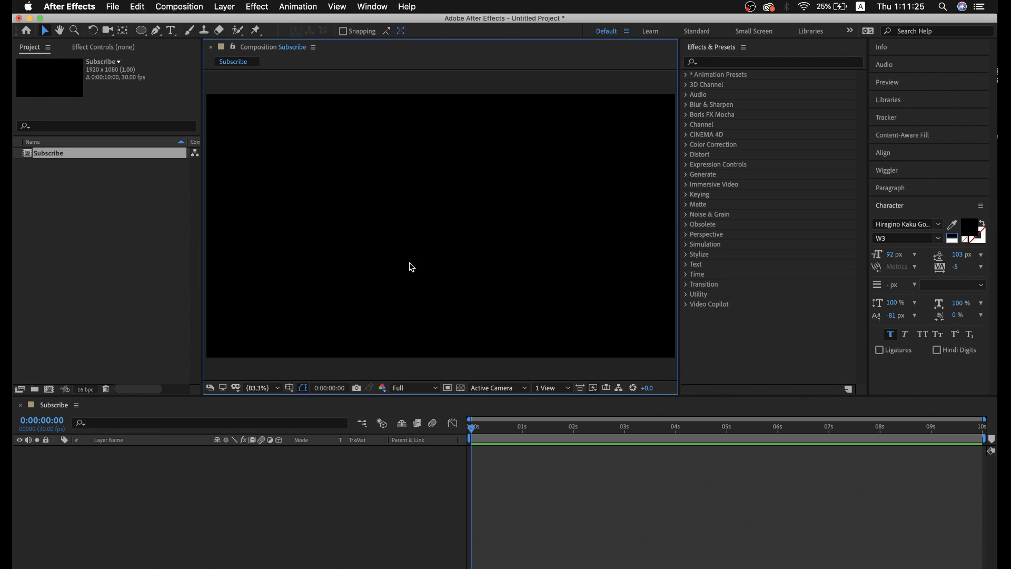
{"action": "left_click", "coordinate": [461, 388]}
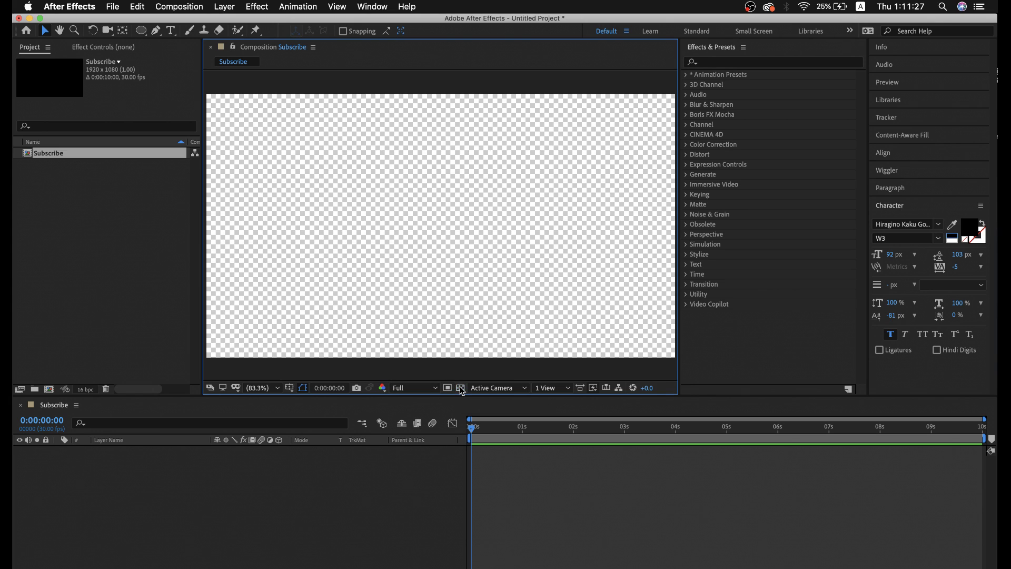
{"action": "left_click", "coordinate": [460, 388]}
{"action": "left_click", "coordinate": [245, 537]}
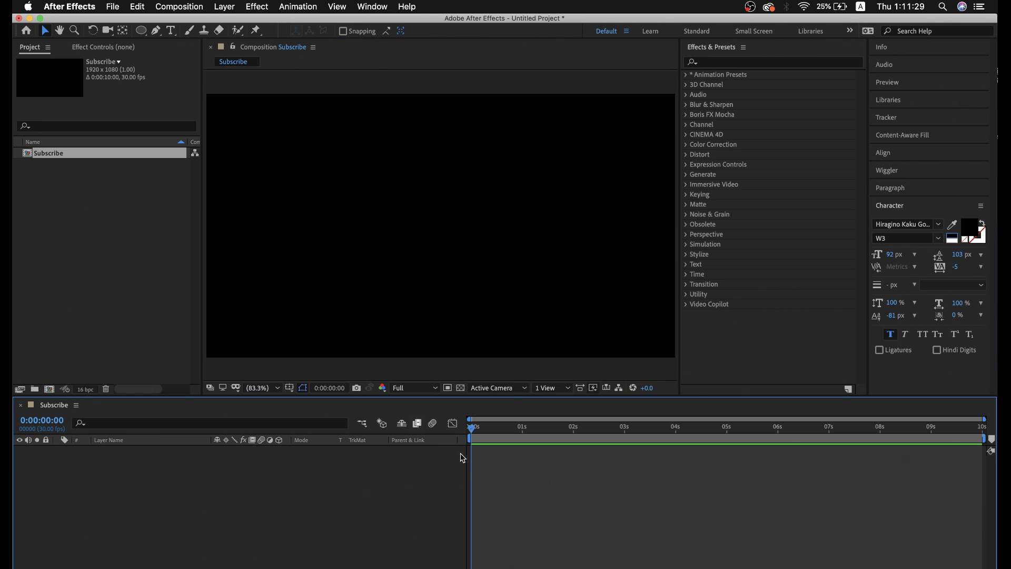
{"action": "left_click_drag", "start_coordinate": [480, 435], "coordinate": [471, 434]}
Draw a wide rounded rectangle near the centre and start setting its fill to red FF0000.
{"action": "left_click", "coordinate": [141, 30]}
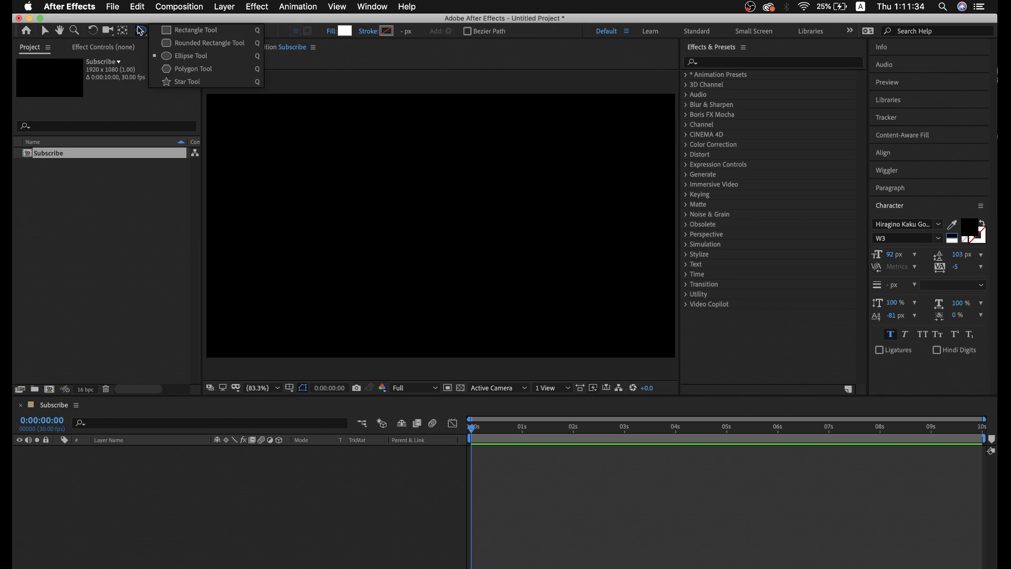
{"action": "left_click", "coordinate": [189, 44]}
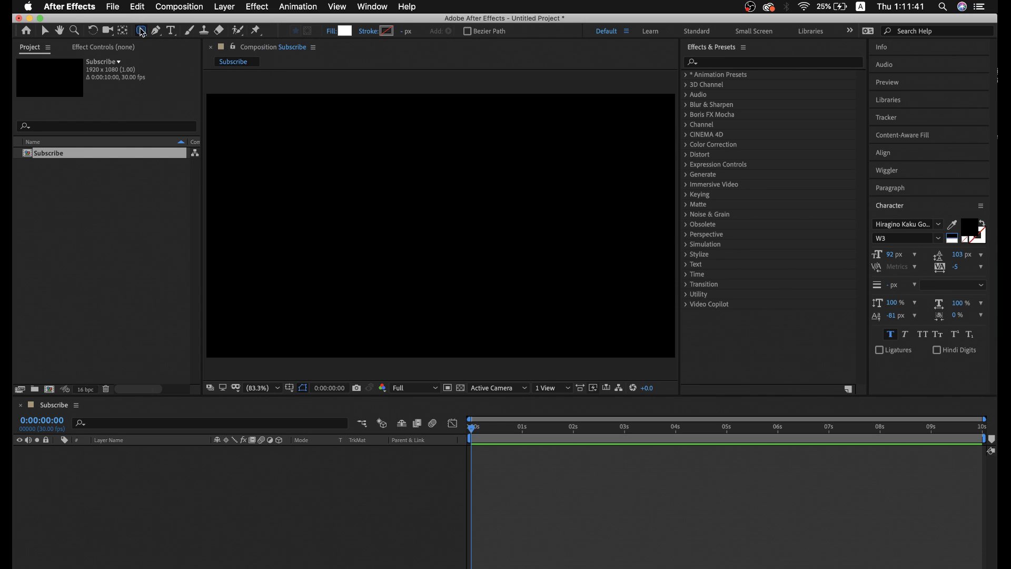
{"action": "left_click_drag", "start_coordinate": [350, 199], "coordinate": [548, 243]}
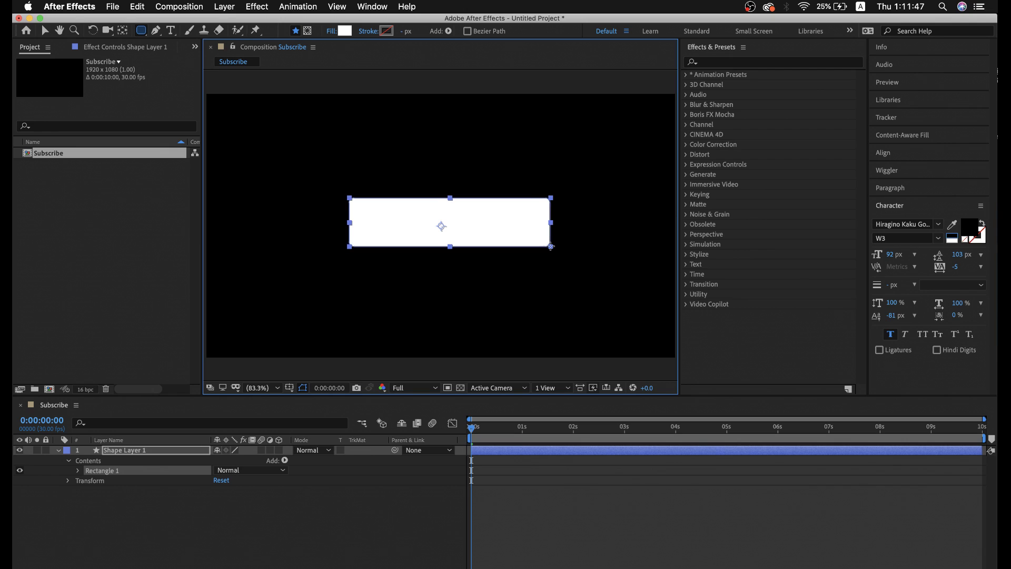
{"action": "left_click_drag", "start_coordinate": [549, 243], "coordinate": [550, 245]}
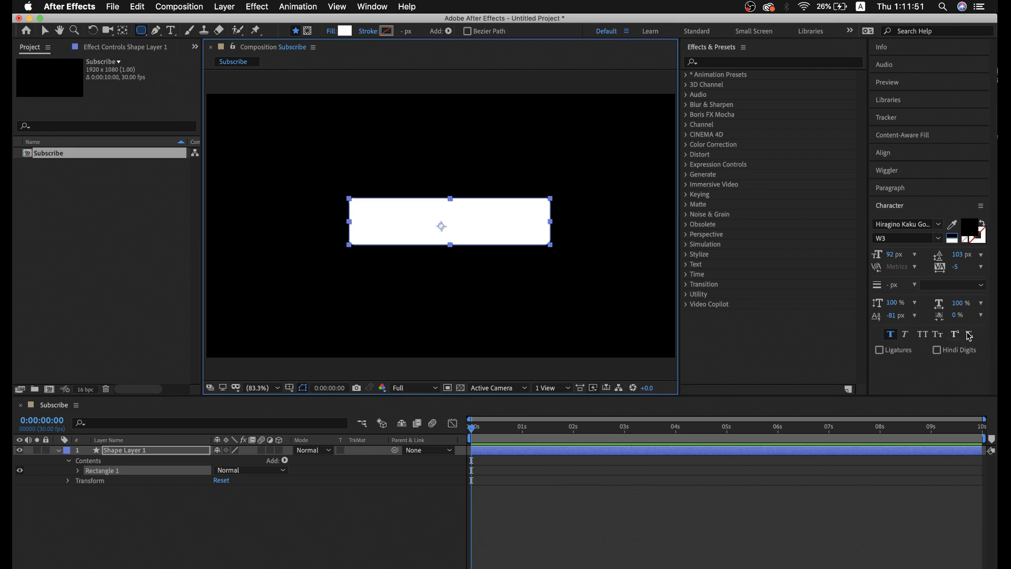
{"action": "left_click", "coordinate": [348, 31]}
{"action": "left_click_drag", "start_coordinate": [302, 377], "coordinate": [401, 333]}
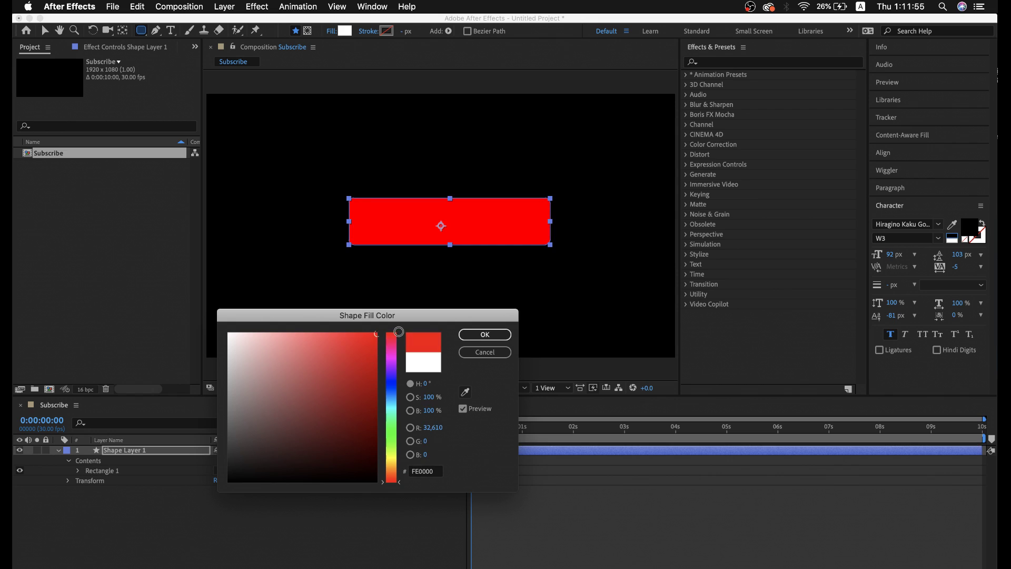
Darken the rectangle's fill to D80000 and confirm the colour.
{"action": "left_click", "coordinate": [378, 355]}
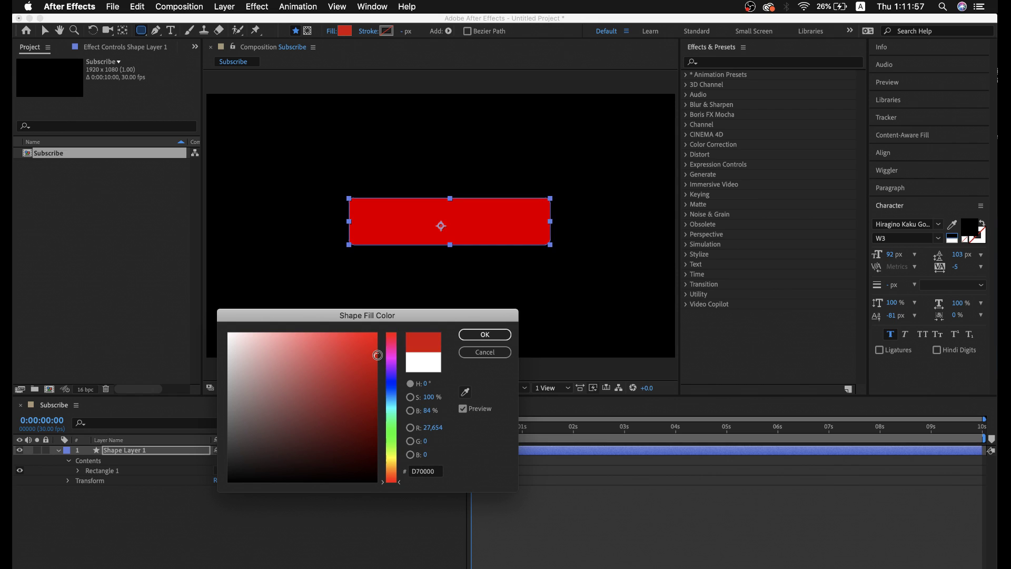
{"action": "left_click_drag", "start_coordinate": [378, 355], "coordinate": [376, 356]}
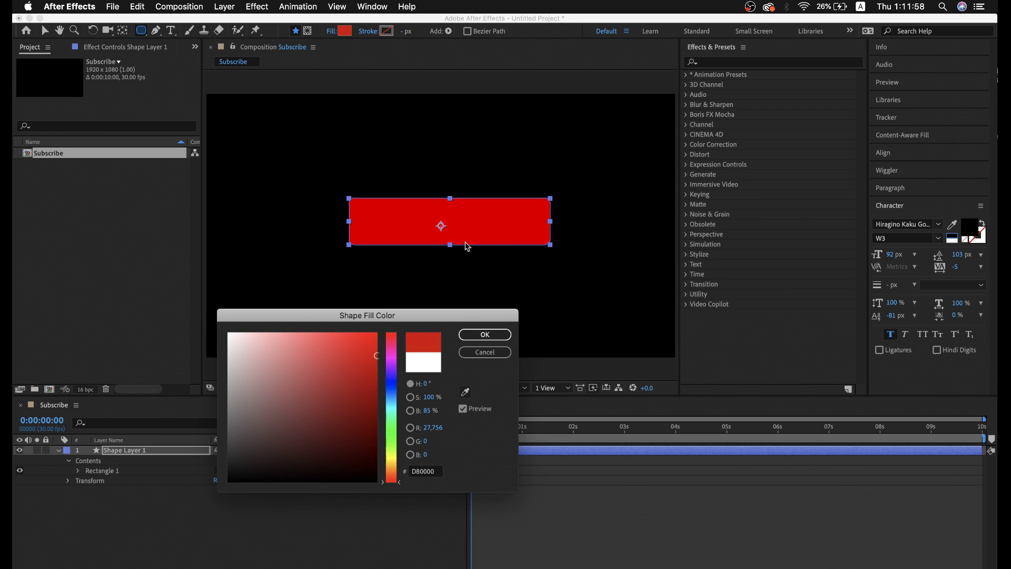
{"action": "left_click", "coordinate": [476, 337]}
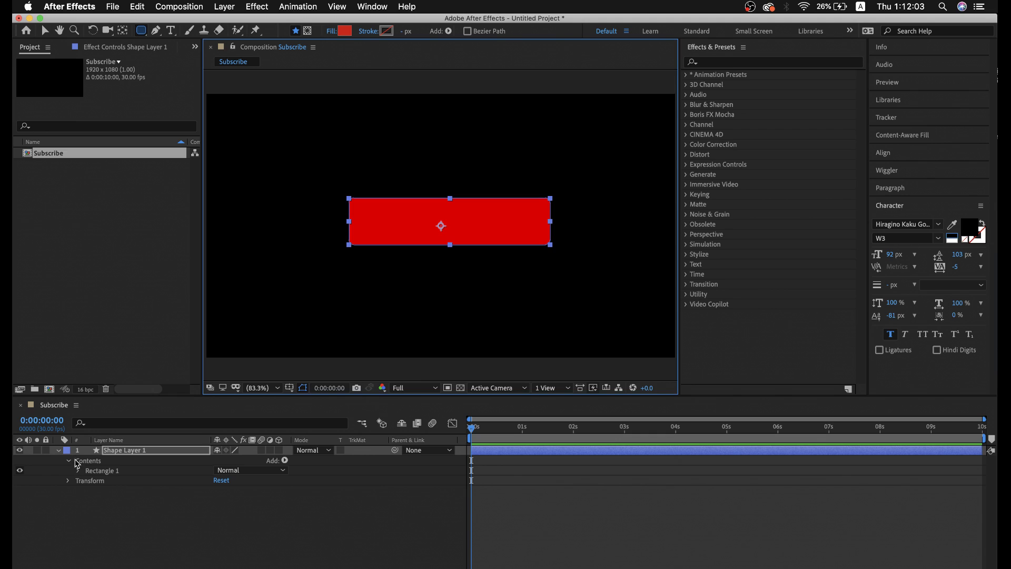
Expand Rectangle 1's path properties, try enlarging its Size, then undo the change.
{"action": "left_click", "coordinate": [108, 452]}
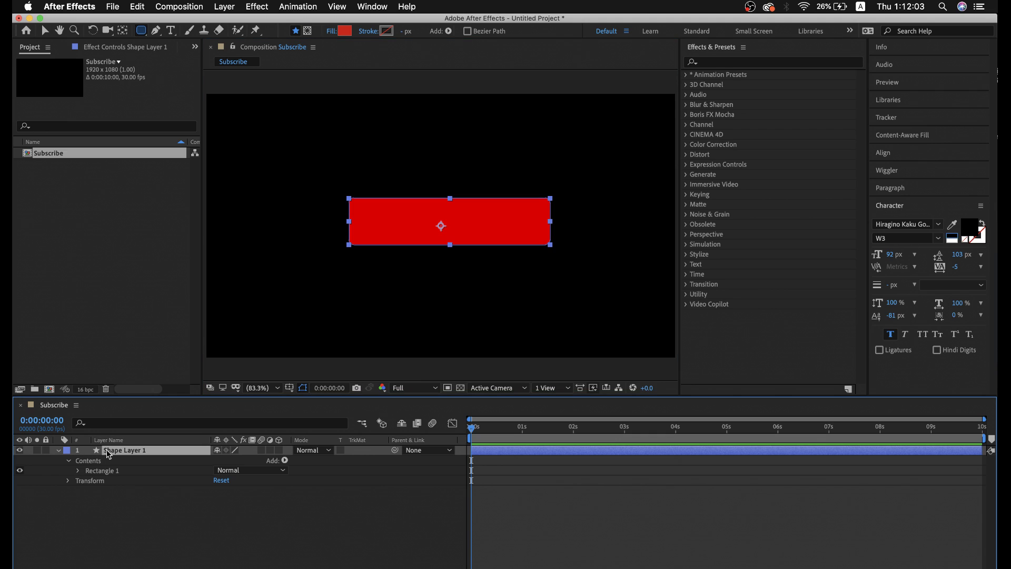
{"action": "left_click", "coordinate": [78, 471]}
{"action": "left_click", "coordinate": [88, 481]}
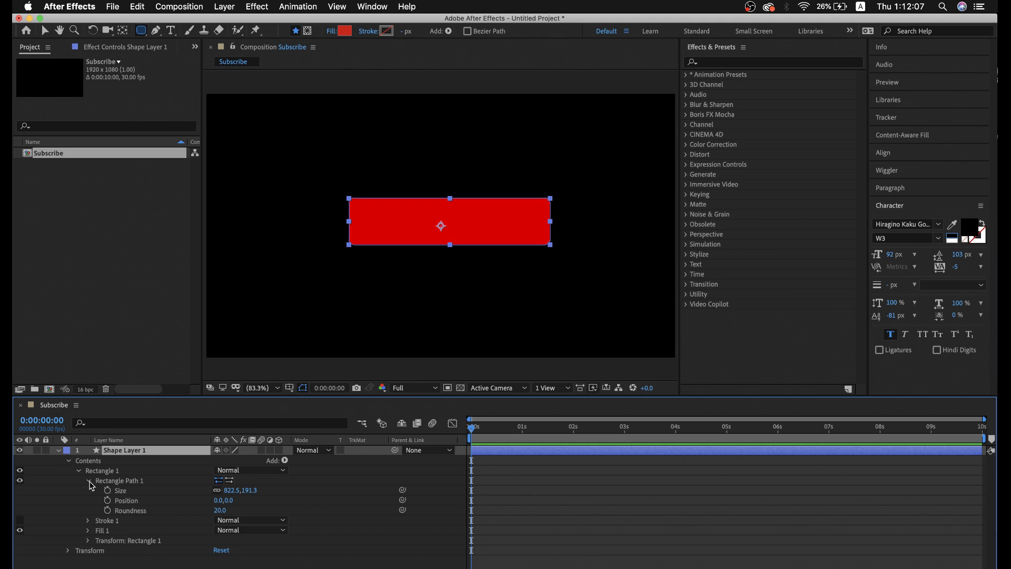
{"action": "left_click", "coordinate": [119, 481]}
{"action": "left_click", "coordinate": [128, 491]}
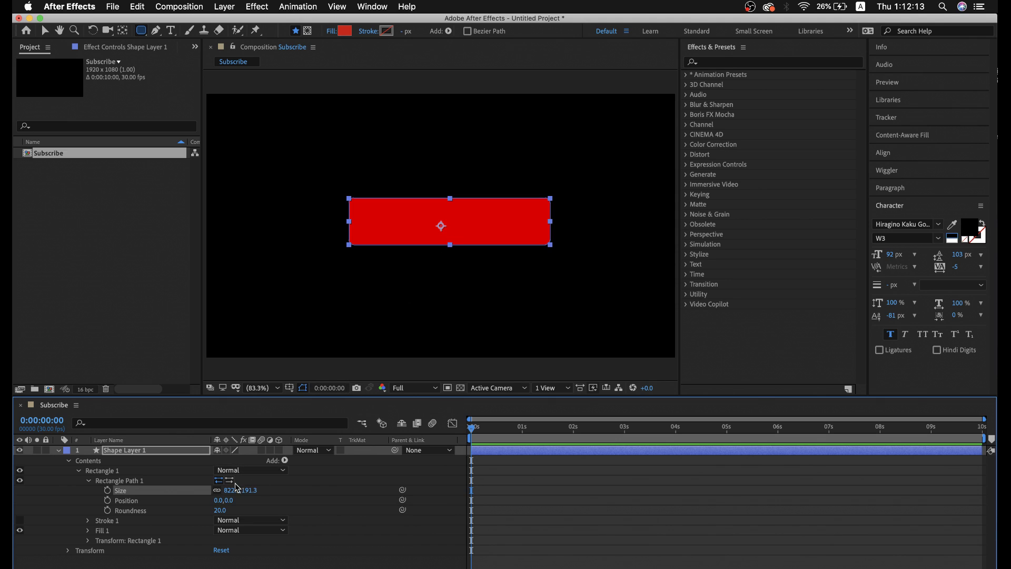
{"action": "mouse_move", "coordinate": [232, 490]}
{"action": "left_mouse_down"}
{"action": "mouse_move", "coordinate": [246, 492]}
{"action": "mouse_move", "coordinate": [224, 492]}
{"action": "left_mouse_up"}
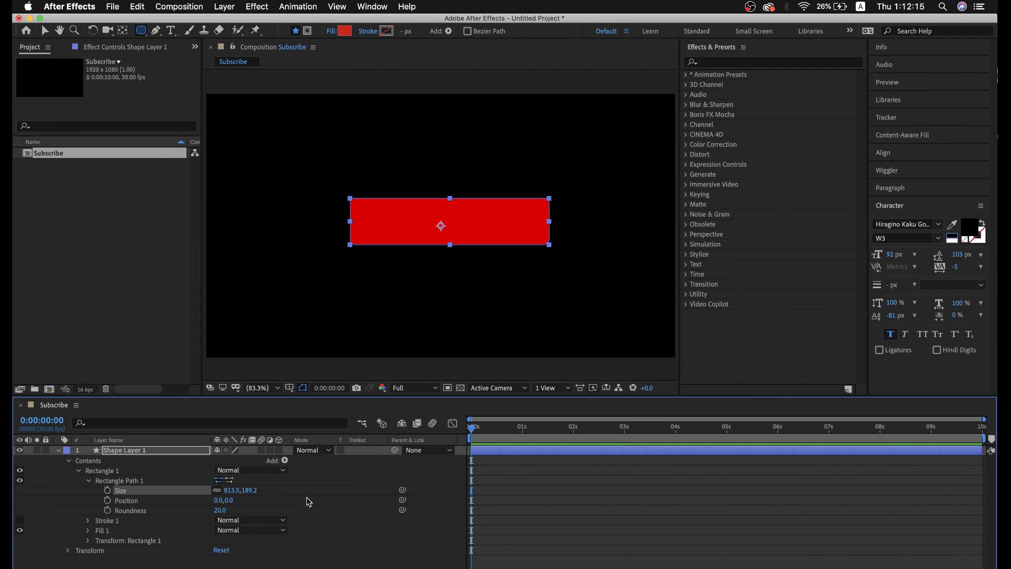
{"action": "key", "text": "super+z"}
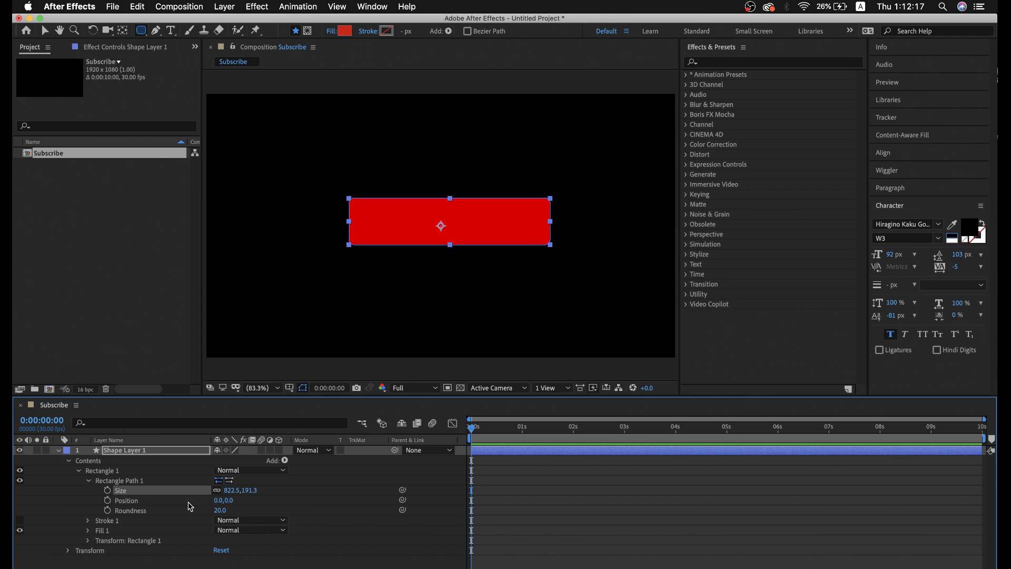
Set Transform: Rectangle 1 Position to 0, 0 and collapse the layer.
{"action": "left_click", "coordinate": [87, 540]}
{"action": "scroll", "coordinate": [91, 543], "scroll_direction": "down", "scroll_amount": 3}
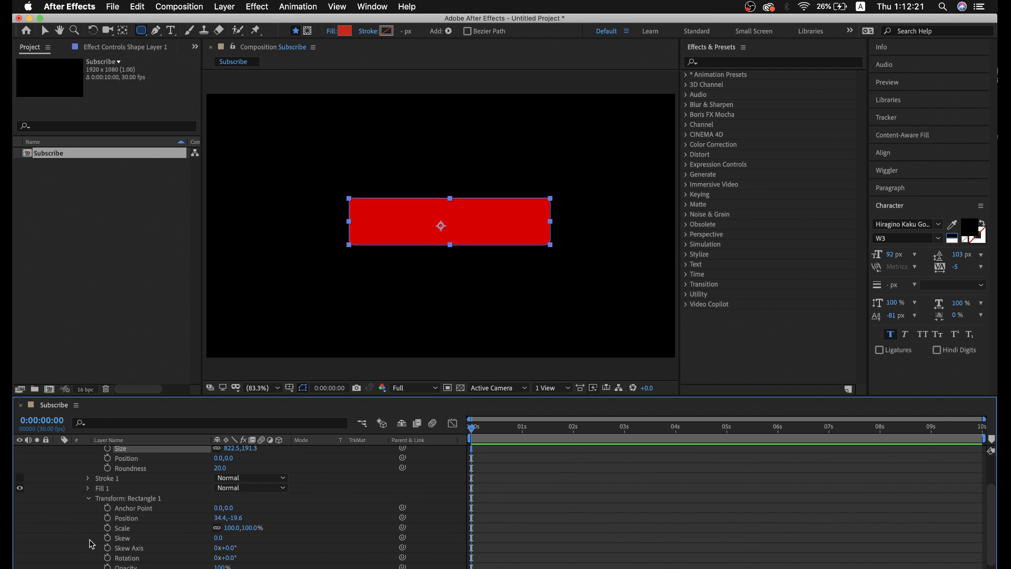
{"action": "scroll", "coordinate": [158, 505], "scroll_direction": "down", "scroll_amount": 1}
{"action": "left_click", "coordinate": [142, 489]}
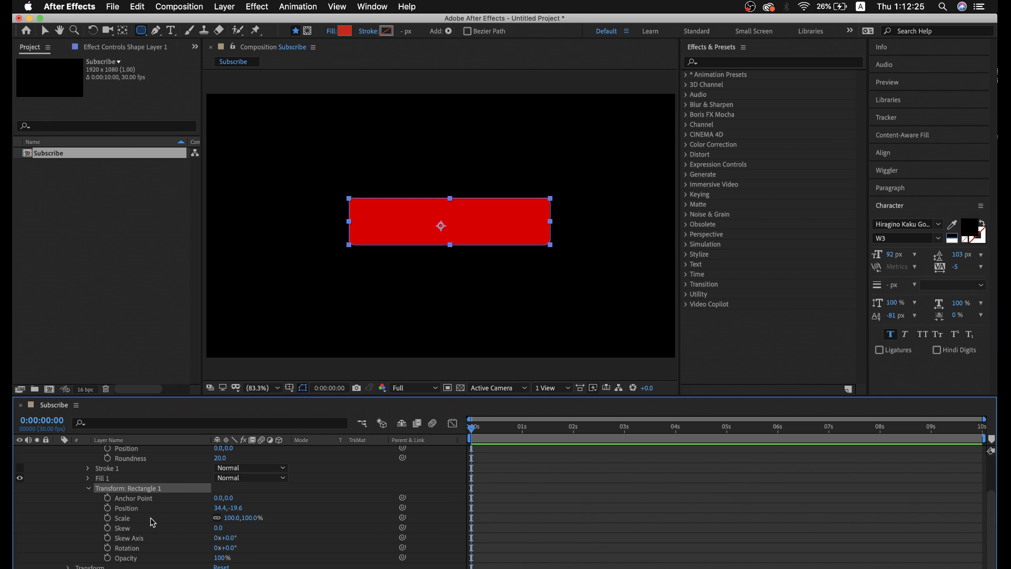
{"action": "left_click", "coordinate": [213, 508]}
{"action": "type", "text": "0"}
{"action": "key", "text": "Return"}
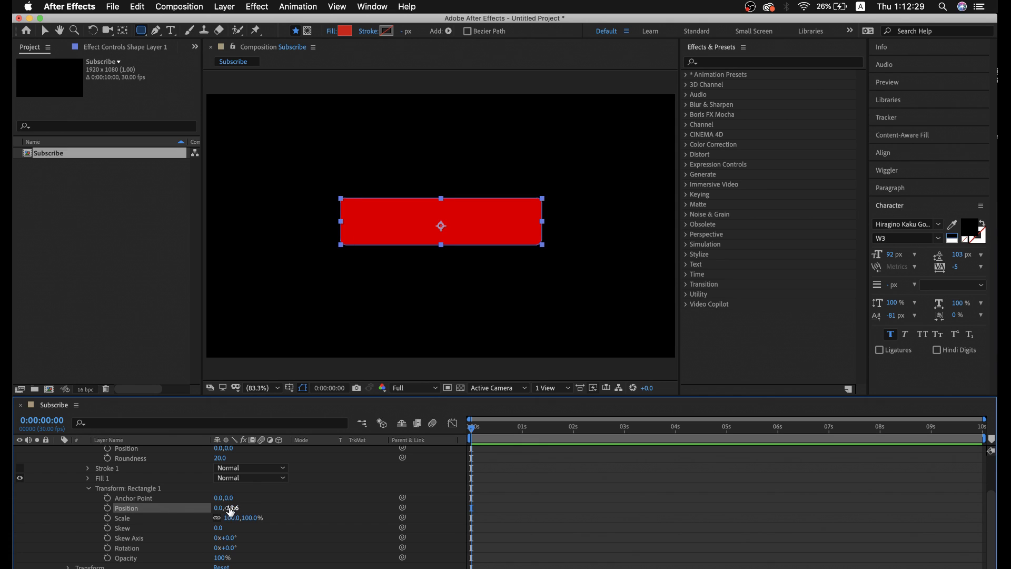
{"action": "left_click", "coordinate": [231, 508]}
{"action": "type", "text": "0"}
{"action": "key", "text": "Return"}
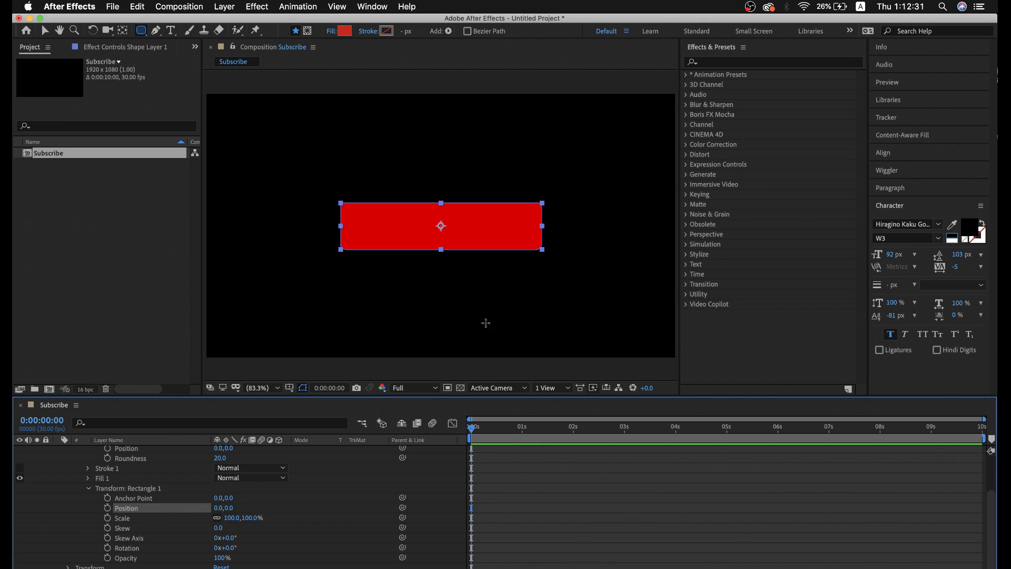
{"action": "key", "text": "u"}
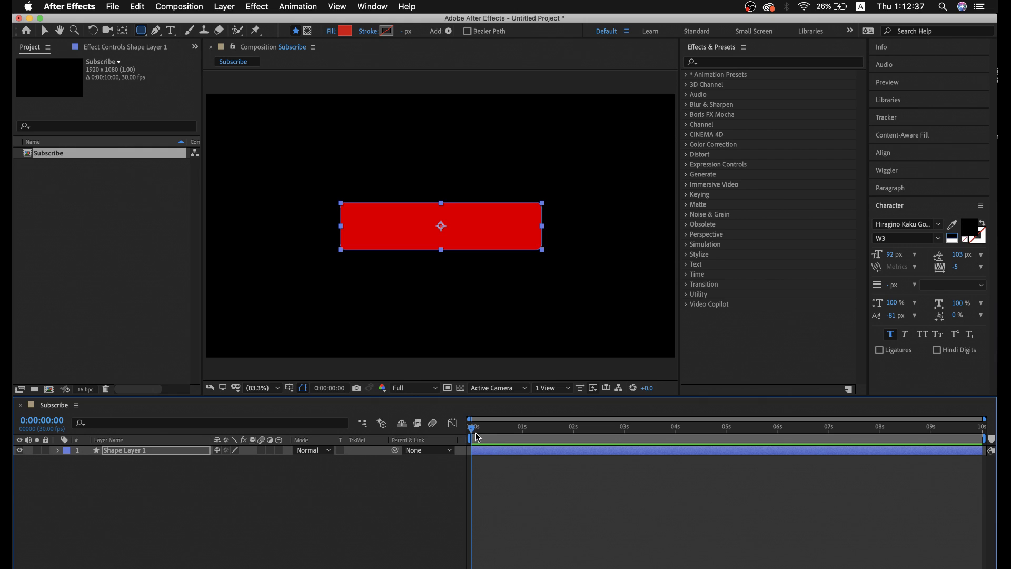
Add a Position keyframe at 960, 540 on frame 20 of Shape Layer 1.
{"action": "left_click_drag", "start_coordinate": [472, 428], "coordinate": [507, 438]}
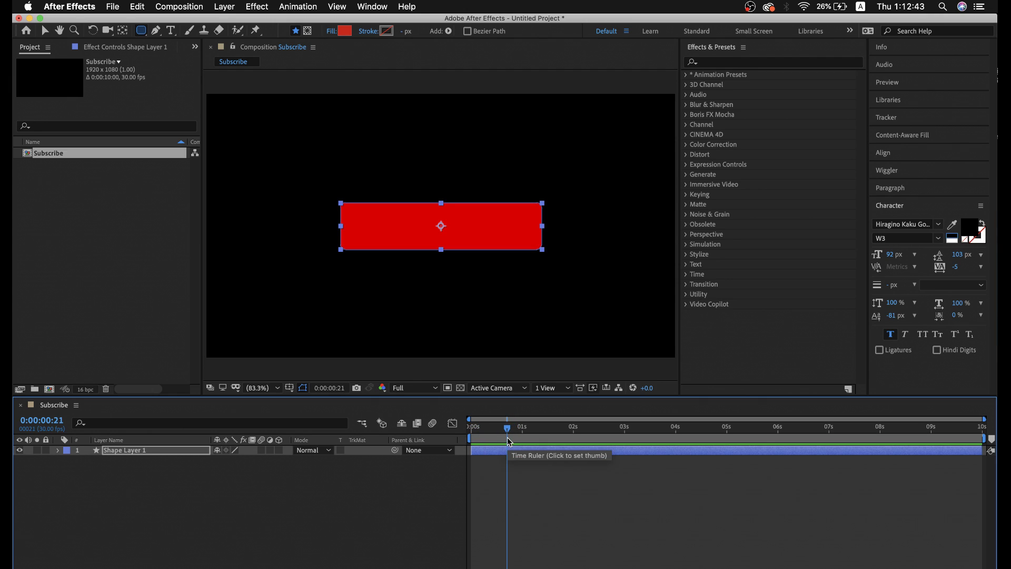
{"action": "key", "text": "p"}
{"action": "left_click", "coordinate": [112, 462]}
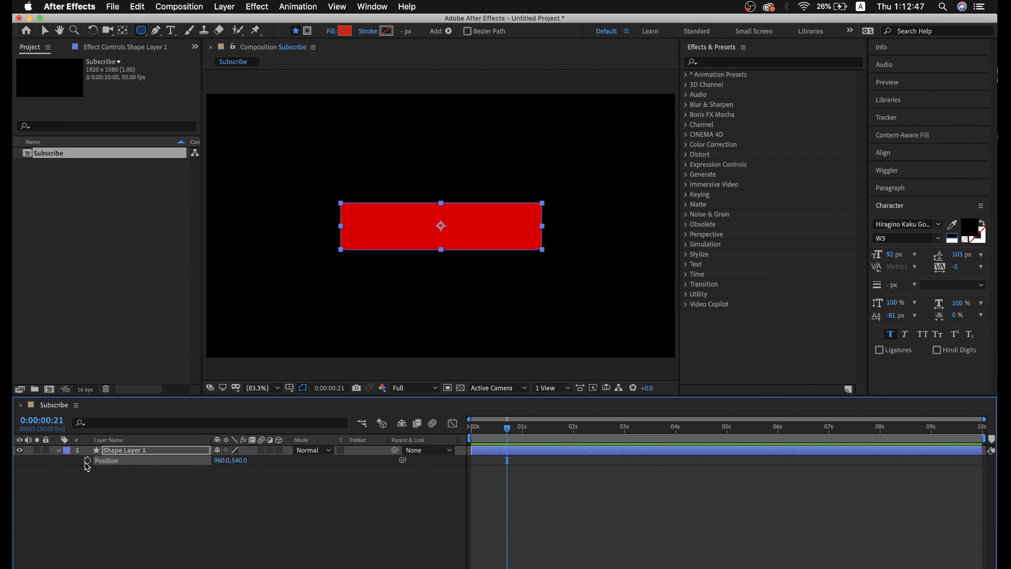
{"action": "left_click", "coordinate": [88, 460]}
{"action": "key", "text": "equal"}
{"action": "key", "text": "equal"}
{"action": "key", "text": "equal"}
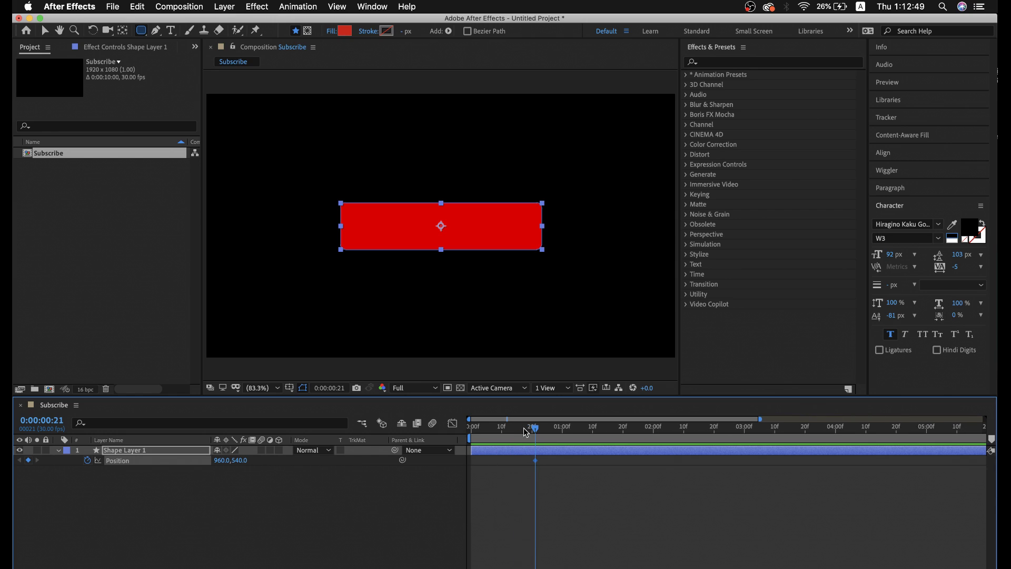
{"action": "left_click", "coordinate": [531, 429]}
{"action": "mouse_move", "coordinate": [531, 435]}
{"action": "left_mouse_down"}
{"action": "mouse_move", "coordinate": [533, 463]}
{"action": "mouse_move", "coordinate": [462, 436]}
{"action": "left_mouse_up"}
{"action": "left_click", "coordinate": [525, 435]}
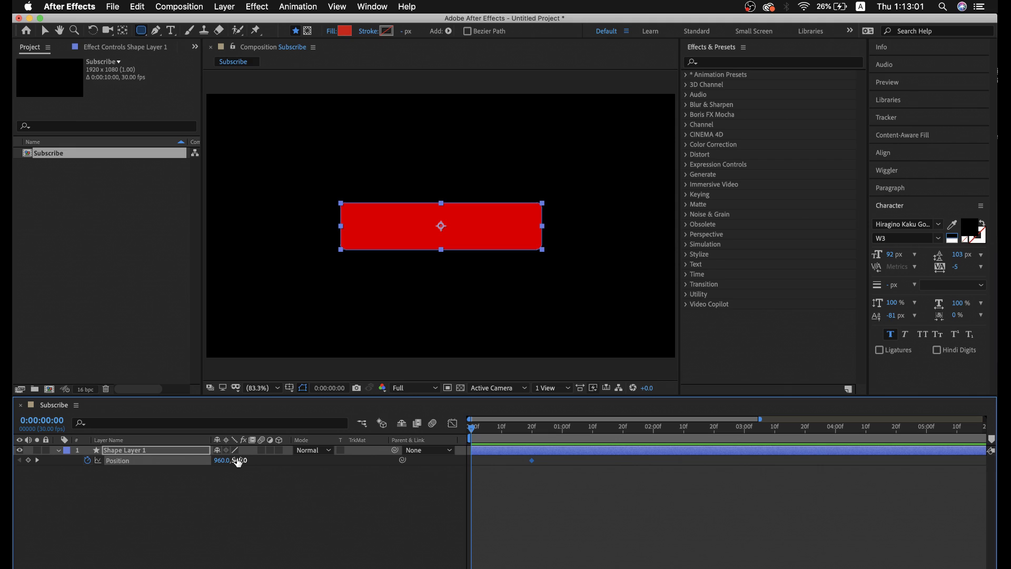
Set the frame-0 Position to 428, 1319 below the frame and preview the slide-in.
{"action": "left_click", "coordinate": [222, 460]}
{"action": "type", "text": "428"}
{"action": "key", "text": "Return"}
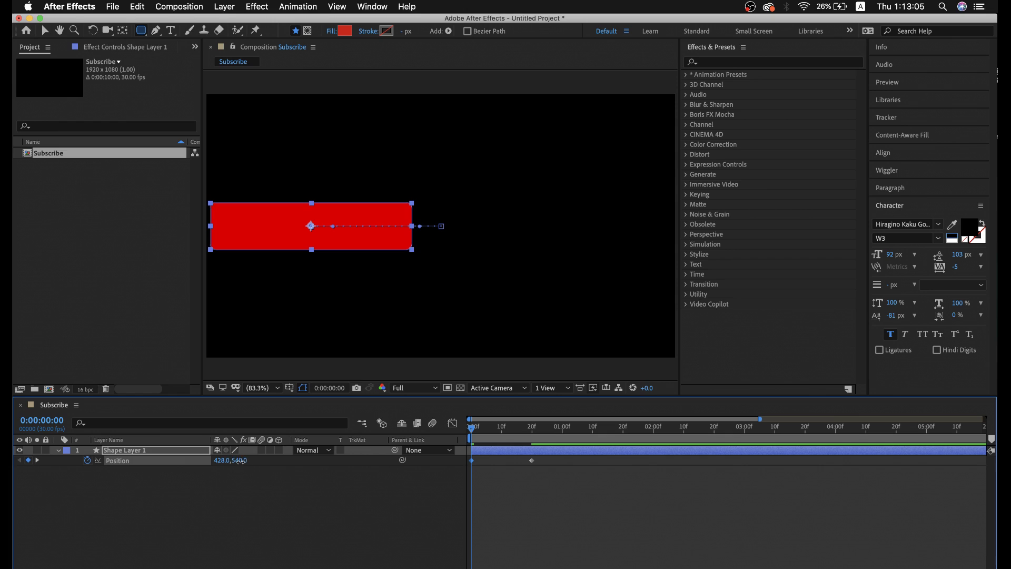
{"action": "left_click_drag", "start_coordinate": [241, 461], "coordinate": [624, 535]}
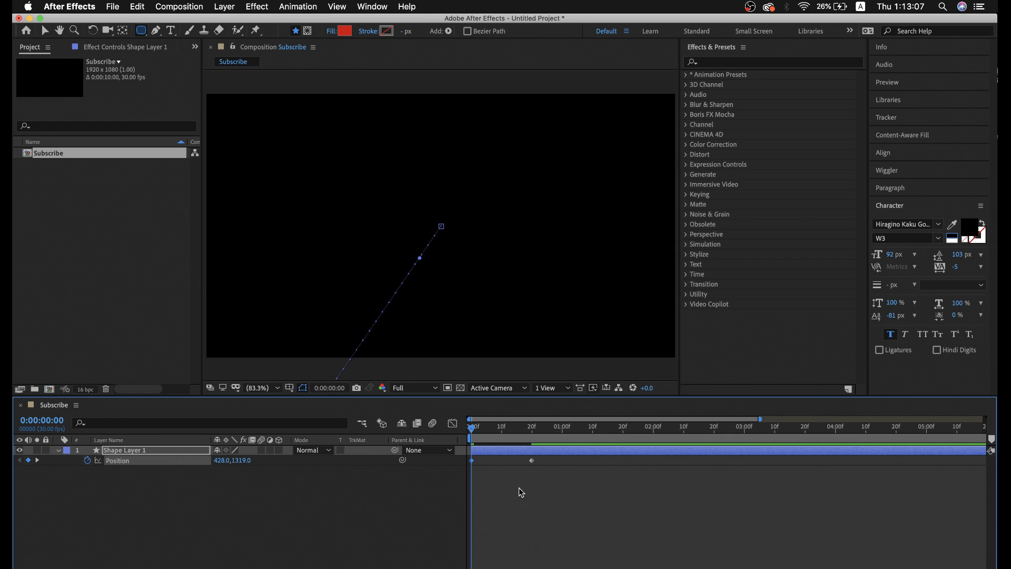
{"action": "key", "text": "space"}
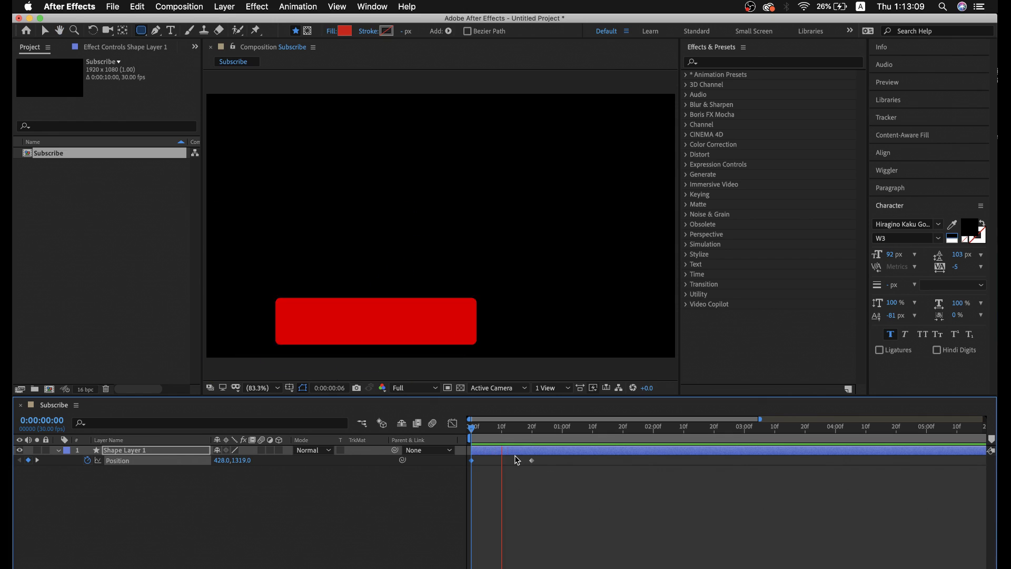
{"action": "key", "text": "space"}
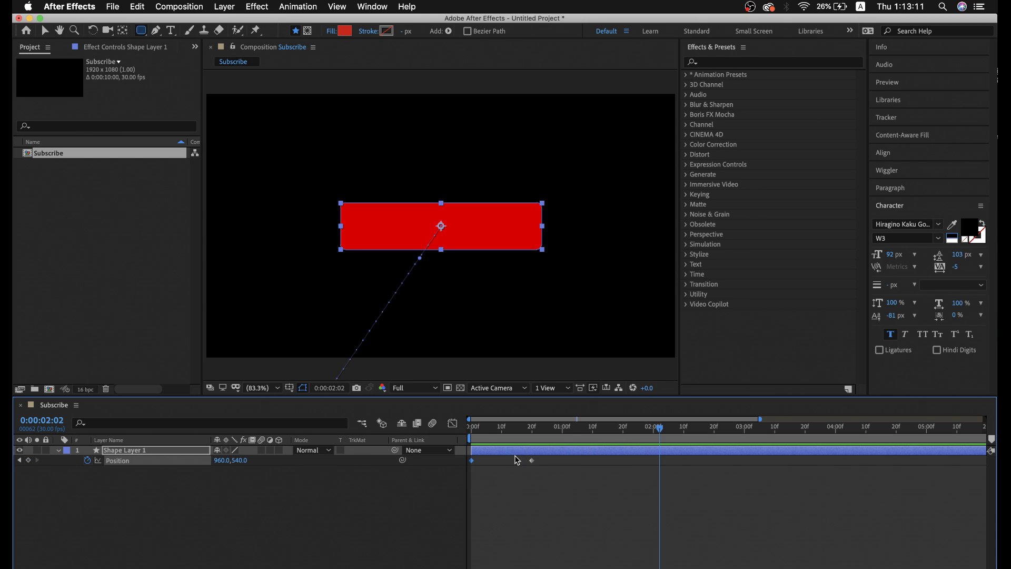
{"action": "key", "text": "space"}
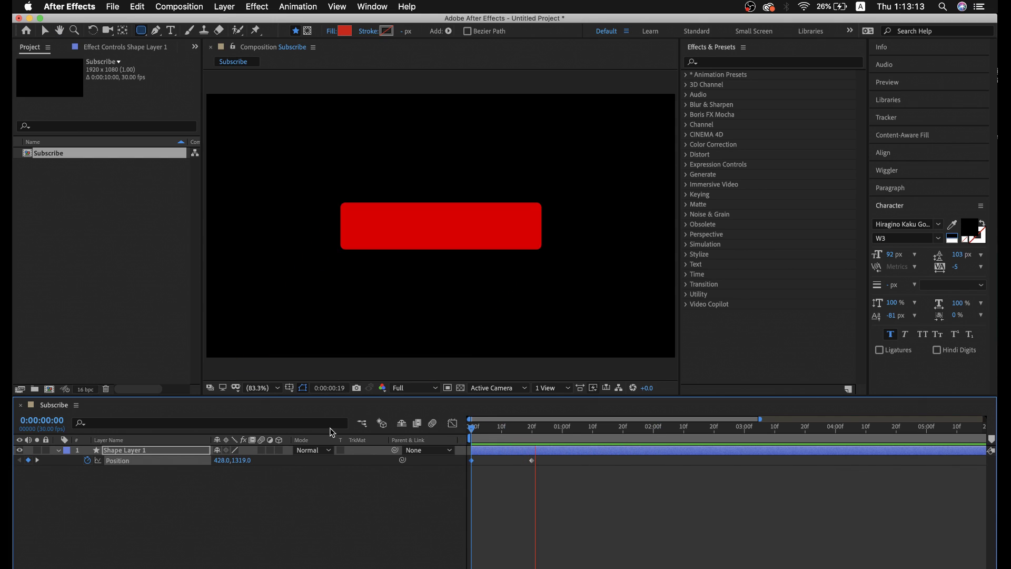
Apply Easy Ease (F9) to both Position keyframes and check the speed graph.
{"action": "key", "text": "space"}
{"action": "mouse_move", "coordinate": [483, 427]}
{"action": "left_mouse_down"}
{"action": "mouse_move", "coordinate": [577, 445]}
{"action": "mouse_move", "coordinate": [445, 470]}
{"action": "left_mouse_up"}
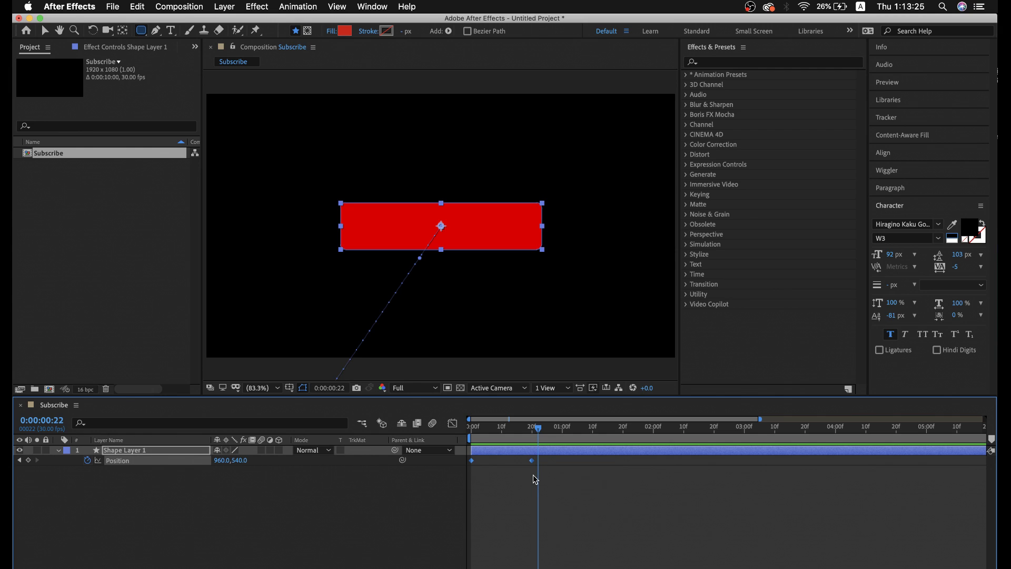
{"action": "key", "text": "F9"}
{"action": "left_click", "coordinate": [453, 424]}
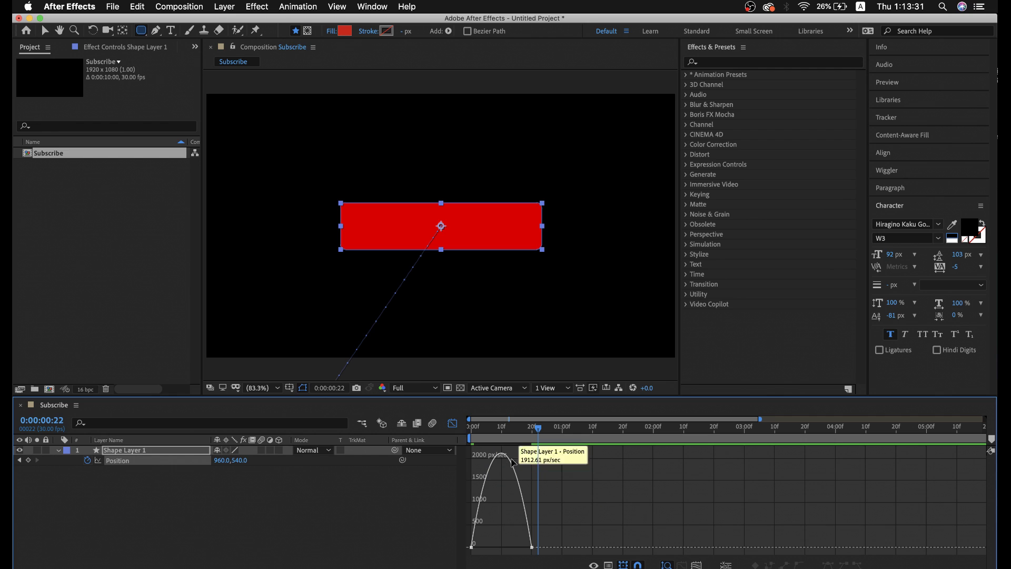
Preview the eased slide-in from the start of the animation.
{"action": "left_click_drag", "start_coordinate": [508, 427], "coordinate": [444, 429]}
{"action": "key", "text": "h"}
{"action": "key", "text": "space"}
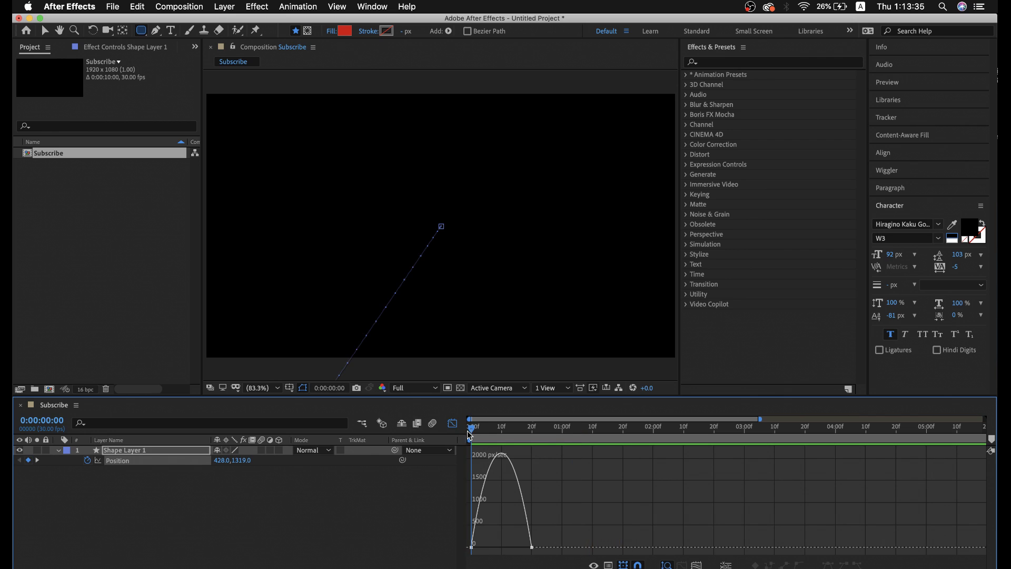
{"action": "key", "text": "space"}
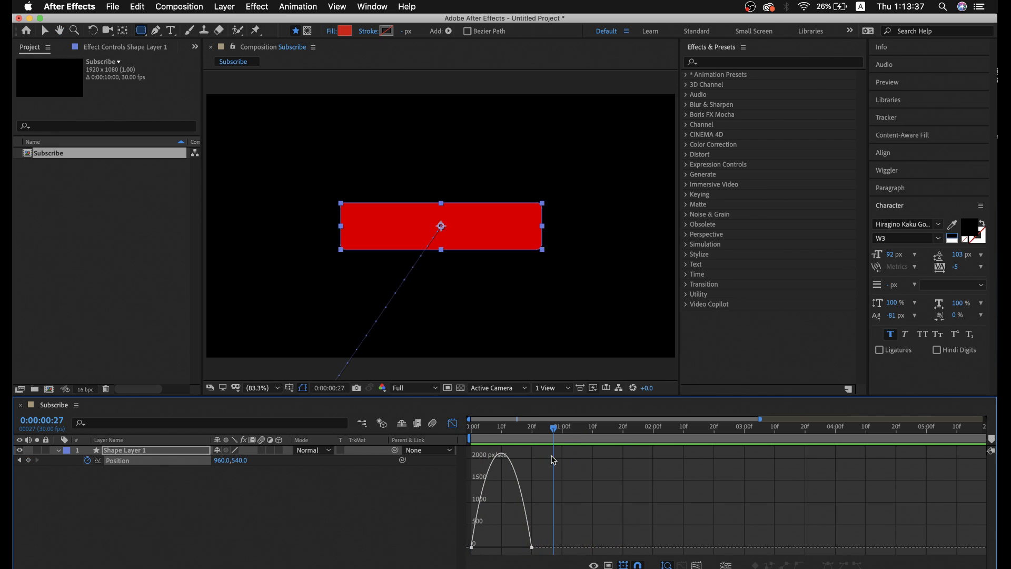
Stretch the final Position keyframe's influence to about 94% in the speed graph and preview.
{"action": "left_click_drag", "start_coordinate": [535, 432], "coordinate": [523, 431]}
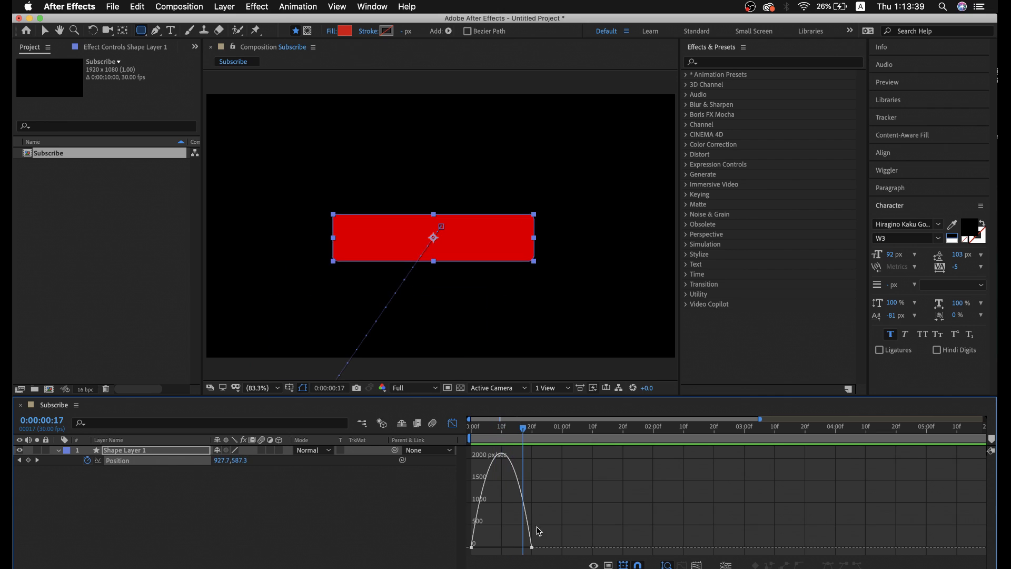
{"action": "mouse_move", "coordinate": [533, 549]}
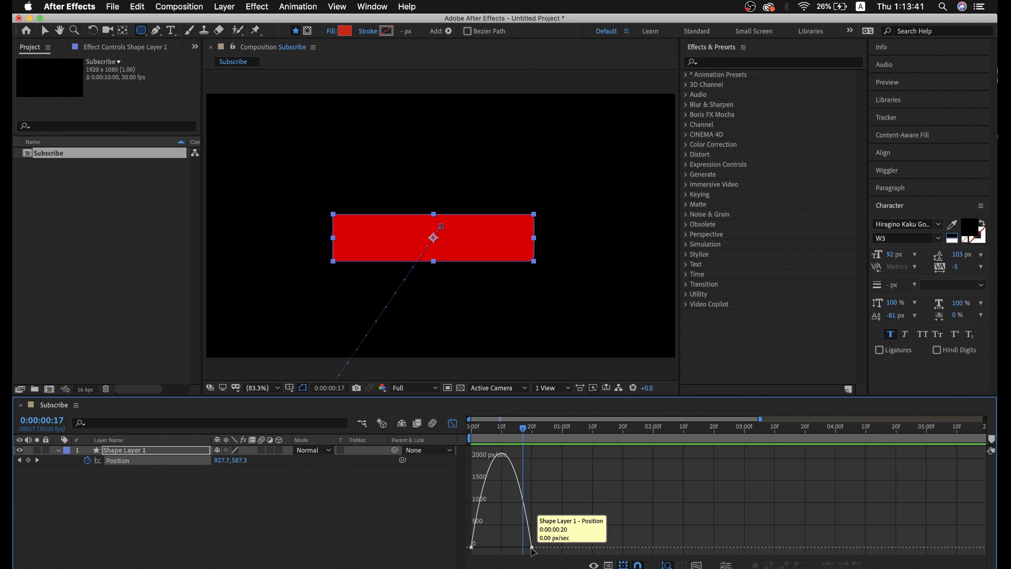
{"action": "left_click", "coordinate": [532, 547]}
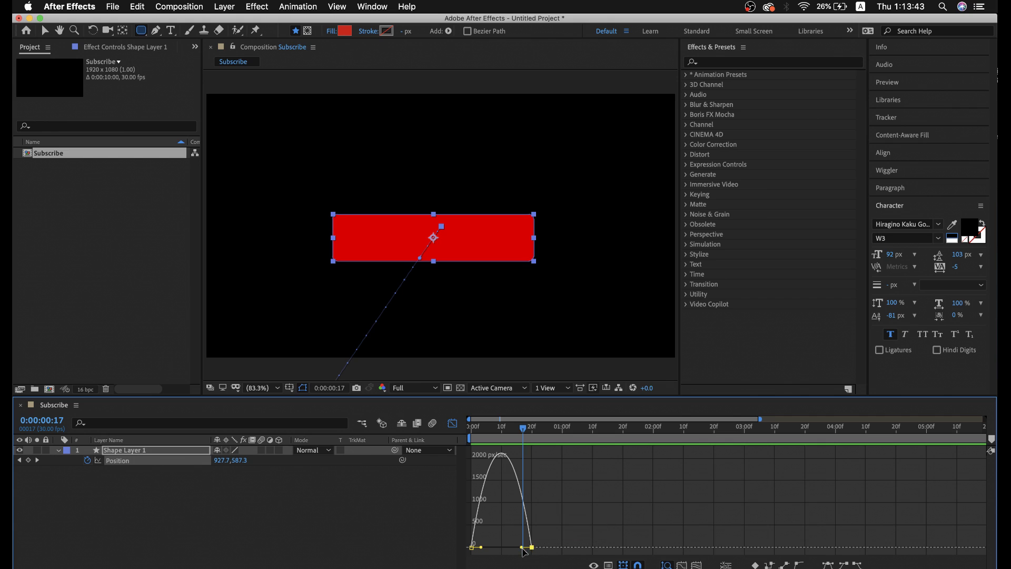
{"action": "left_click_drag", "start_coordinate": [521, 547], "coordinate": [504, 547]}
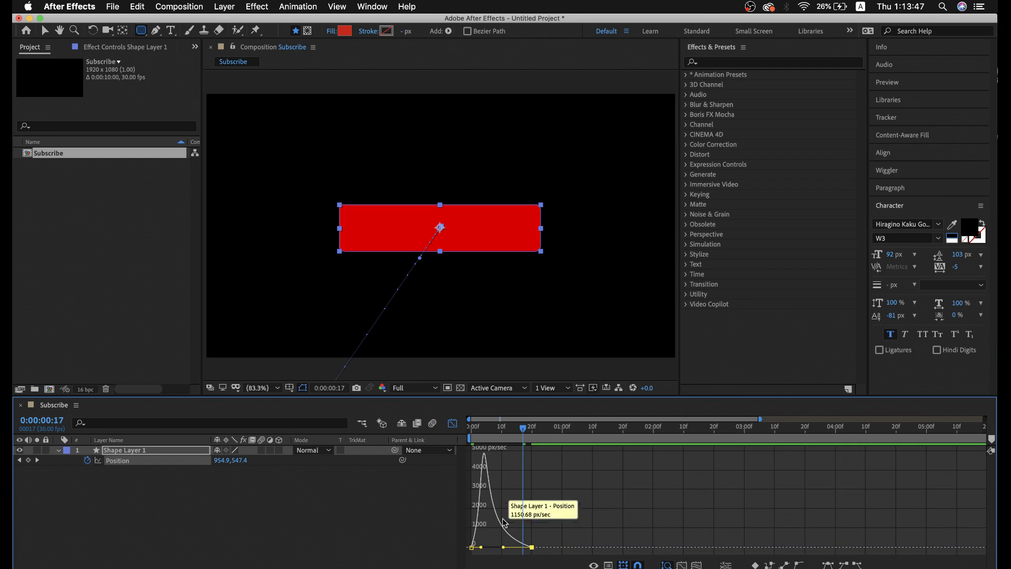
{"action": "mouse_move", "coordinate": [484, 456]}
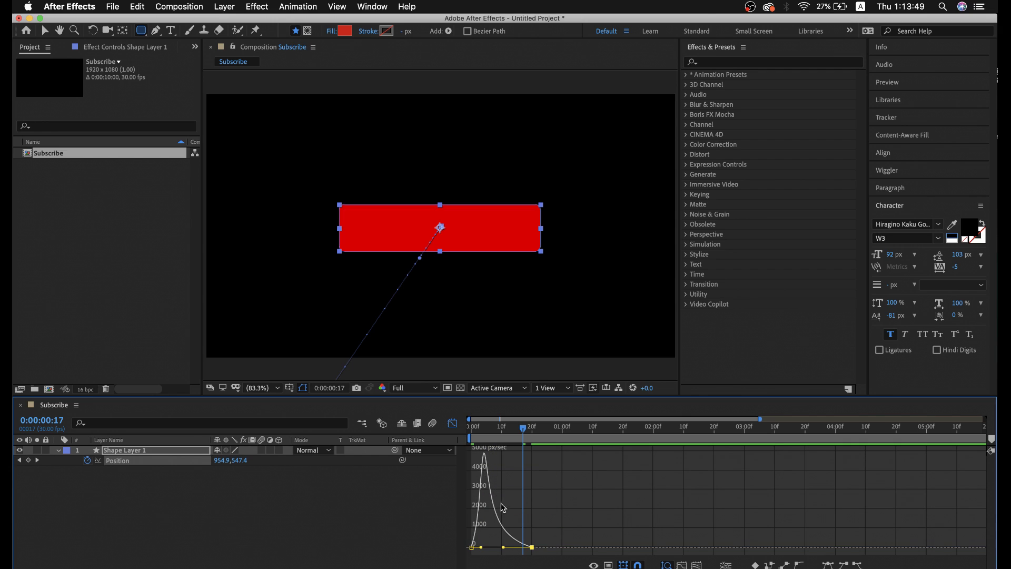
{"action": "key", "text": "space"}
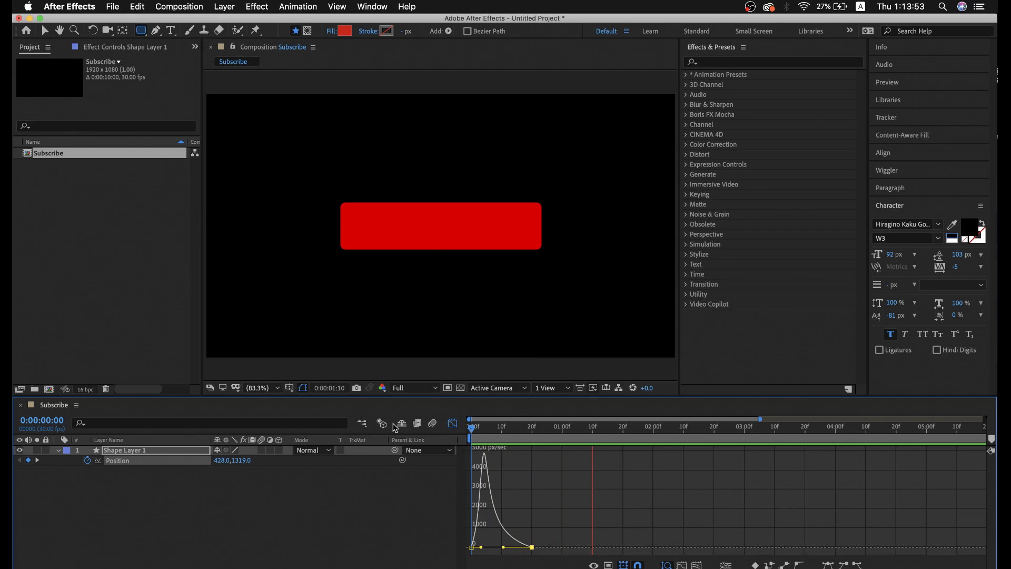
{"action": "key", "text": "space"}
Replay the reshaped slide-in from the first frame, then return to the layer bars.
{"action": "left_click", "coordinate": [472, 428]}
{"action": "key", "text": "space"}
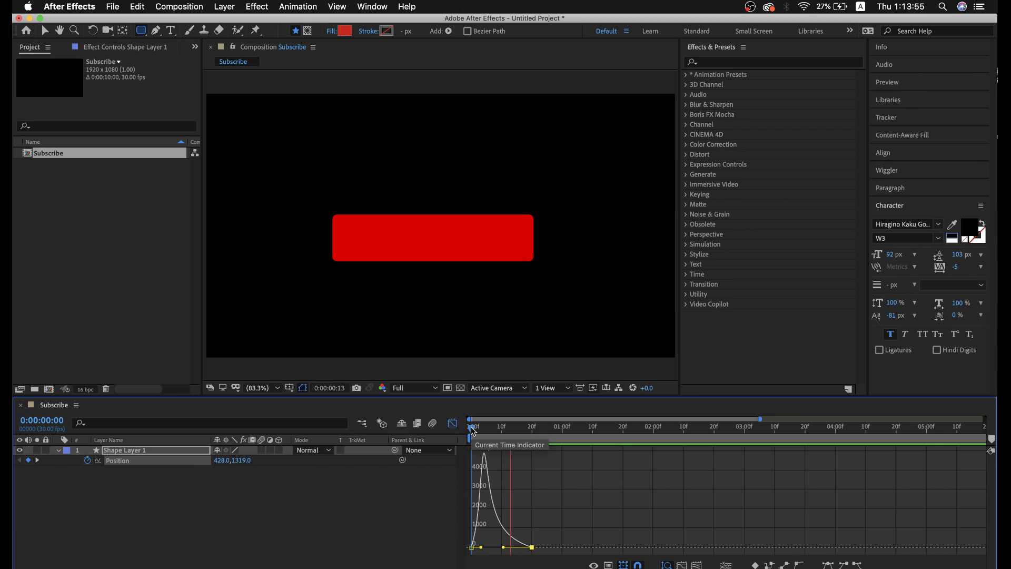
{"action": "key", "text": "space"}
{"action": "left_click", "coordinate": [460, 428]}
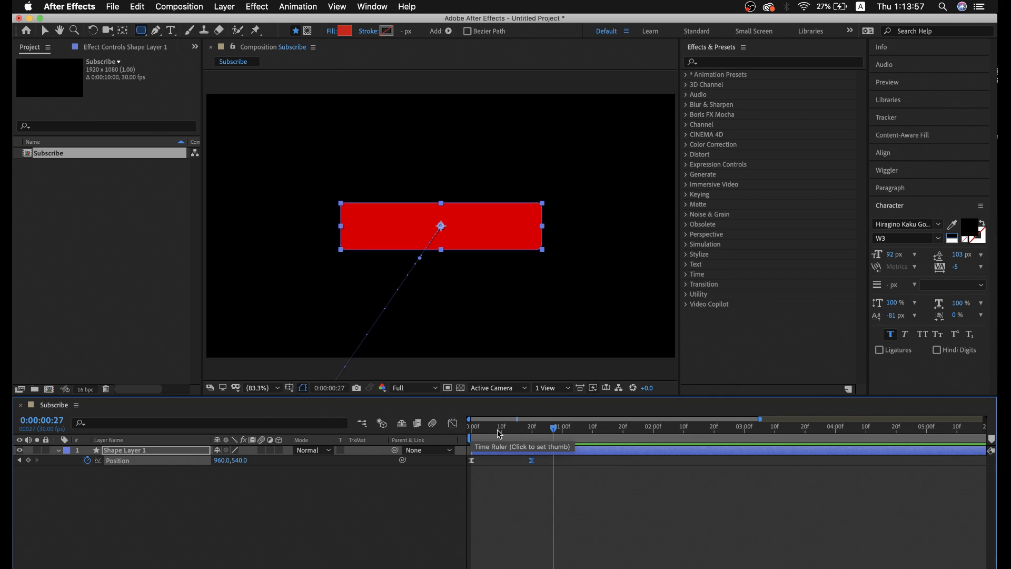
Show Shape Layer 1's Rotation property and add a Rotation keyframe at frame 20.
{"action": "left_click_drag", "start_coordinate": [553, 427], "coordinate": [466, 431]}
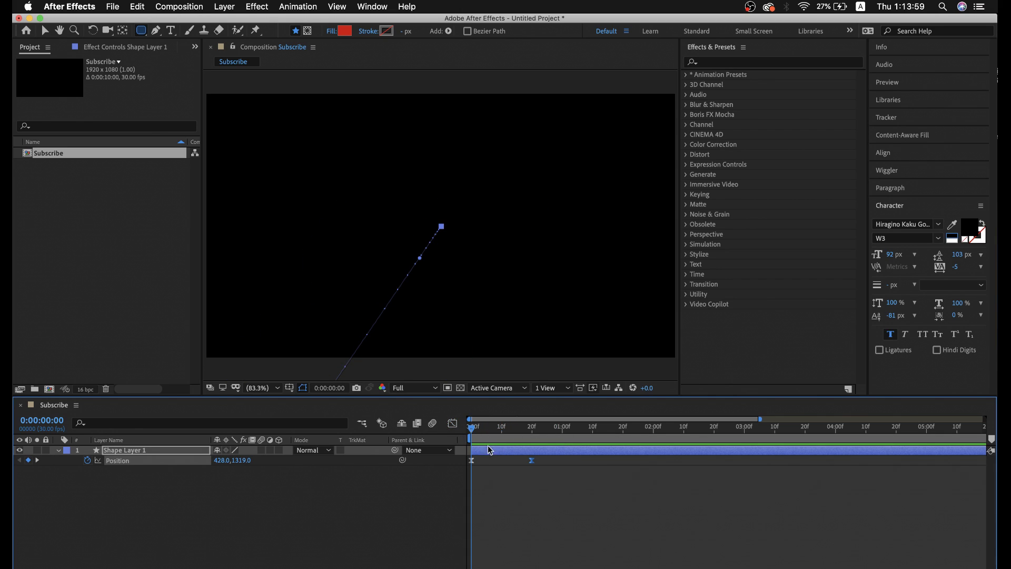
{"action": "left_click", "coordinate": [493, 451]}
{"action": "key", "text": "r"}
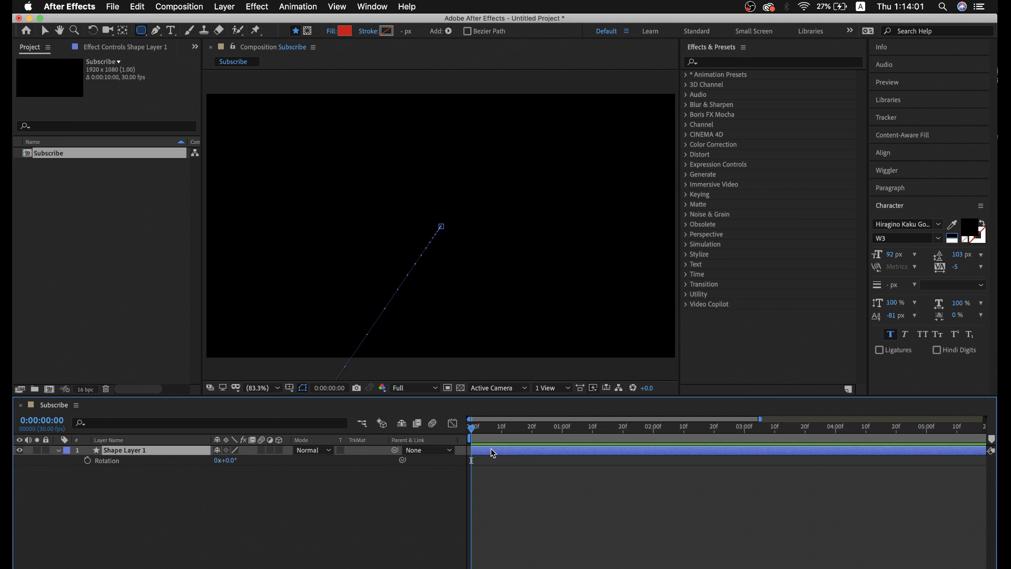
{"action": "left_click", "coordinate": [124, 462]}
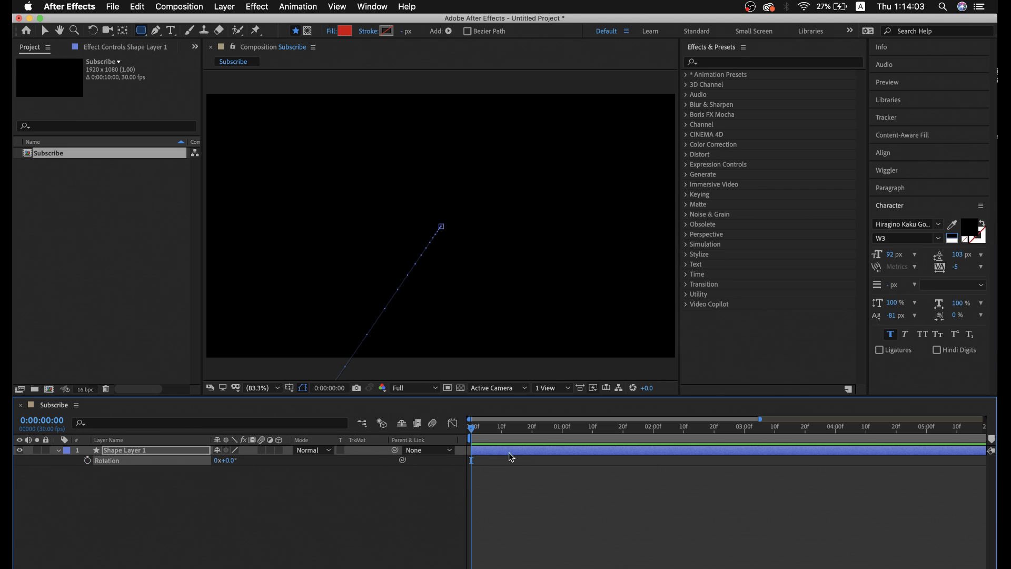
{"action": "left_click", "coordinate": [529, 428]}
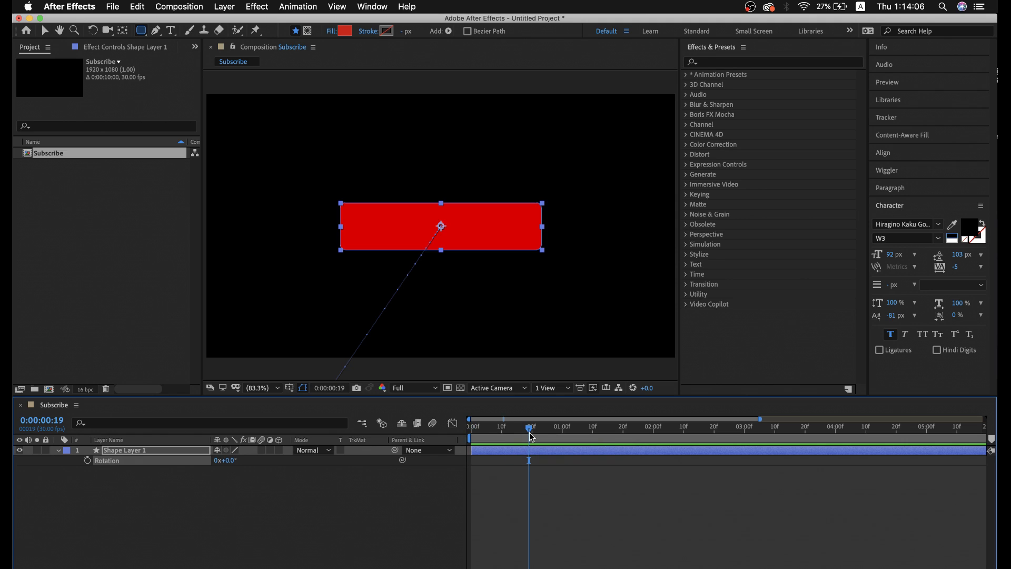
{"action": "left_click_drag", "start_coordinate": [529, 433], "coordinate": [531, 434]}
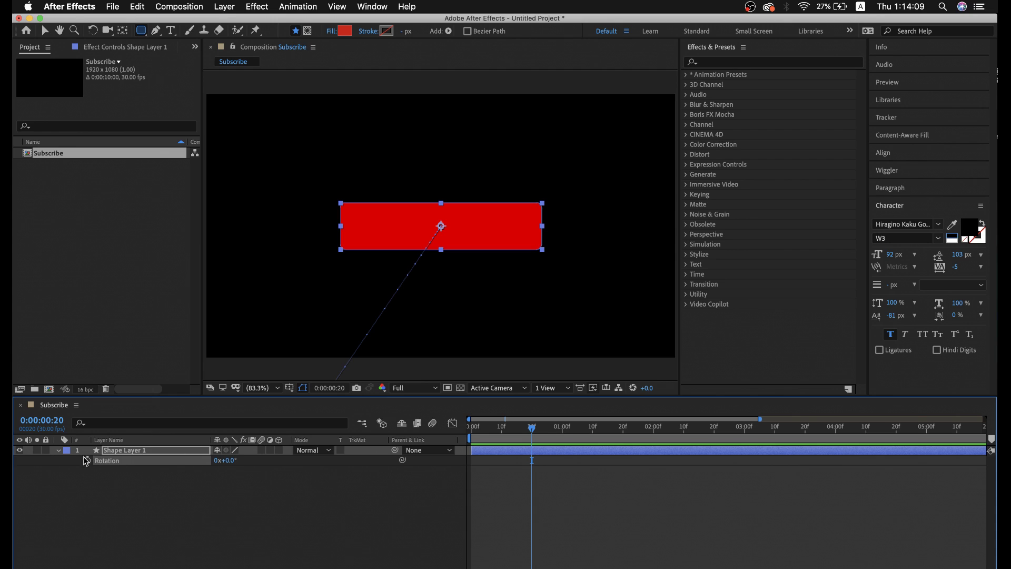
{"action": "left_click", "coordinate": [88, 460]}
Set the frame-0 rotation to -180° and preview the spinning entrance.
{"action": "left_click", "coordinate": [467, 428]}
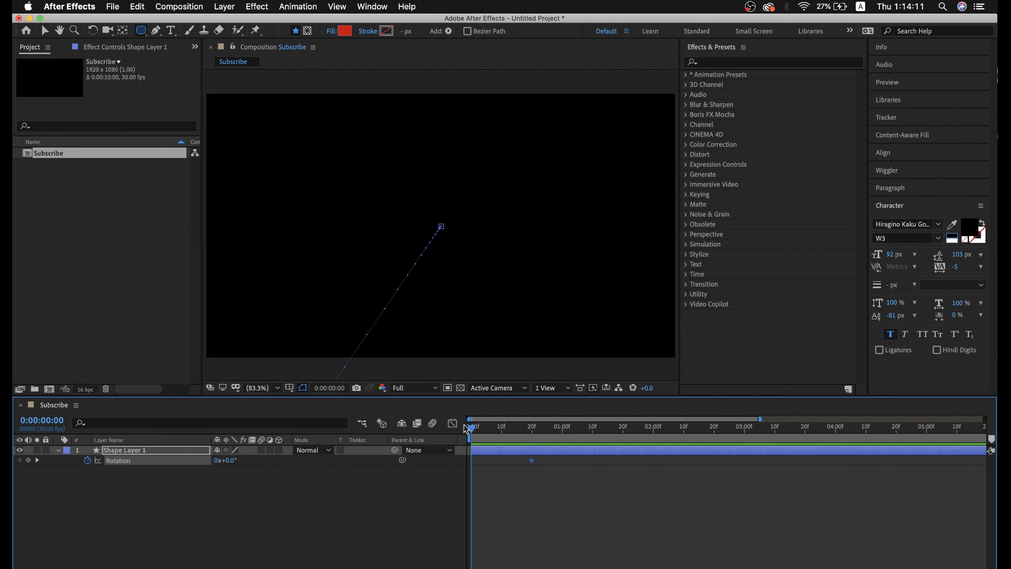
{"action": "left_click", "coordinate": [235, 462]}
{"action": "type", "text": "-180"}
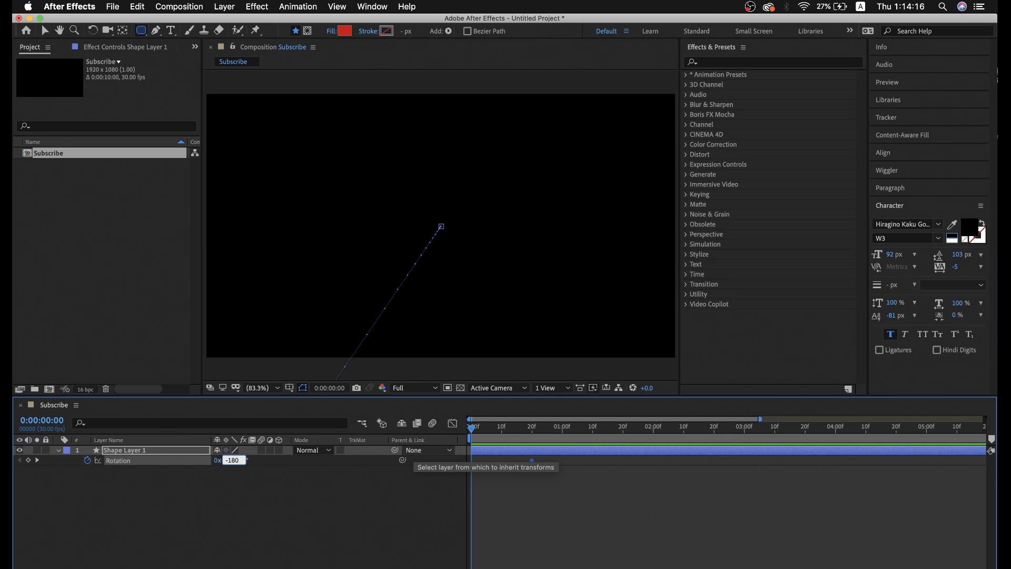
{"action": "key", "text": "Return"}
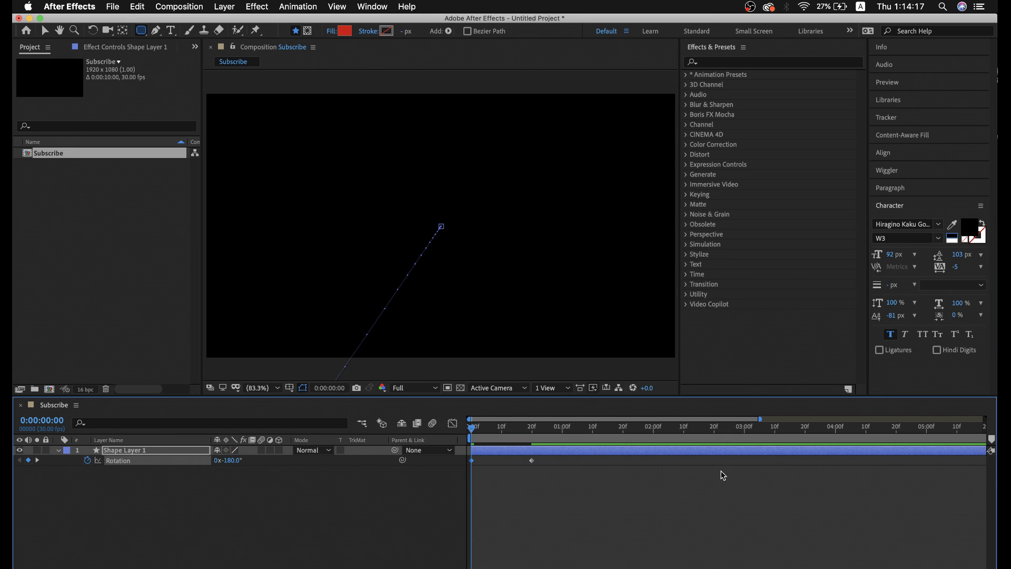
{"action": "key", "text": "space"}
{"action": "key", "text": "space"}
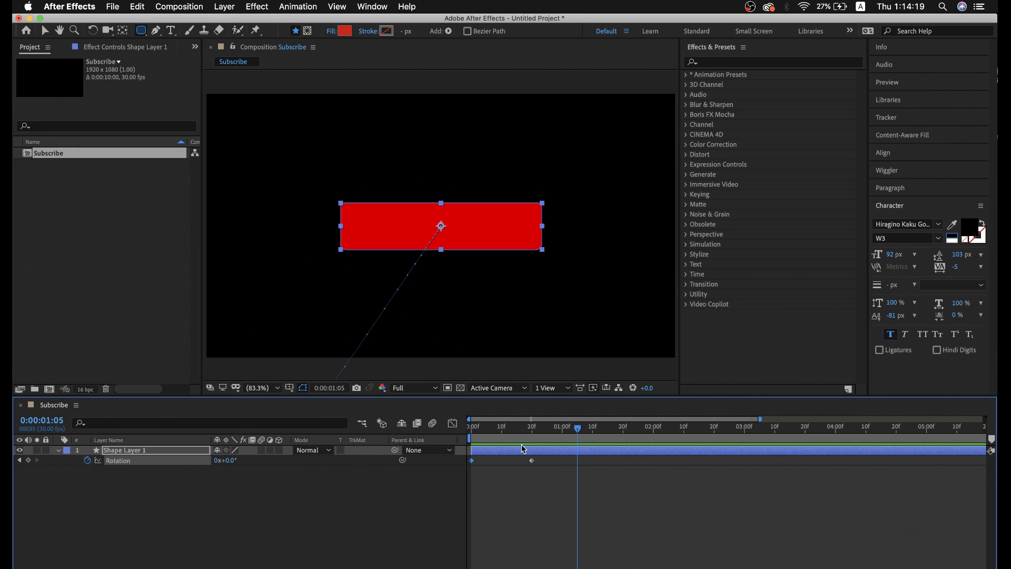
{"action": "left_click_drag", "start_coordinate": [489, 437], "coordinate": [495, 442]}
Easy-ease both Rotation keyframes, then reveal Position alongside Rotation and reselect the Rotation keyframes.
{"action": "left_click_drag", "start_coordinate": [566, 477], "coordinate": [468, 458]}
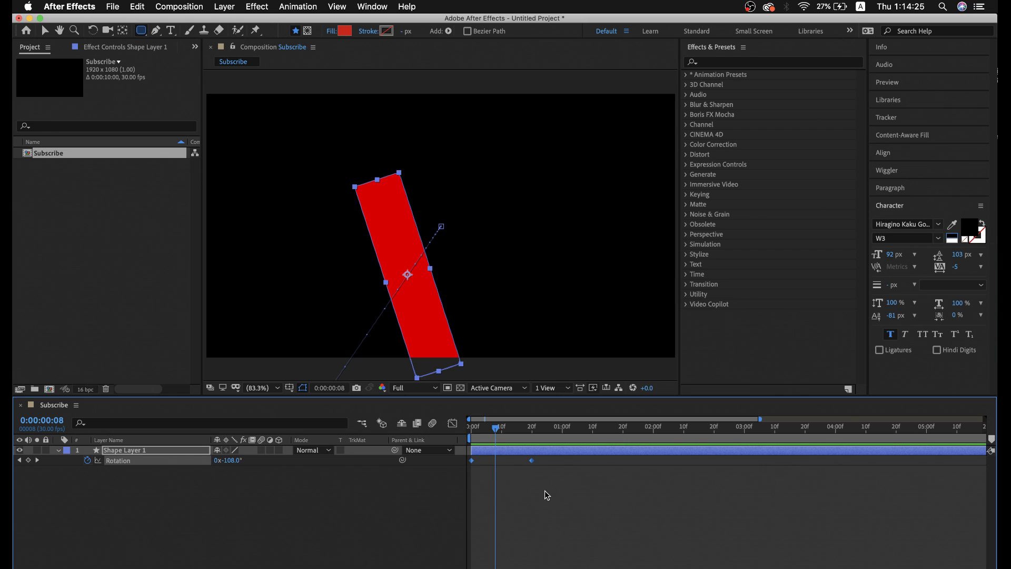
{"action": "key", "text": "F9"}
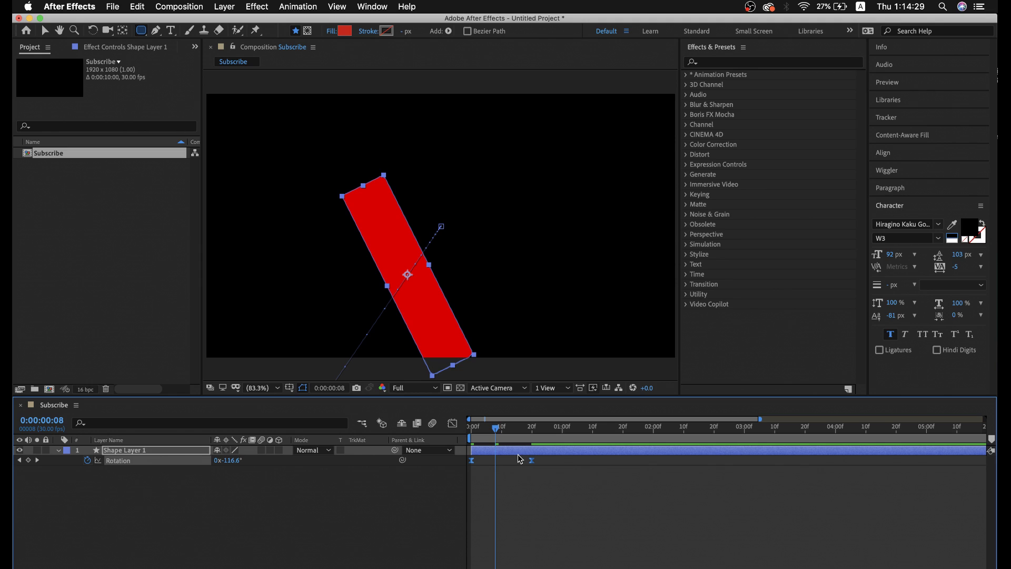
{"action": "left_click", "coordinate": [518, 452]}
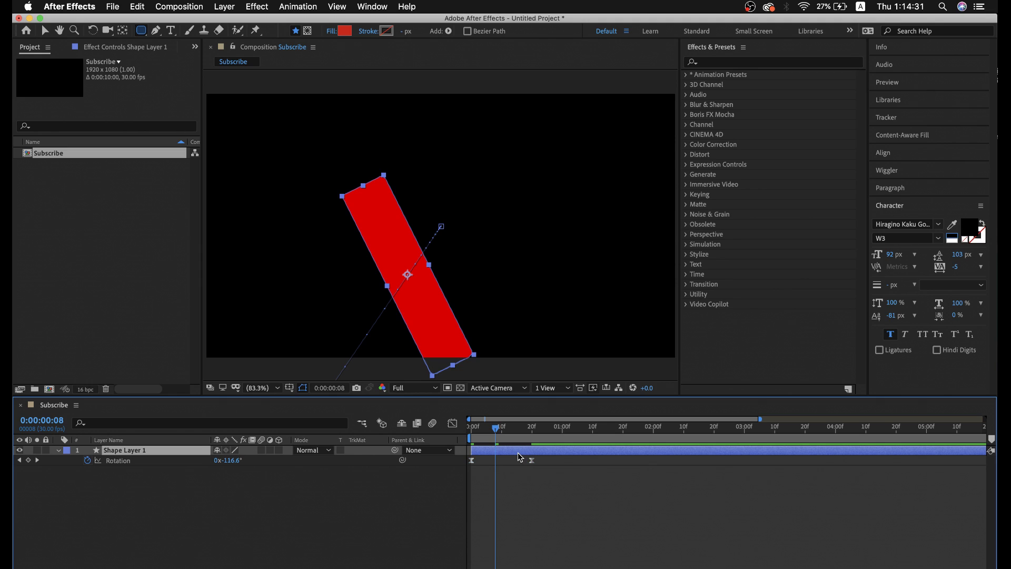
{"action": "key", "text": "shift+p"}
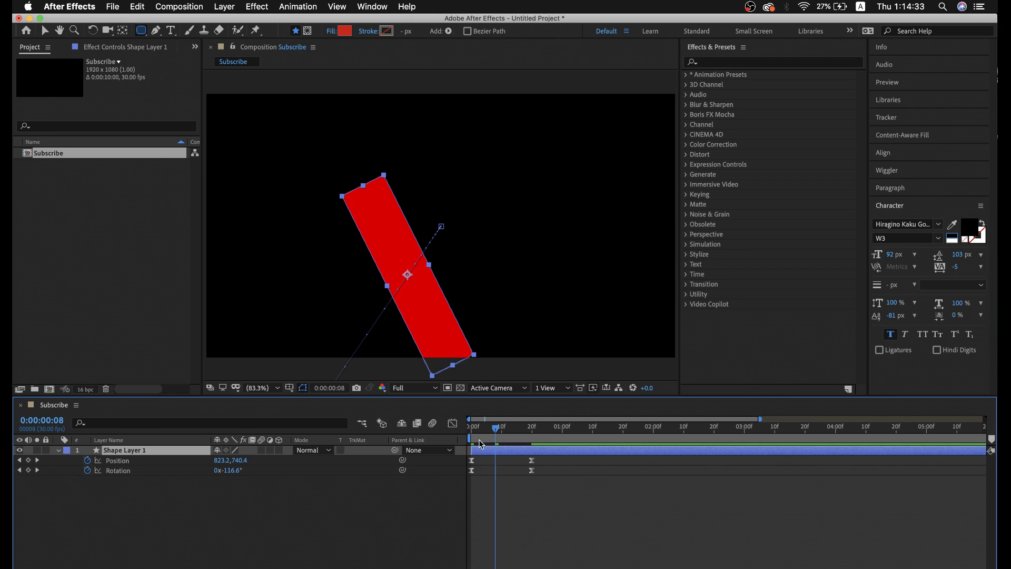
{"action": "left_click_drag", "start_coordinate": [548, 479], "coordinate": [470, 472]}
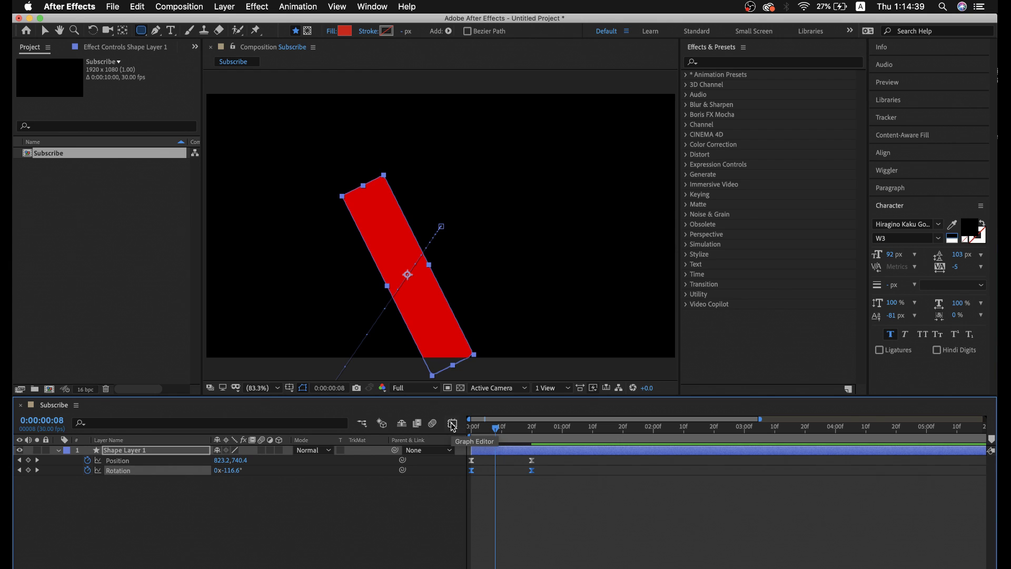
Steepen the Rotation speed curve so the spin peaks near 1000°/sec early, then preview it.
{"action": "left_click", "coordinate": [452, 425]}
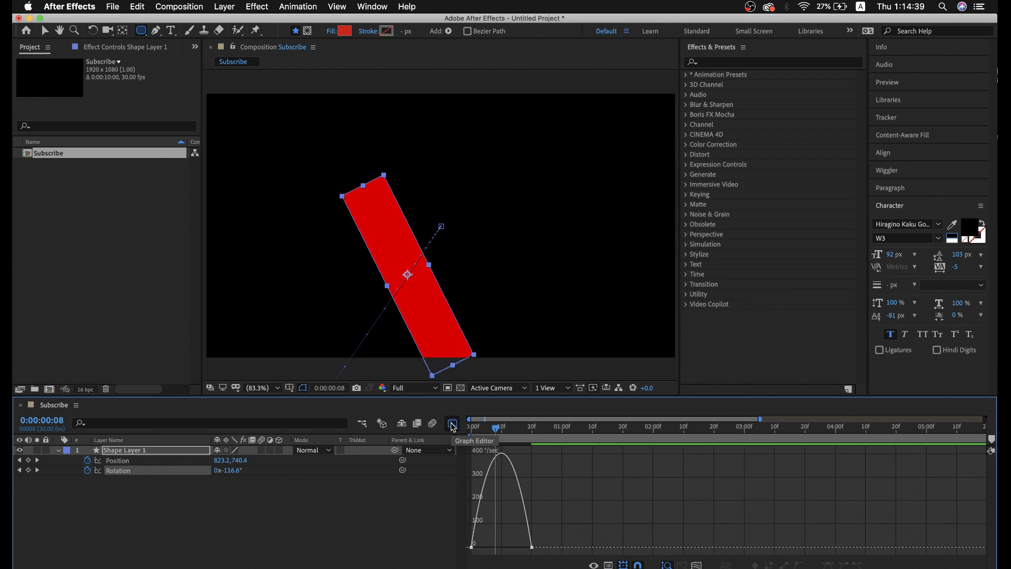
{"action": "left_click", "coordinate": [531, 548]}
{"action": "left_click_drag", "start_coordinate": [522, 548], "coordinate": [495, 552]}
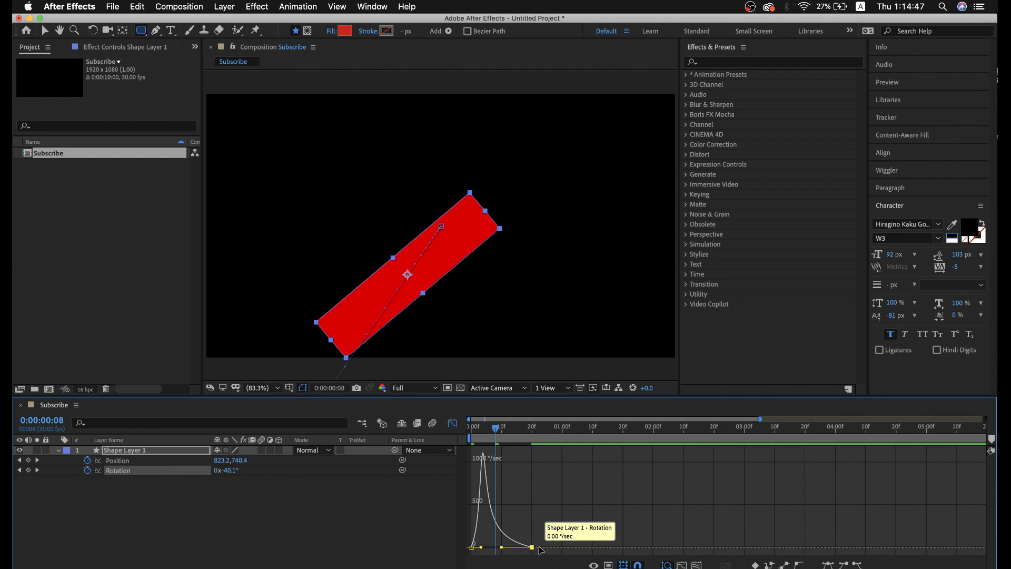
{"action": "left_click_drag", "start_coordinate": [486, 435], "coordinate": [471, 435]}
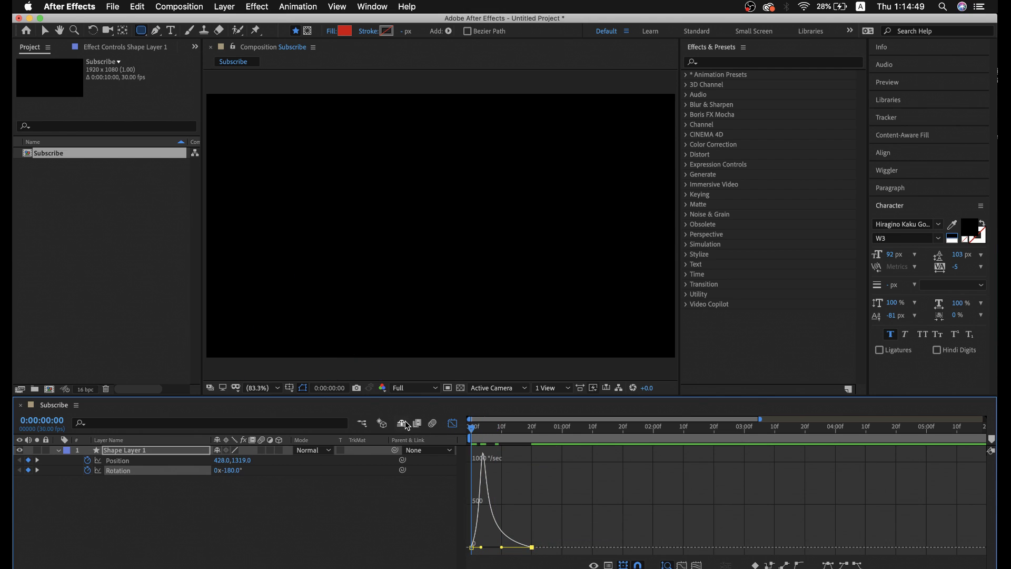
{"action": "key", "text": "space"}
{"action": "key", "text": "space"}
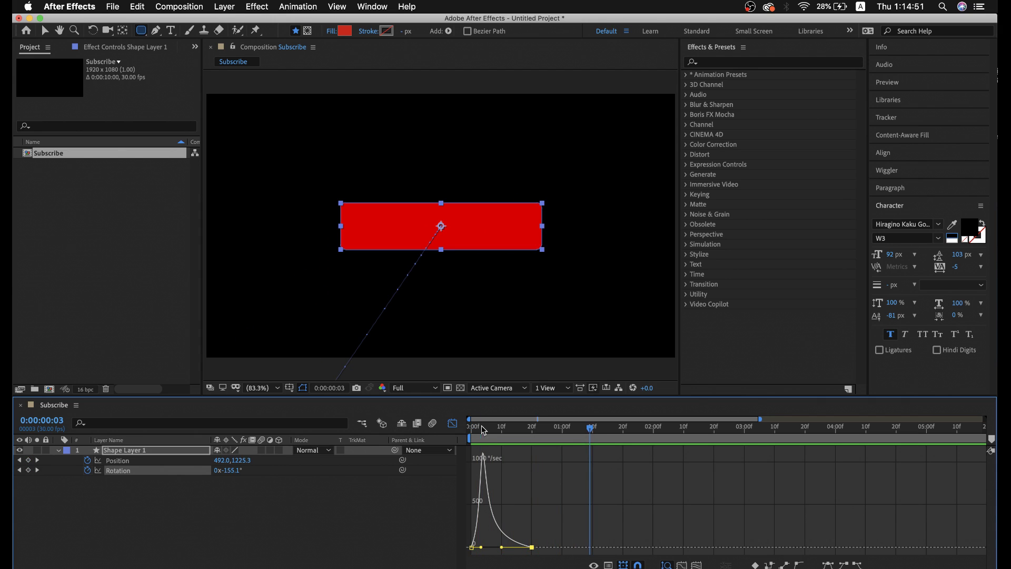
{"action": "key", "text": "space"}
{"action": "key", "text": "space"}
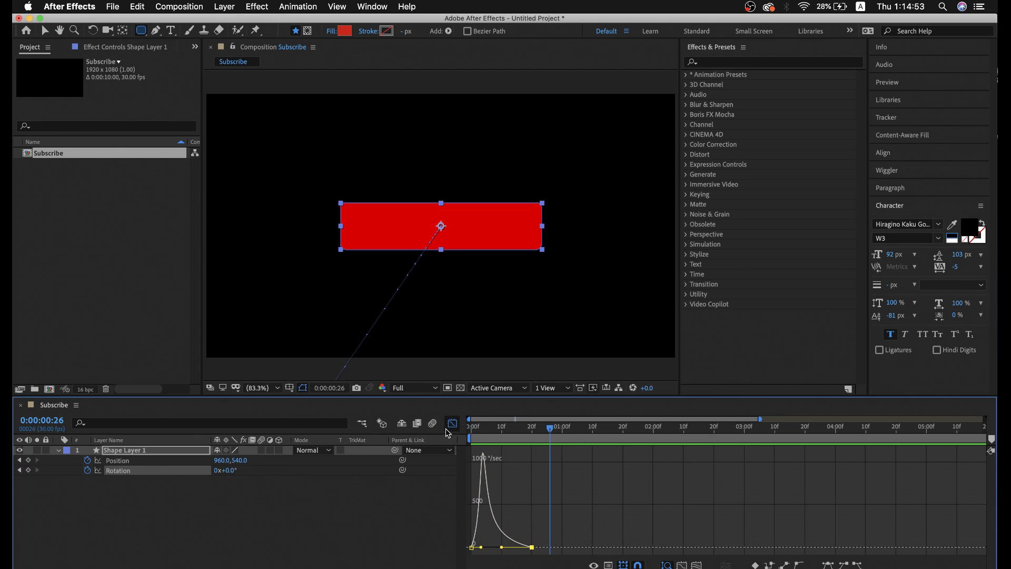
{"action": "key", "text": "space"}
{"action": "key", "text": "space"}
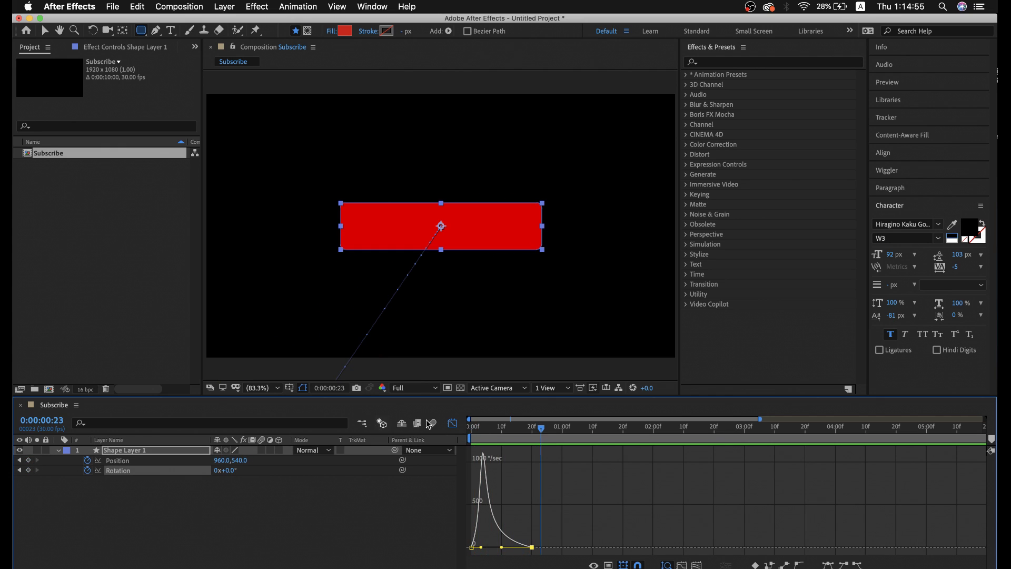
{"action": "left_click_drag", "start_coordinate": [521, 427], "coordinate": [539, 433]}
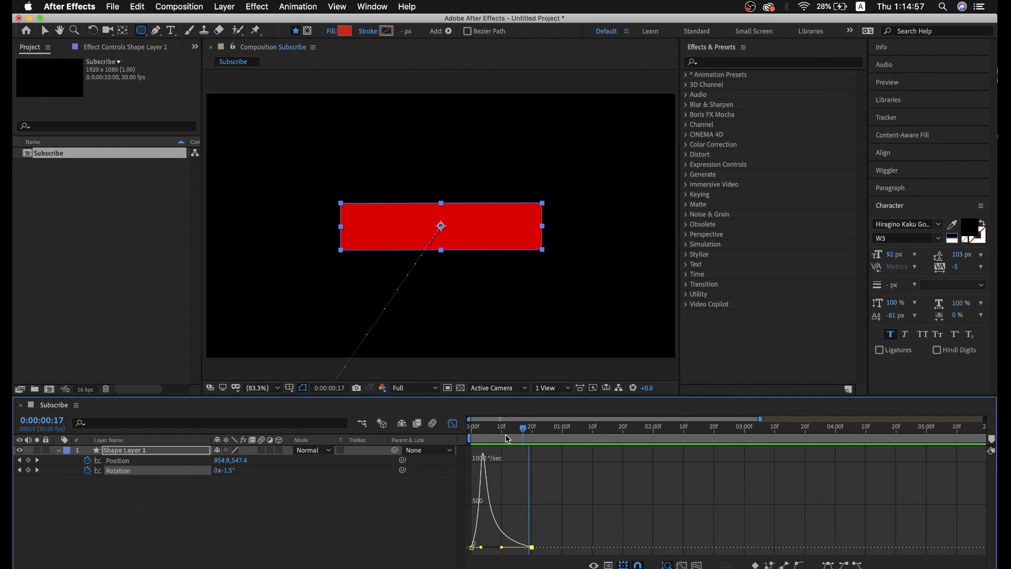
{"action": "left_click", "coordinate": [452, 423]}
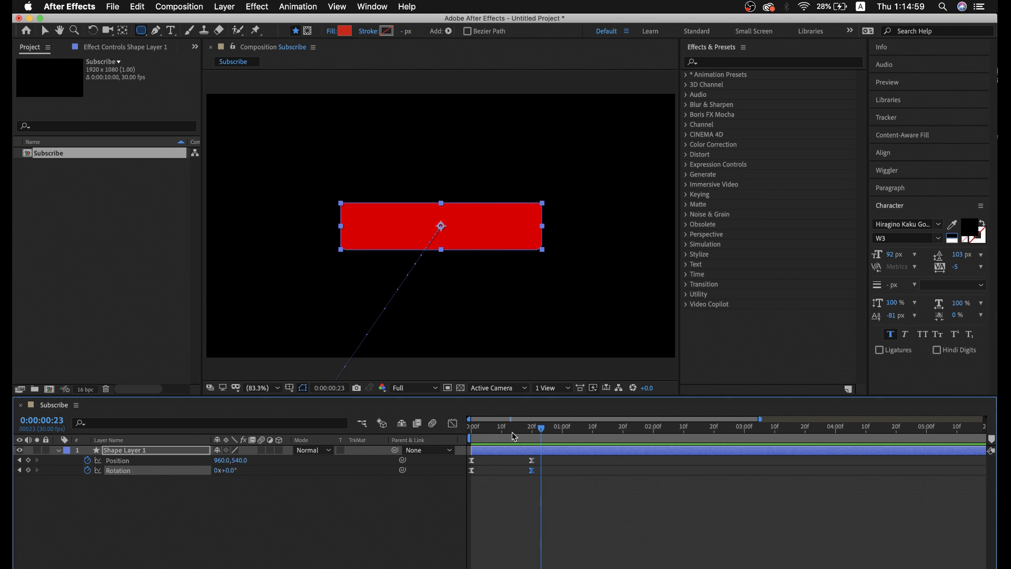
Collapse Shape Layer 1 and turn on motion blur for the layer and the composition.
{"action": "left_click_drag", "start_coordinate": [544, 422], "coordinate": [497, 435]}
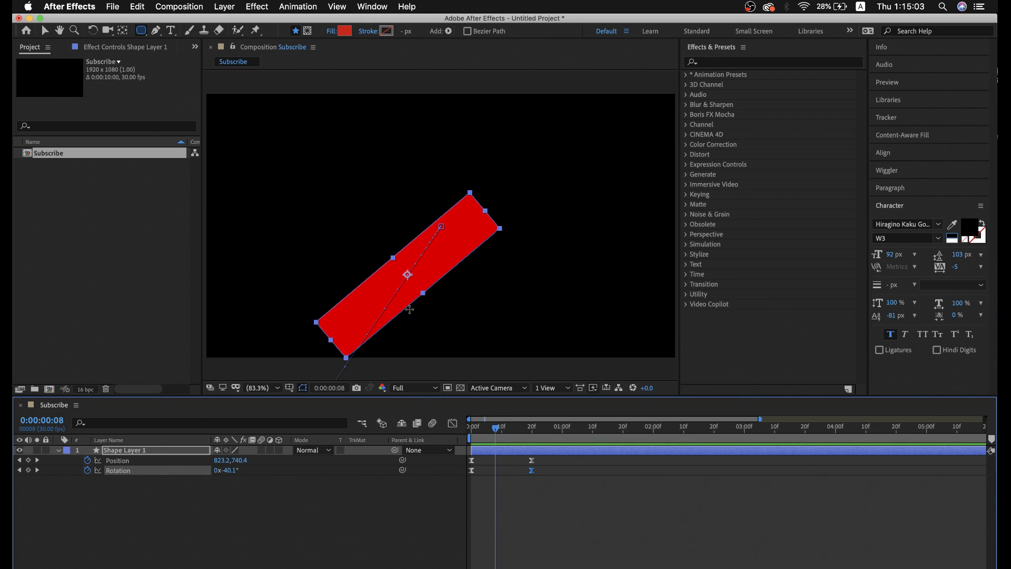
{"action": "key", "text": "F2"}
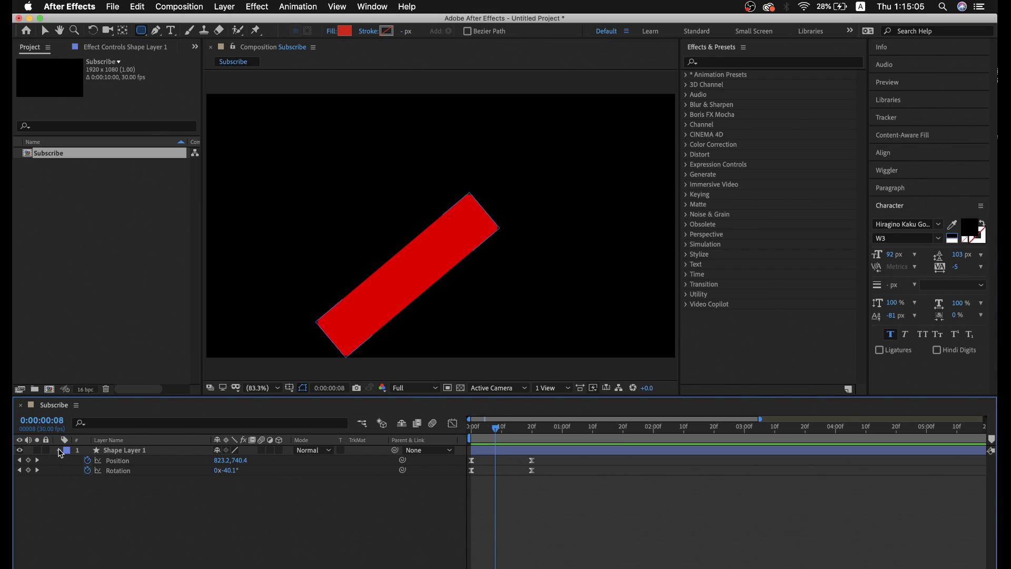
{"action": "left_click", "coordinate": [58, 450]}
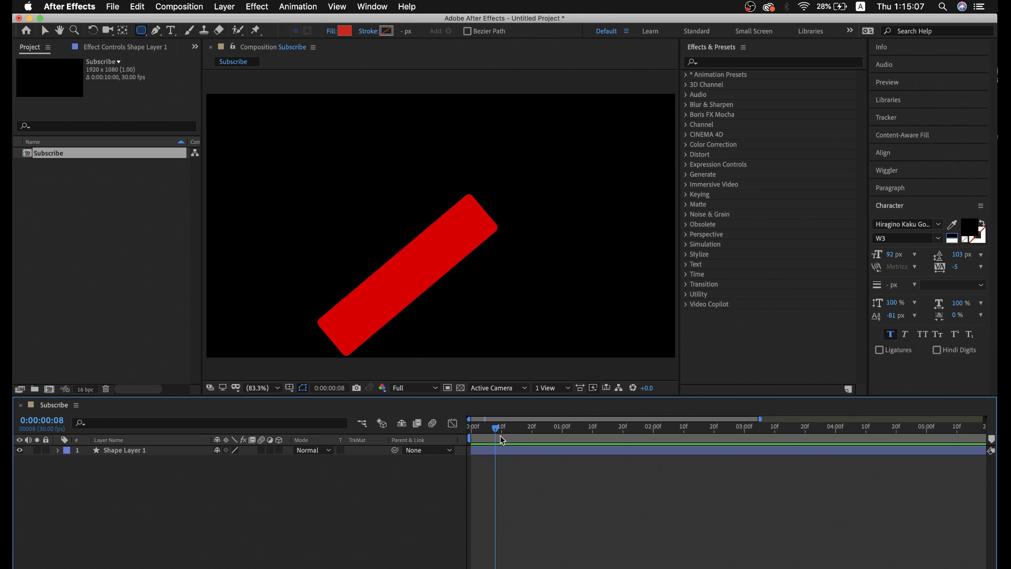
{"action": "left_click", "coordinate": [261, 451]}
{"action": "left_click", "coordinate": [262, 450]}
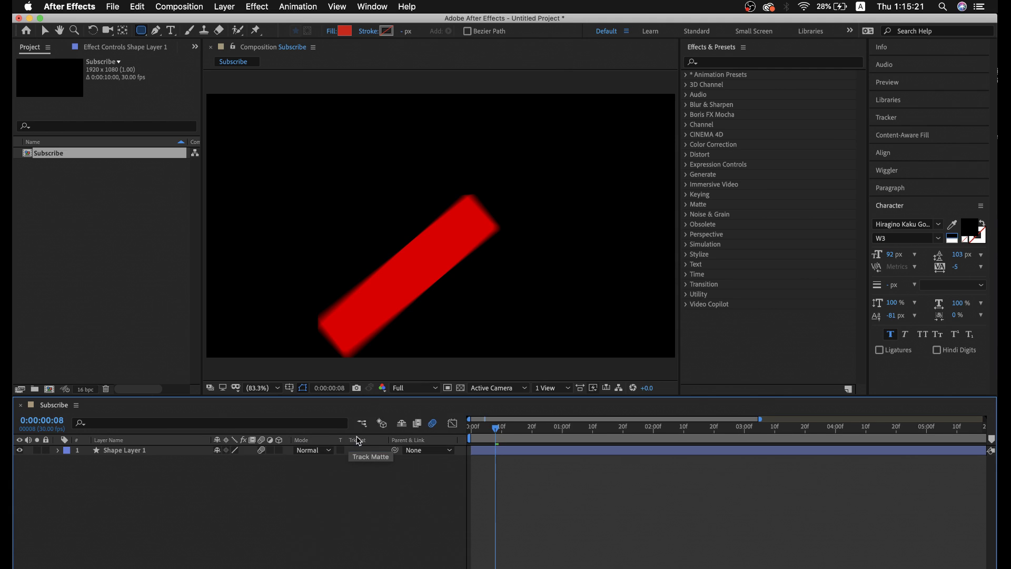
{"action": "right_click", "coordinate": [327, 443]}
{"action": "mouse_move", "coordinate": [364, 478]}
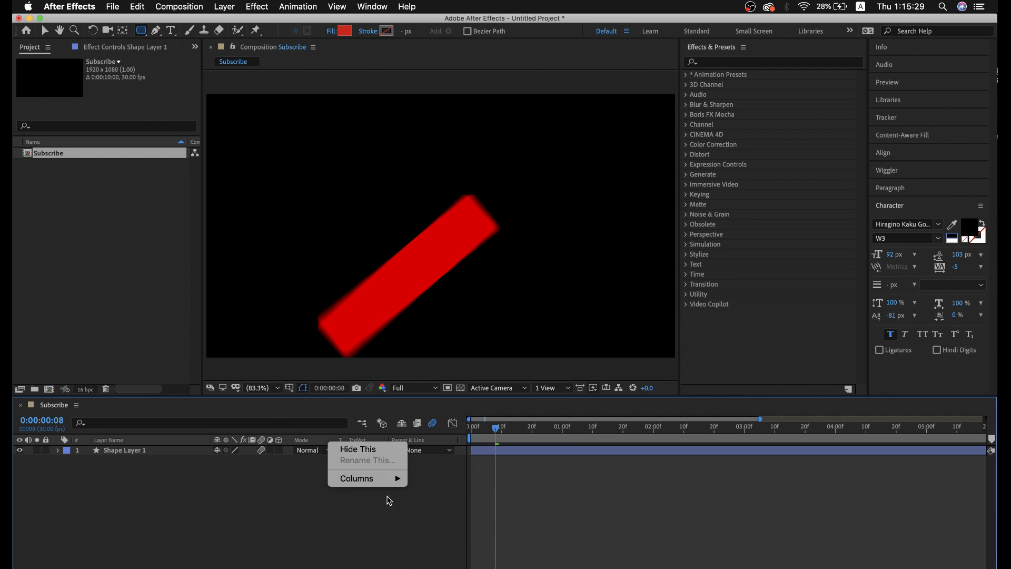
{"action": "left_click", "coordinate": [267, 459]}
{"action": "left_click", "coordinate": [261, 450]}
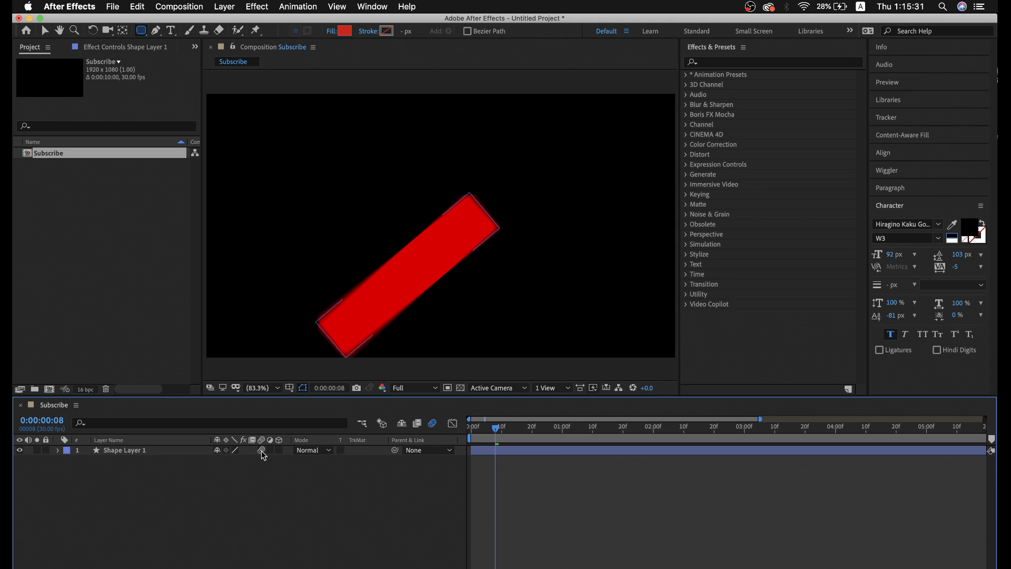
{"action": "left_click", "coordinate": [262, 451]}
{"action": "left_click_drag", "start_coordinate": [495, 432], "coordinate": [444, 432]}
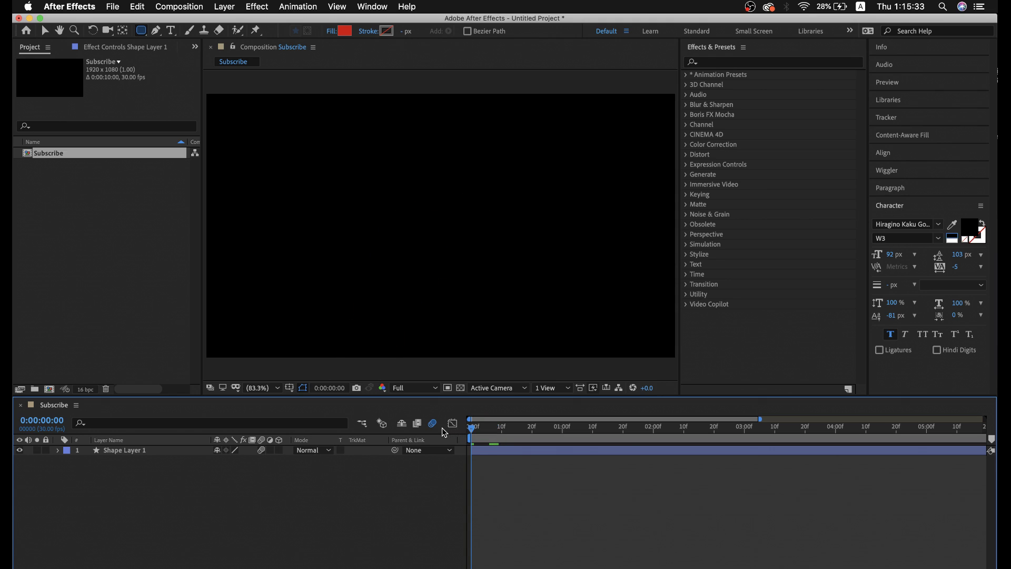
{"action": "key", "text": "space"}
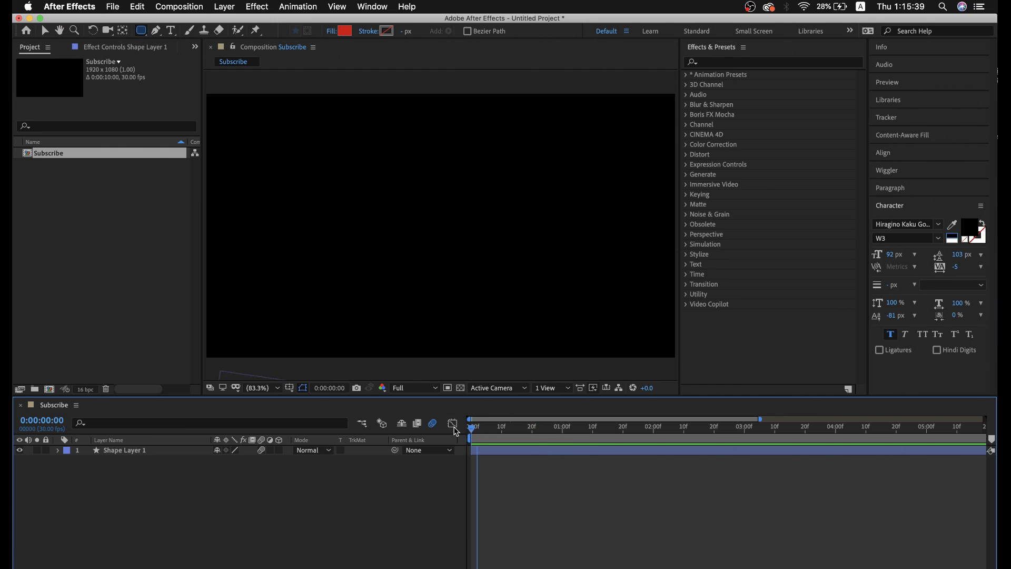
{"action": "key", "text": "space"}
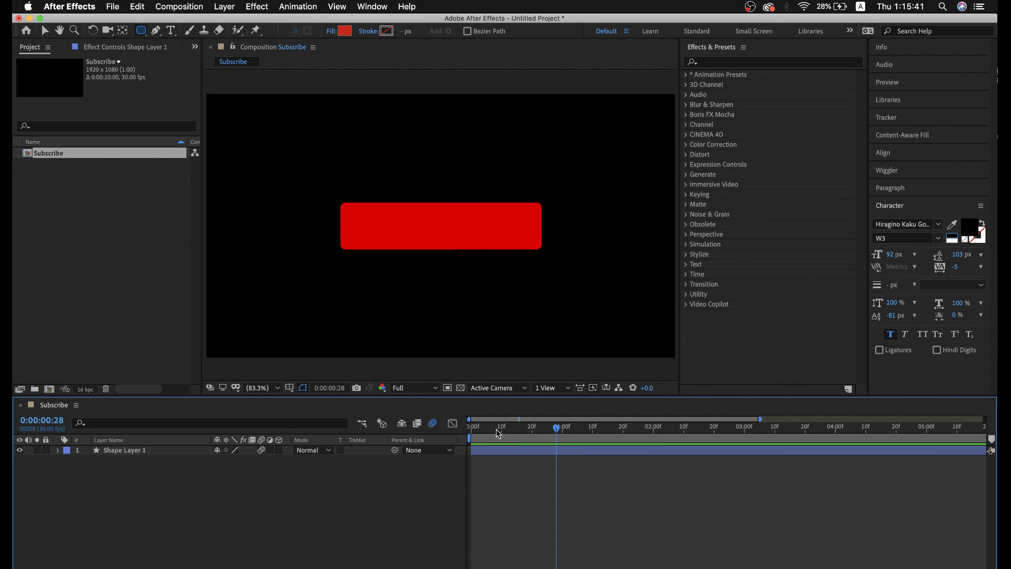
{"action": "left_click", "coordinate": [500, 428]}
{"action": "left_click_drag", "start_coordinate": [502, 439], "coordinate": [540, 445]}
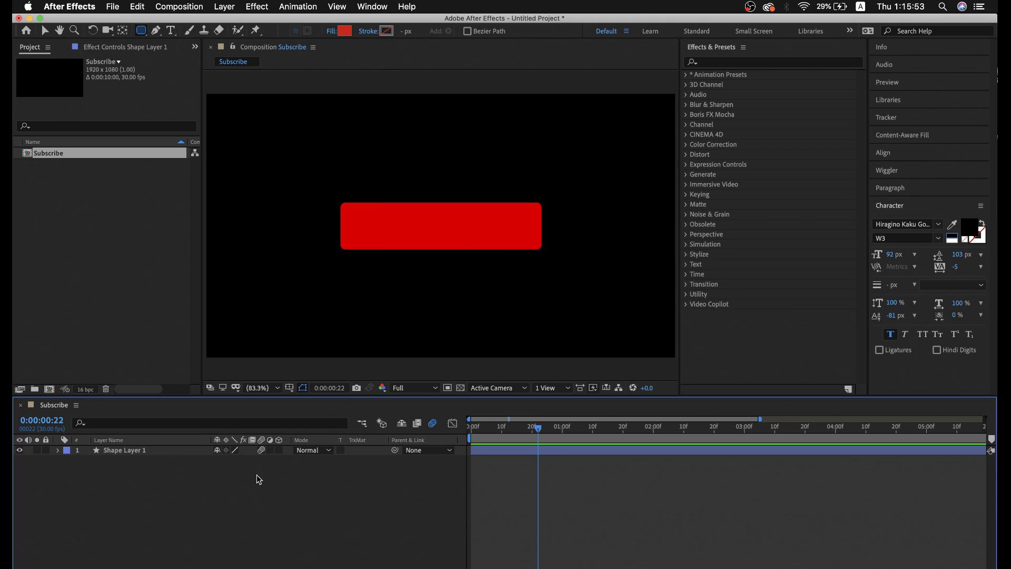
{"action": "left_click", "coordinate": [486, 448]}
{"action": "left_click", "coordinate": [507, 437]}
{"action": "left_click_drag", "start_coordinate": [542, 434], "coordinate": [544, 436]}
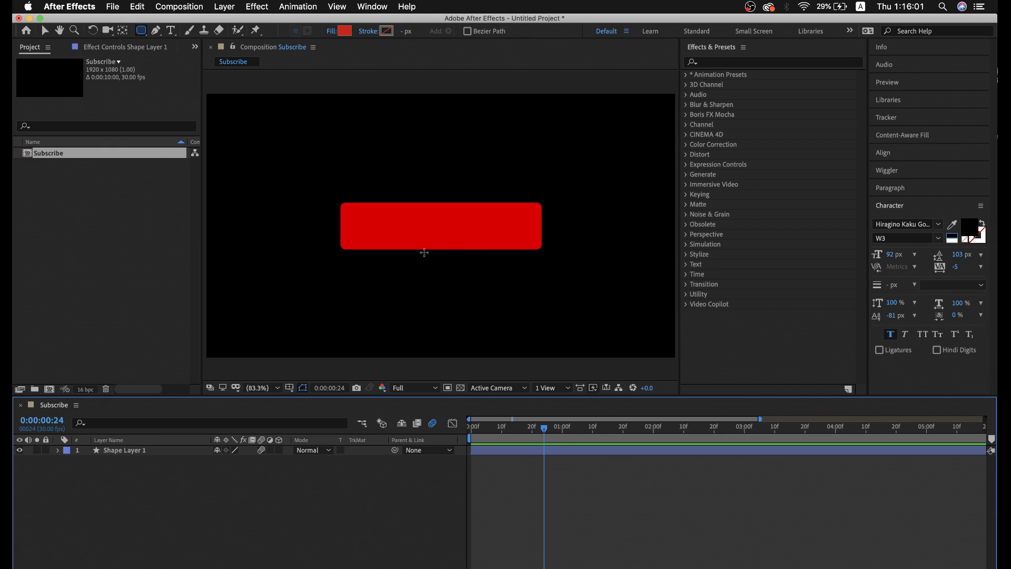
{"action": "left_click", "coordinate": [128, 451]}
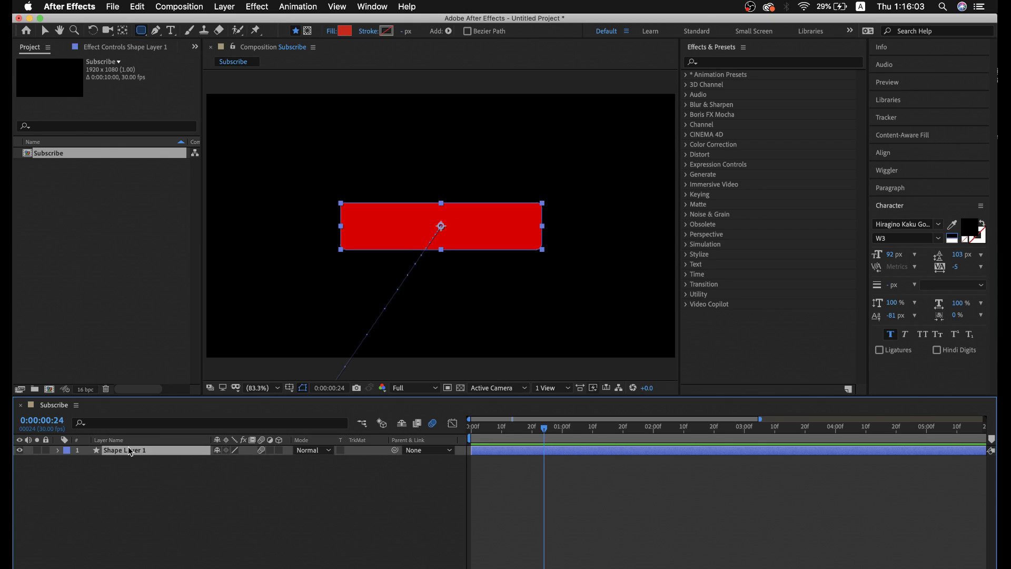
{"action": "left_click", "coordinate": [304, 483]}
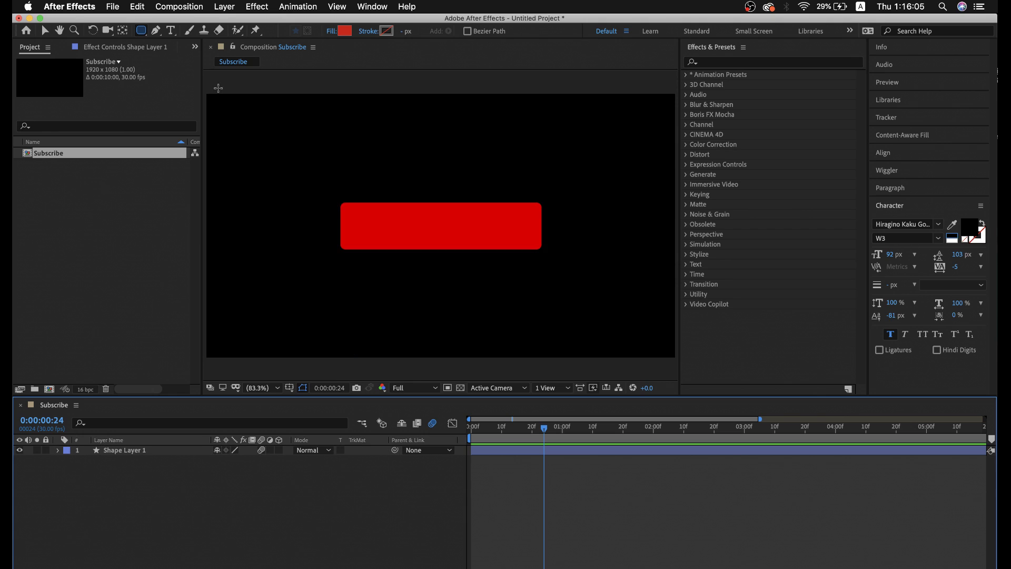
Create a text layer reading チャンネル登録 on the red bar with the Type tool.
{"action": "left_click", "coordinate": [171, 35]}
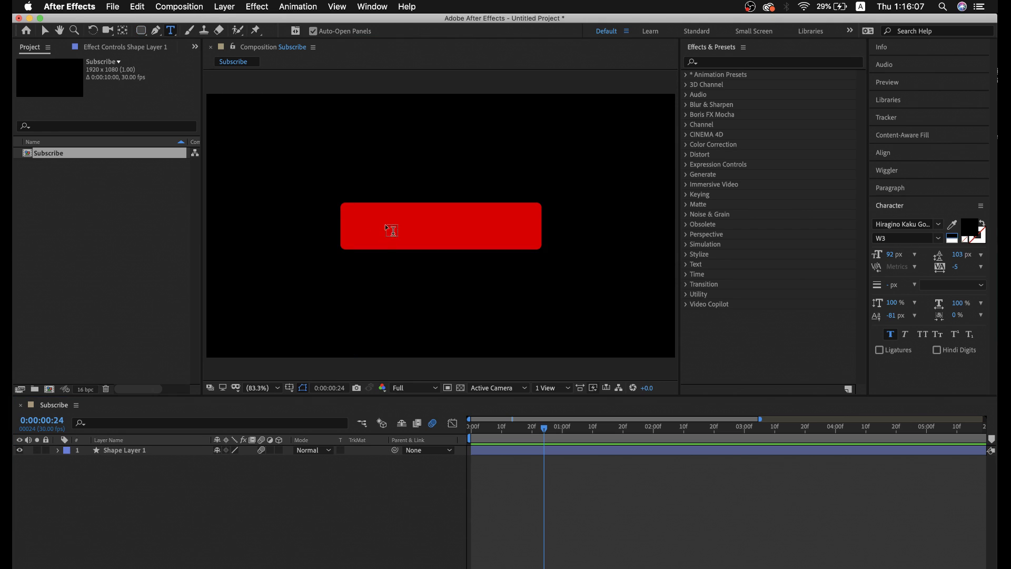
{"action": "left_click", "coordinate": [386, 223]}
{"action": "type", "text": "cha"}
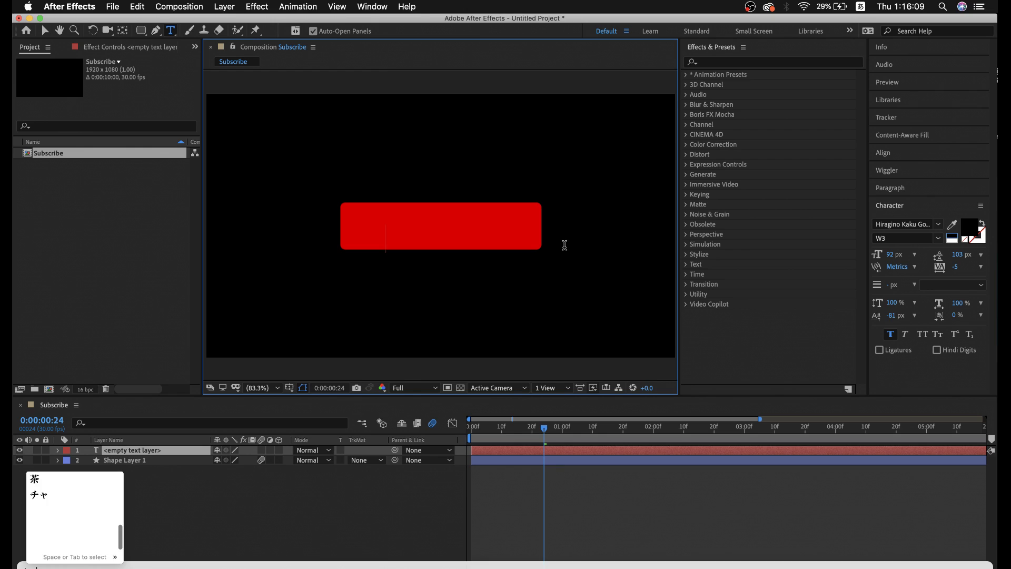
{"action": "type", "text": "nnerutou"}
{"action": "key", "text": "Return"}
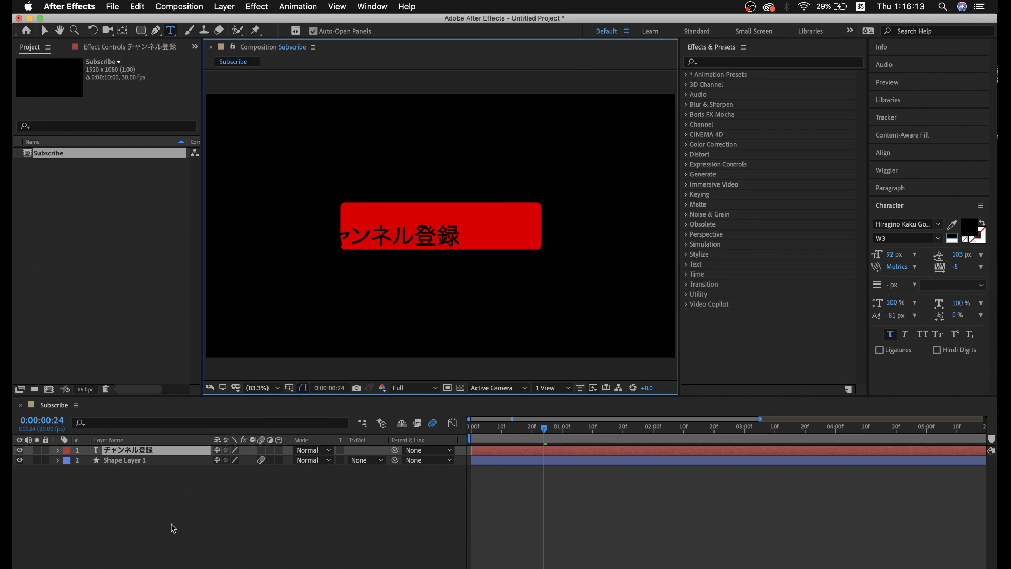
{"action": "left_click", "coordinate": [149, 453]}
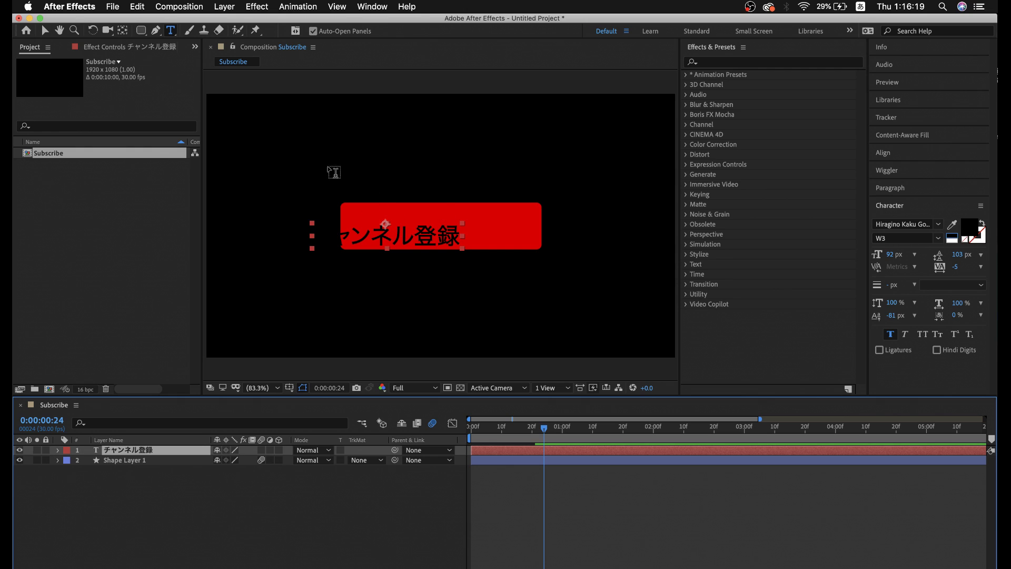
Move the text's anchor point to its centre and align the text horizontally and vertically to the composition.
{"action": "left_click", "coordinate": [126, 30]}
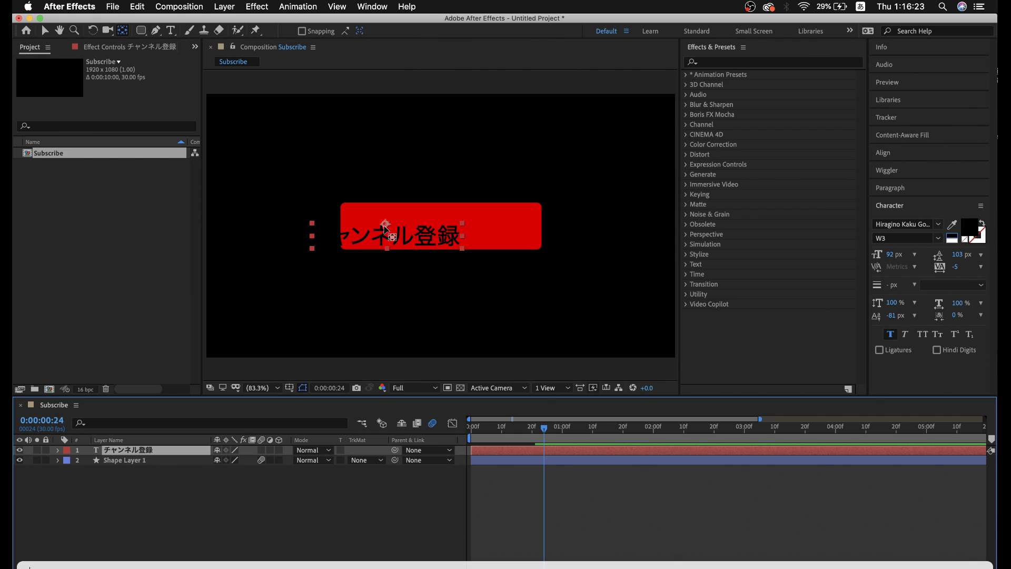
{"action": "left_click_drag", "start_coordinate": [386, 225], "coordinate": [387, 240]}
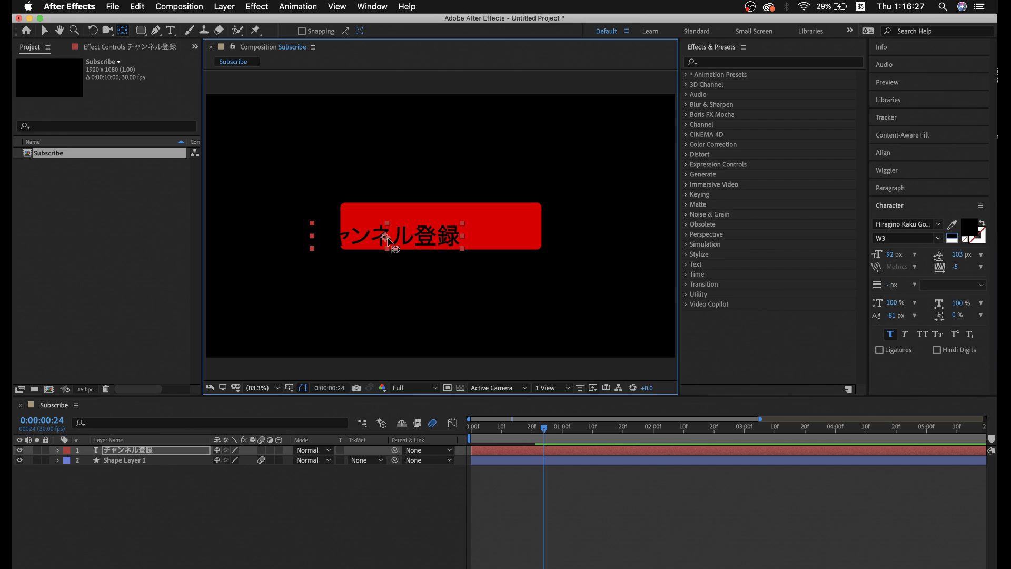
{"action": "left_click", "coordinate": [904, 154]}
{"action": "left_click", "coordinate": [900, 182]}
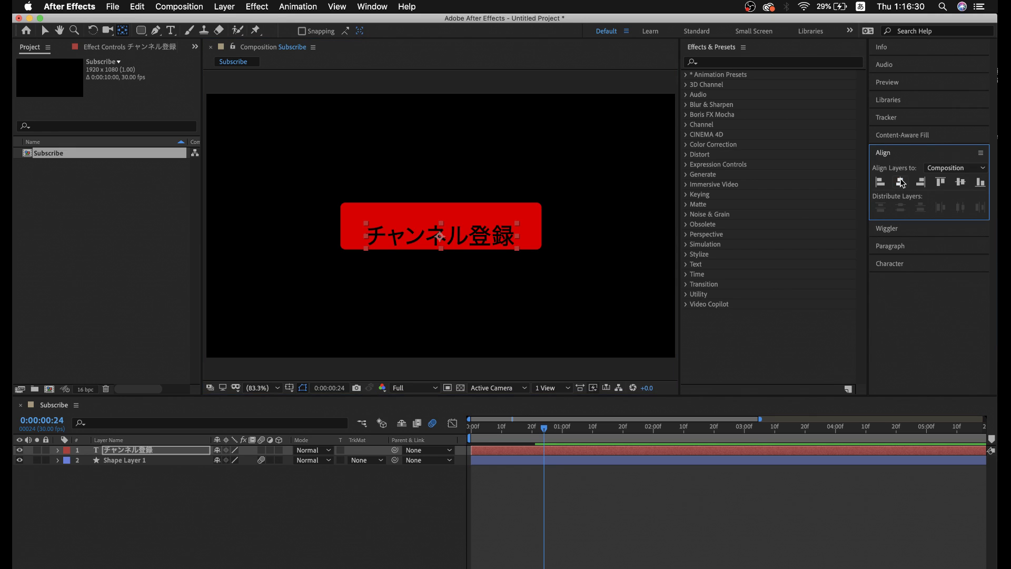
{"action": "left_click", "coordinate": [959, 182]}
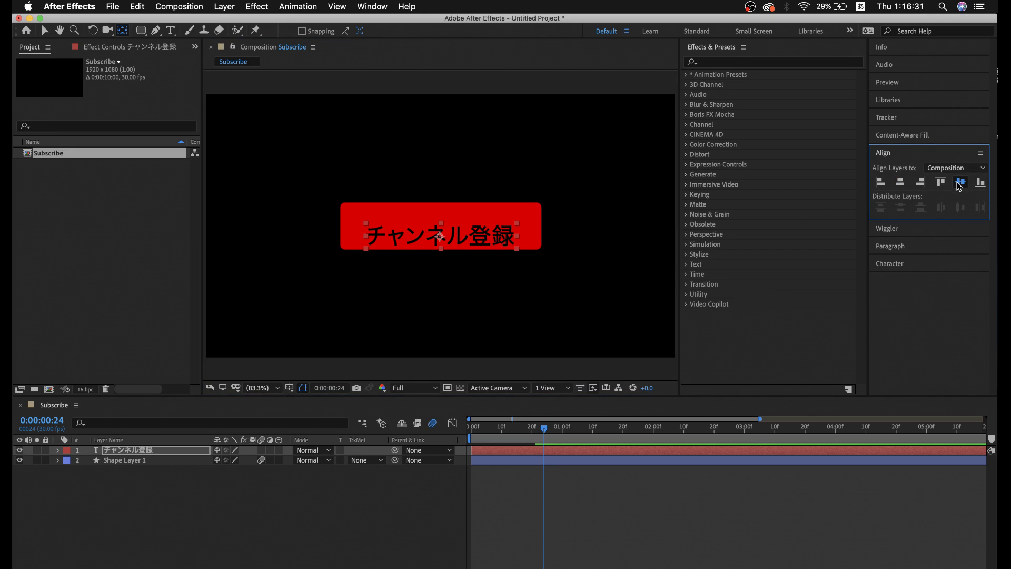
{"action": "left_click", "coordinate": [323, 491]}
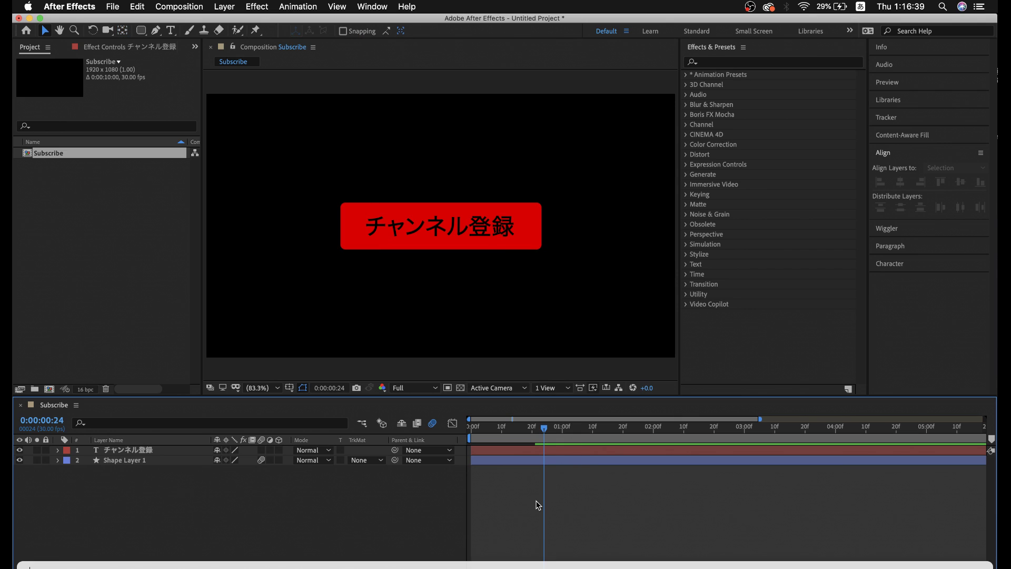
Set the チャンネル登録 text fill colour to white (FFFFFF) in the Character panel.
{"action": "key", "text": "v"}
{"action": "left_click", "coordinate": [536, 452]}
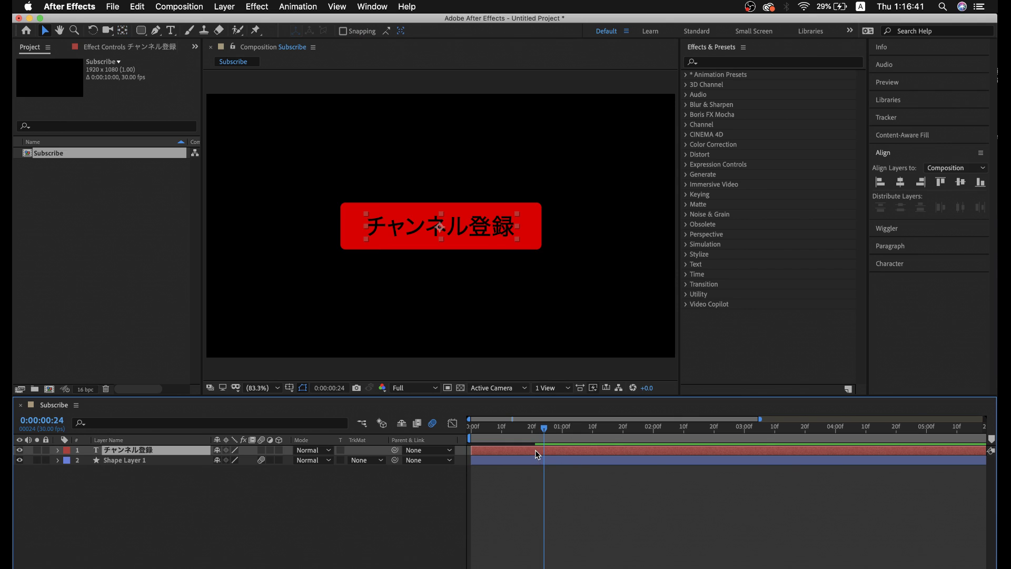
{"action": "left_click", "coordinate": [904, 264]}
{"action": "left_click", "coordinate": [971, 227]}
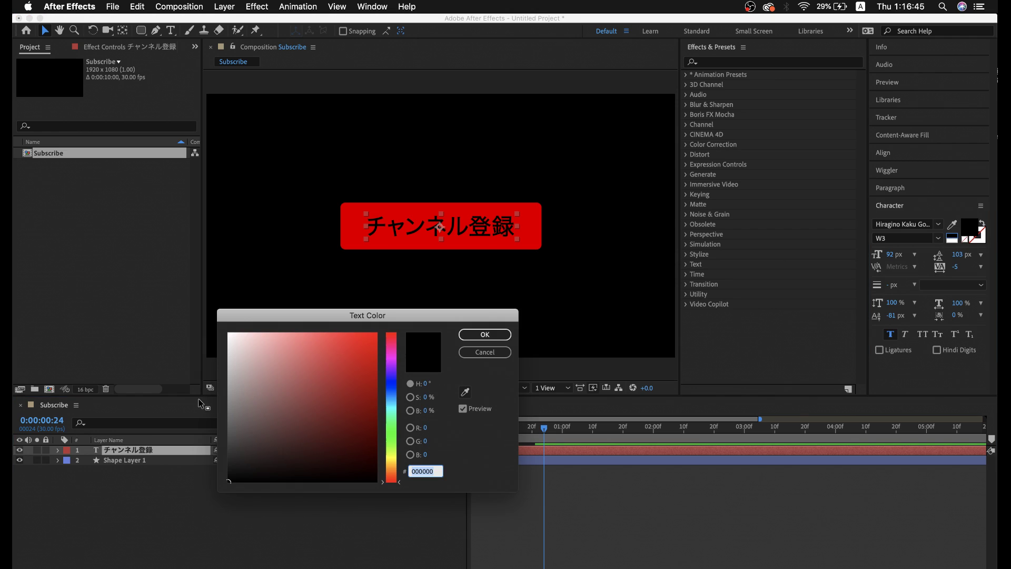
{"action": "left_click_drag", "start_coordinate": [239, 398], "coordinate": [227, 331]}
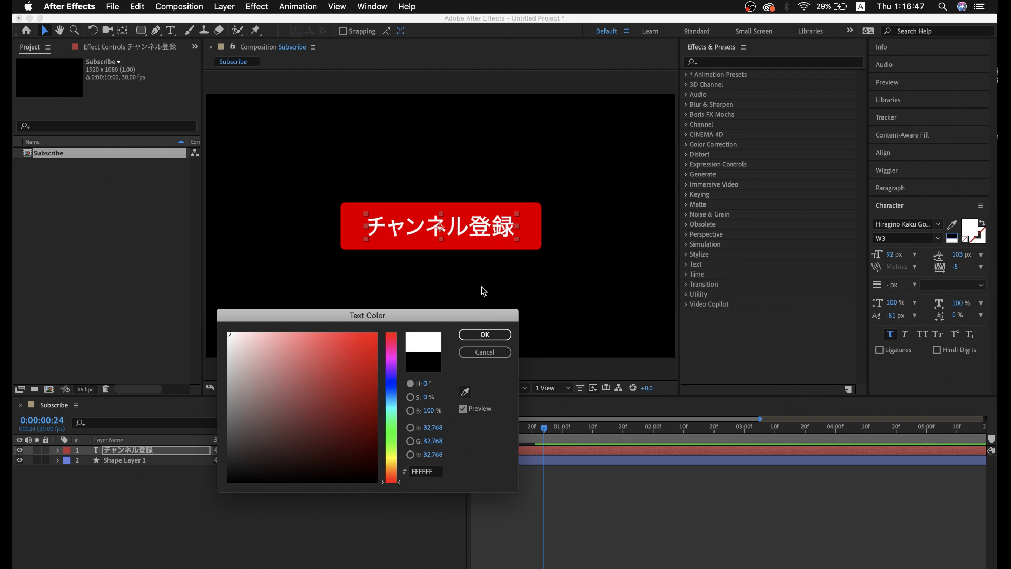
{"action": "left_click", "coordinate": [501, 333]}
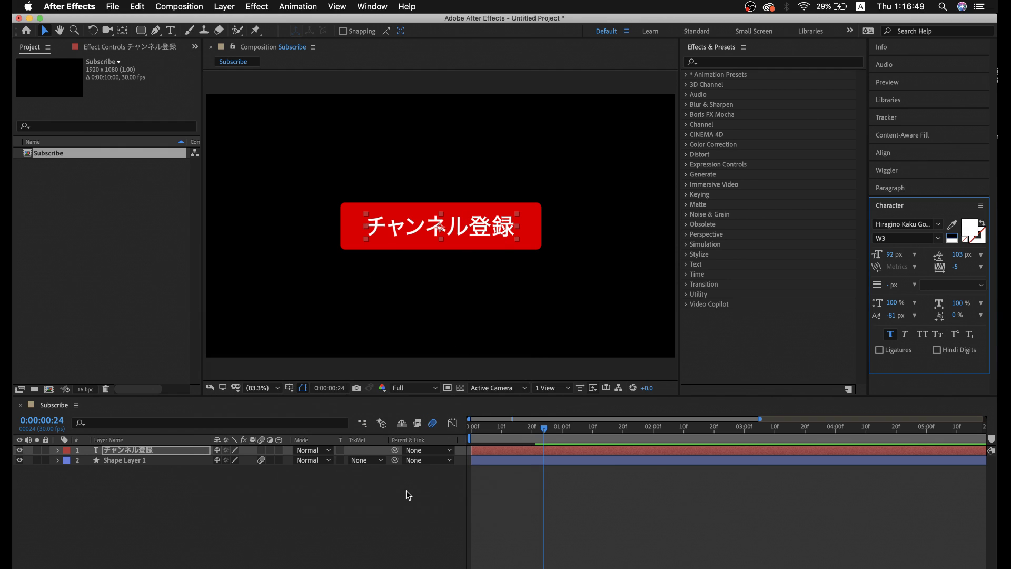
Trim the チャンネル登録 text layer's in-point to 0:00:00:24 with Alt+[ and check the timing.
{"action": "left_click", "coordinate": [394, 515]}
{"action": "mouse_move", "coordinate": [559, 433]}
{"action": "left_mouse_down"}
{"action": "mouse_move", "coordinate": [473, 436]}
{"action": "mouse_move", "coordinate": [573, 444]}
{"action": "mouse_move", "coordinate": [547, 448]}
{"action": "left_mouse_up"}
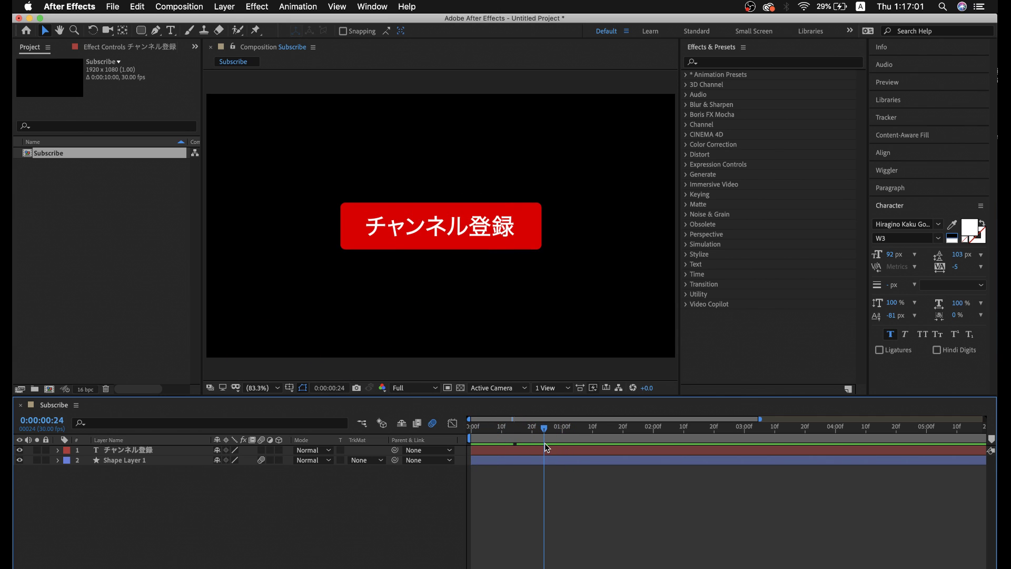
{"action": "left_click", "coordinate": [547, 451]}
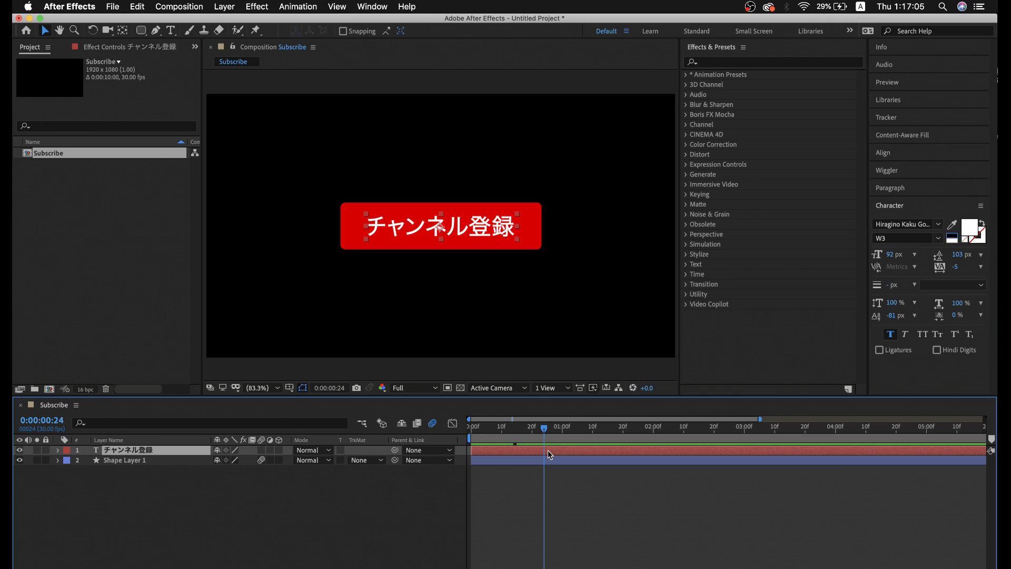
{"action": "key", "text": "alt+bracketleft"}
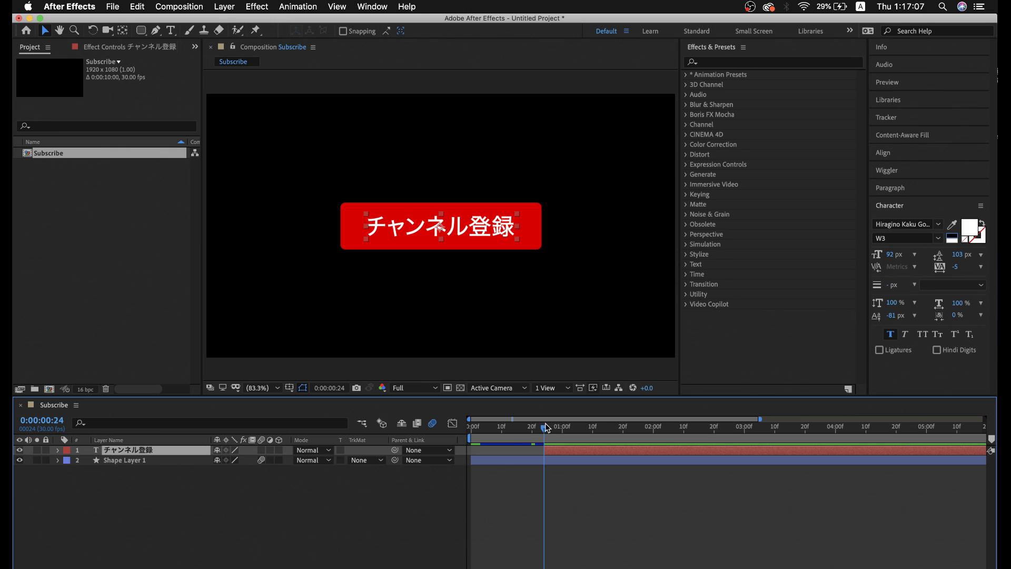
{"action": "mouse_move", "coordinate": [545, 428]}
{"action": "left_mouse_down"}
{"action": "mouse_move", "coordinate": [506, 429]}
{"action": "mouse_move", "coordinate": [552, 435]}
{"action": "left_mouse_up"}
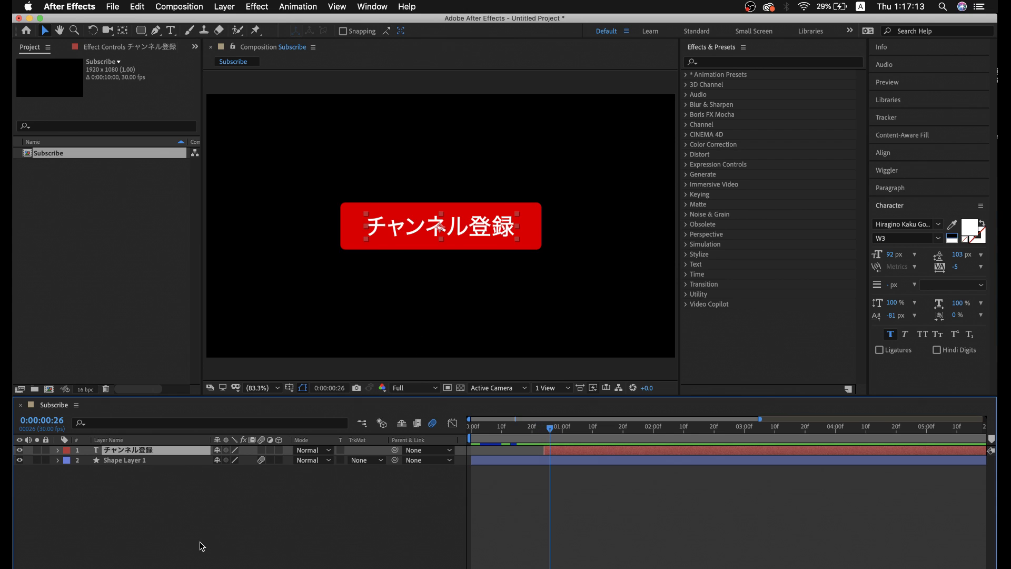
{"action": "left_click", "coordinate": [176, 502]}
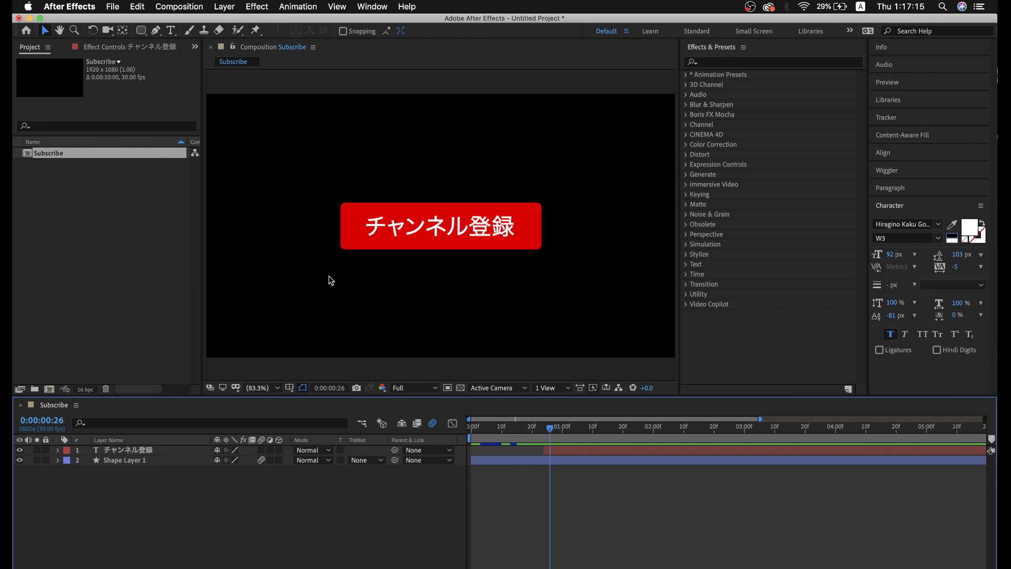
{"action": "left_click", "coordinate": [352, 227]}
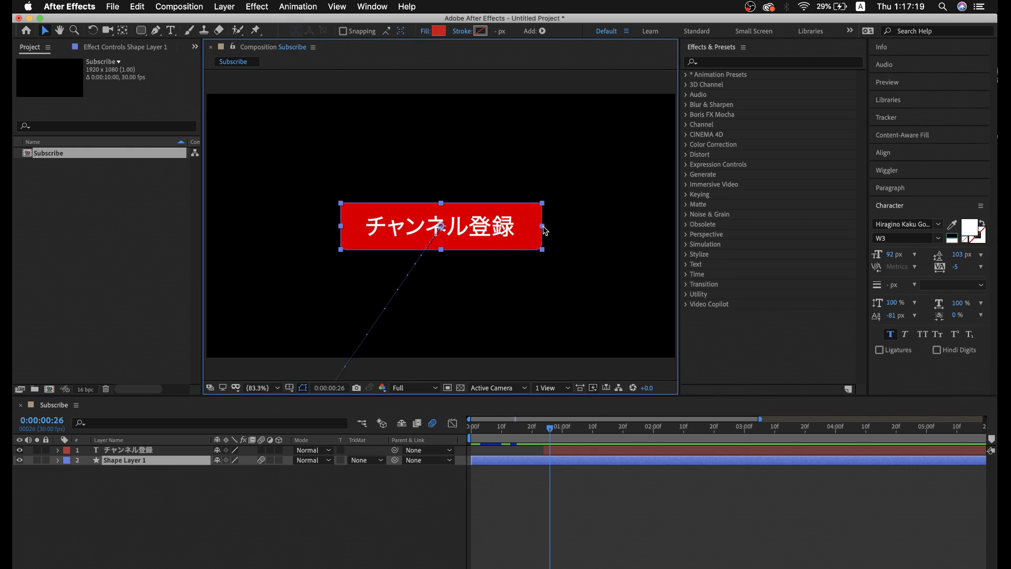
Widen the red rectangle slightly by its right edge, preview the animation, and bring up Finder.
{"action": "left_click_drag", "start_coordinate": [543, 230], "coordinate": [559, 228]}
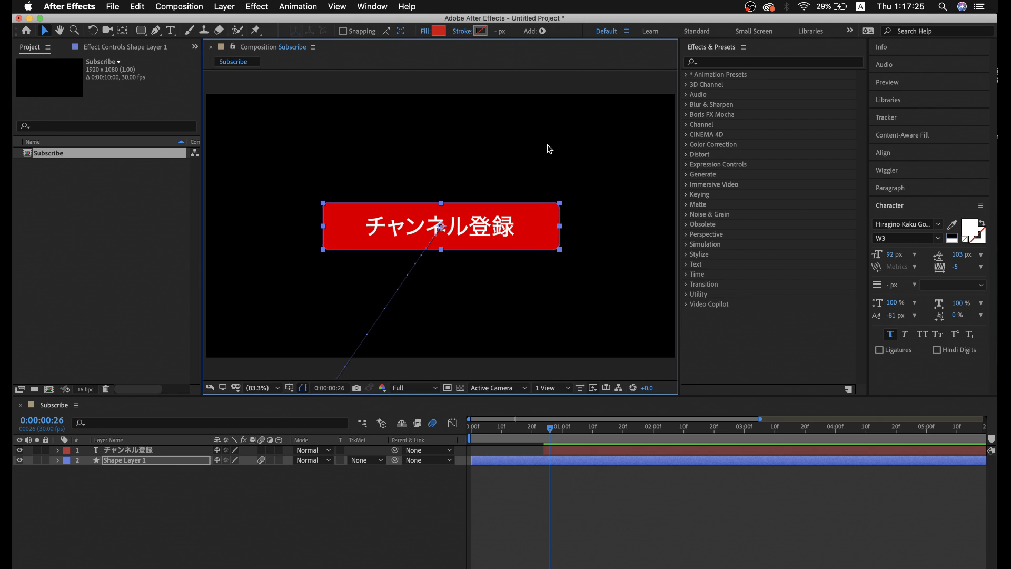
{"action": "left_click_drag", "start_coordinate": [560, 228], "coordinate": [553, 229]}
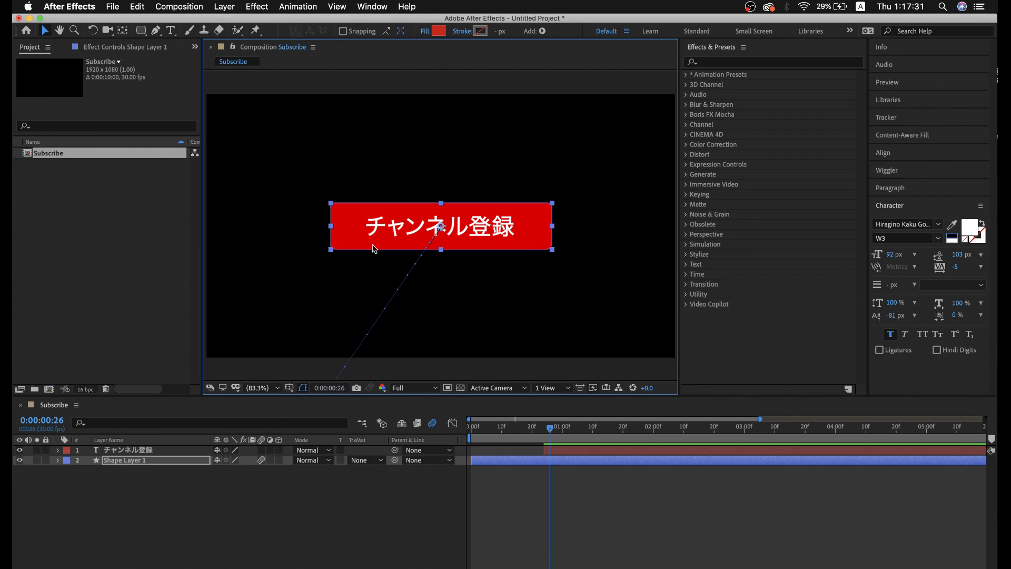
{"action": "left_click_drag", "start_coordinate": [546, 434], "coordinate": [445, 425]}
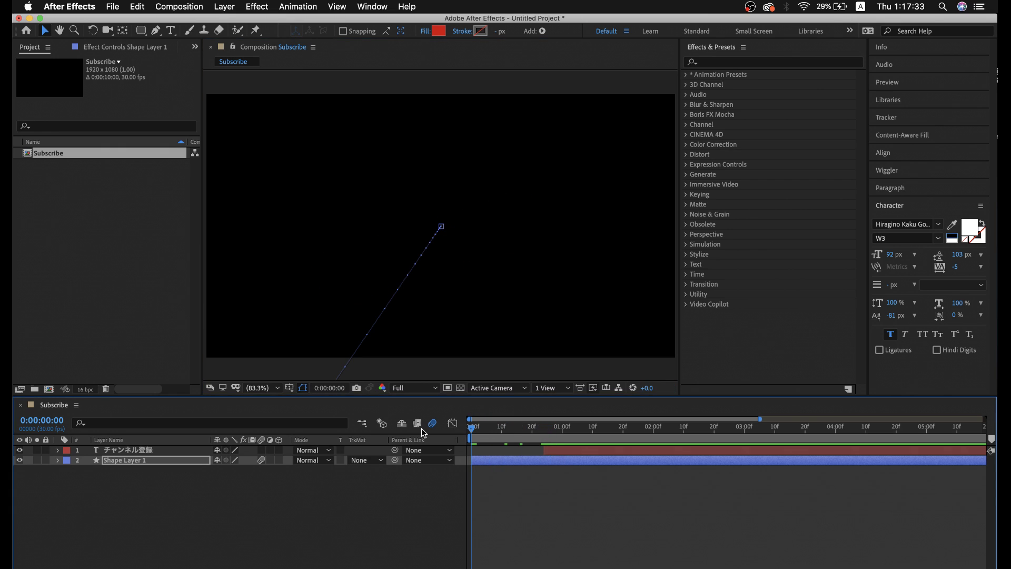
{"action": "key", "text": "space"}
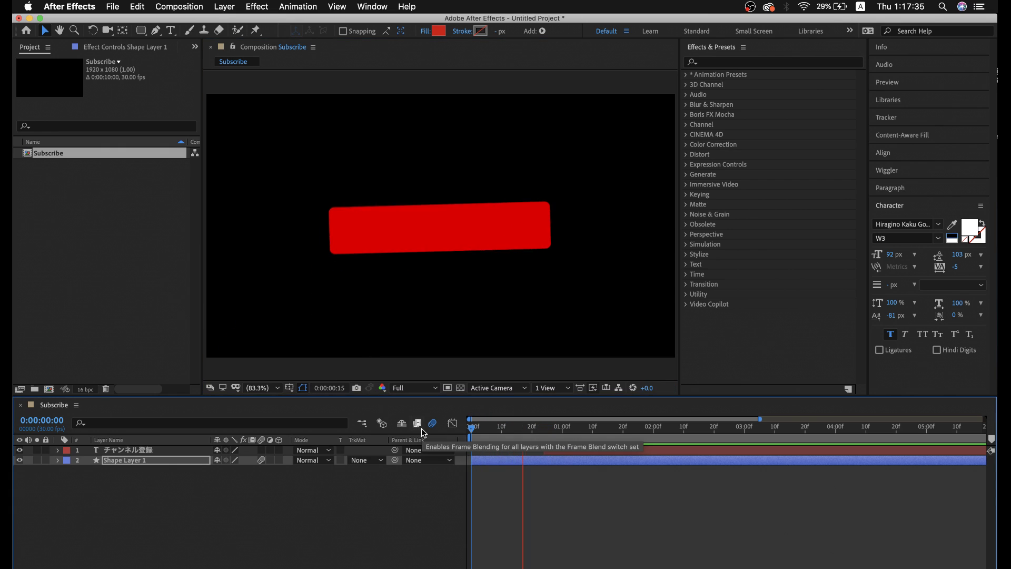
{"action": "key", "text": "space"}
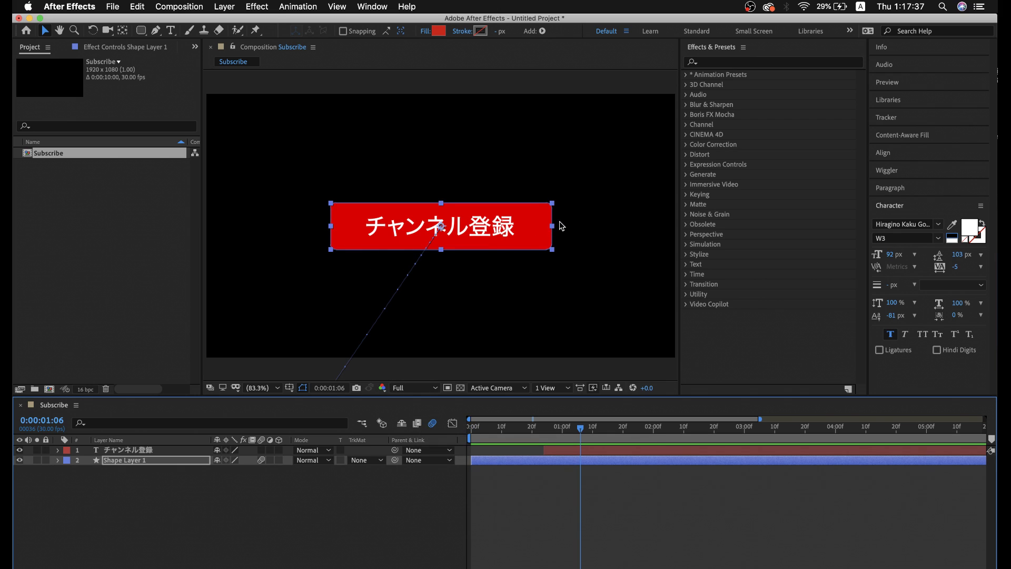
{"action": "left_click", "coordinate": [203, 528]}
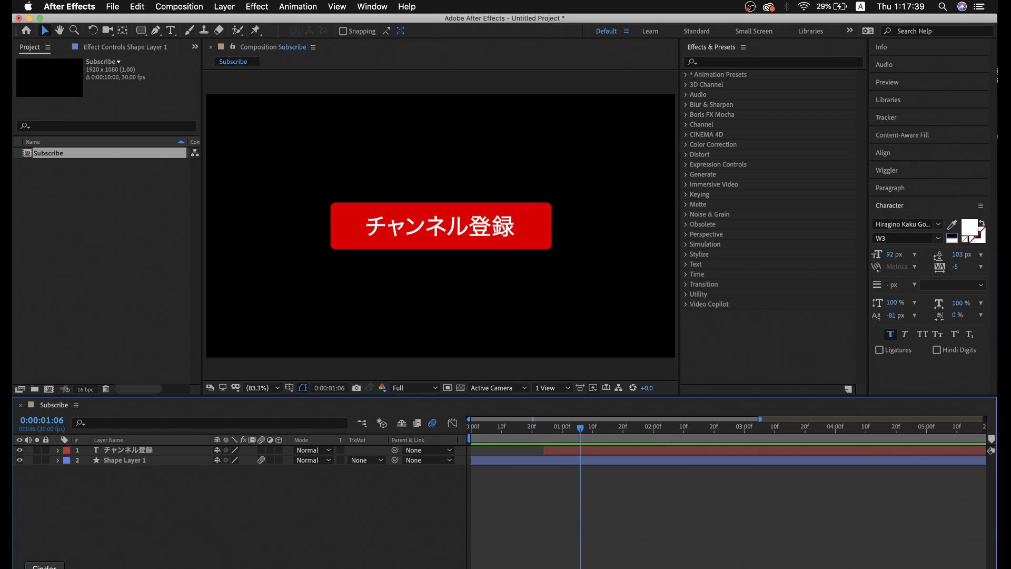
{"action": "left_click", "coordinate": [45, 566]}
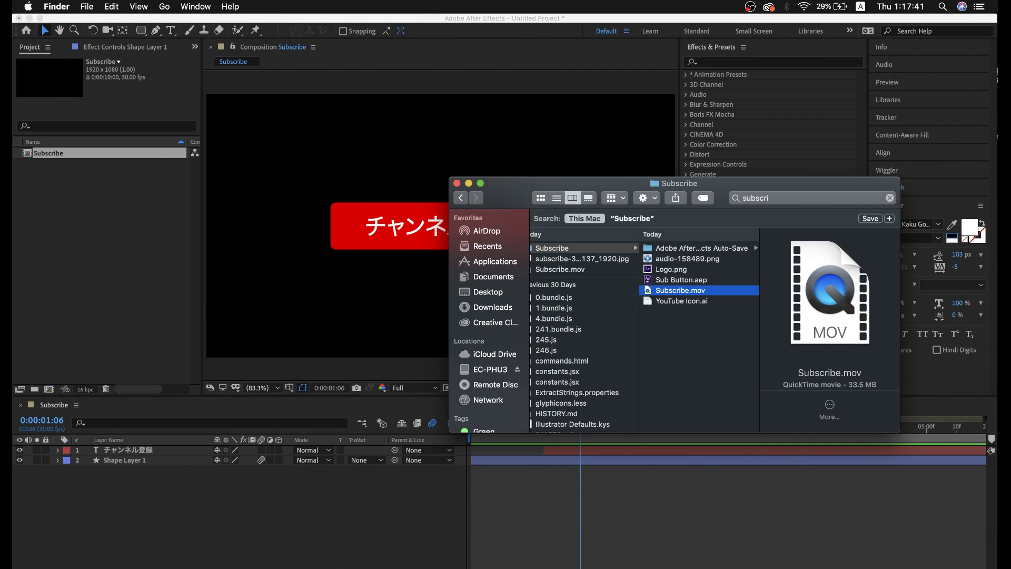
Switch to YouTube Icon.ai in Illustrator and zoom around the canvas to inspect the artwork.
{"action": "key", "text": "super+Tab"}
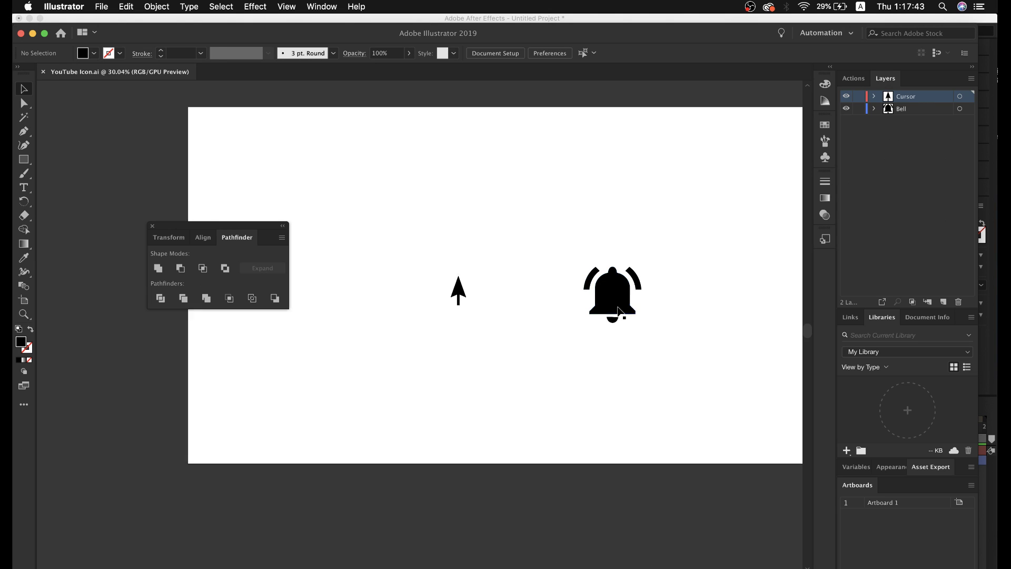
{"action": "scroll", "coordinate": [618, 310], "scroll_direction": "up", "scroll_amount": 3}
{"action": "scroll", "coordinate": [635, 297], "scroll_direction": "down", "scroll_amount": 2}
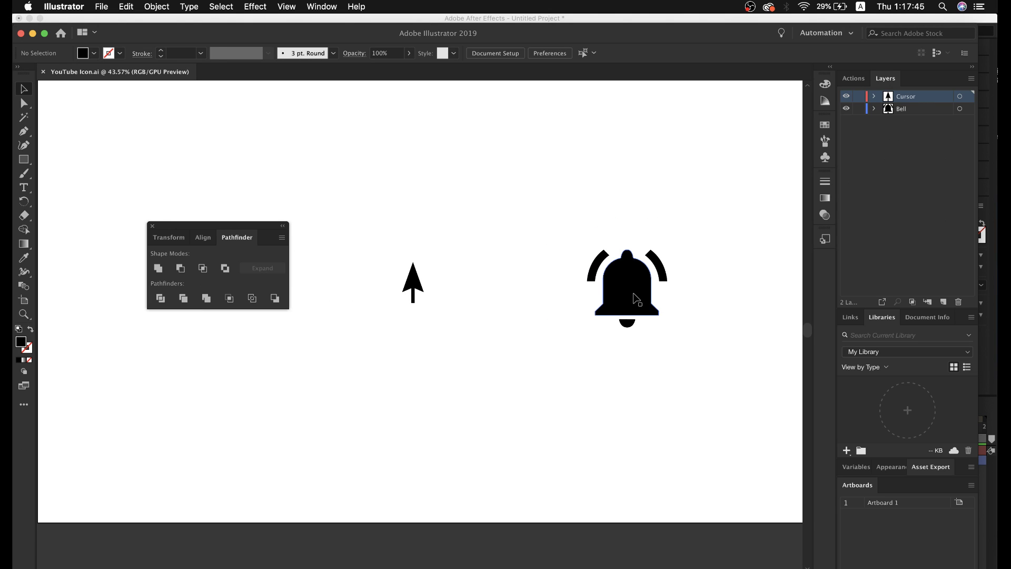
{"action": "scroll", "coordinate": [636, 298], "scroll_direction": "up", "scroll_amount": 5}
{"action": "scroll", "coordinate": [558, 302], "scroll_direction": "up", "scroll_amount": 1}
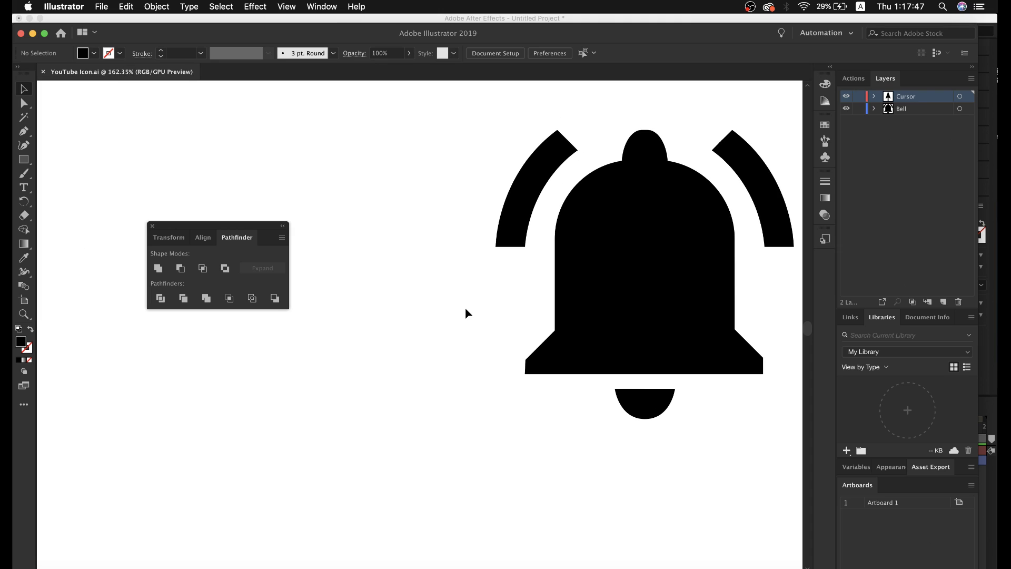
{"action": "scroll", "coordinate": [466, 313], "scroll_direction": "down", "scroll_amount": 3}
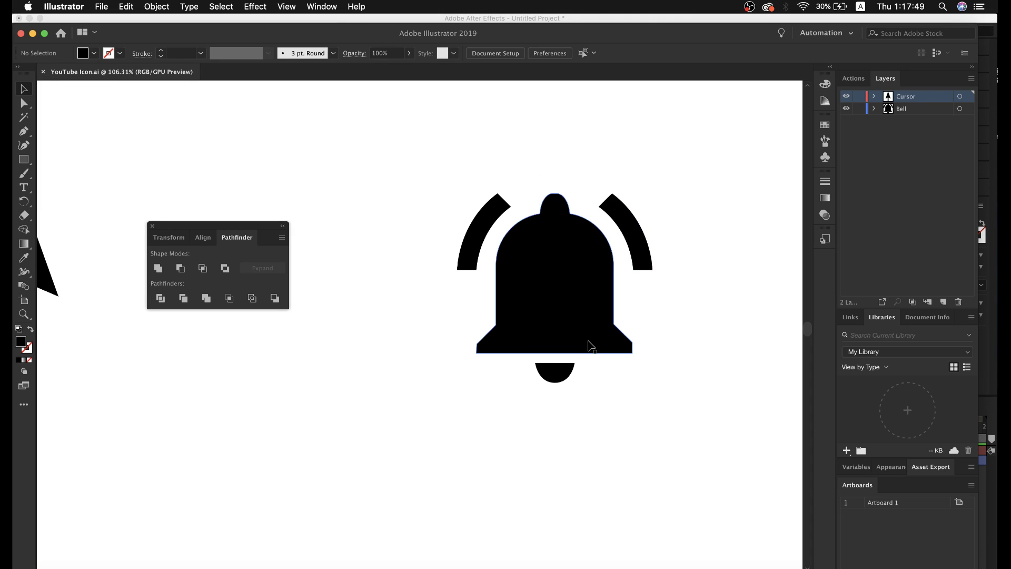
{"action": "scroll", "coordinate": [502, 327], "scroll_direction": "down", "scroll_amount": 2}
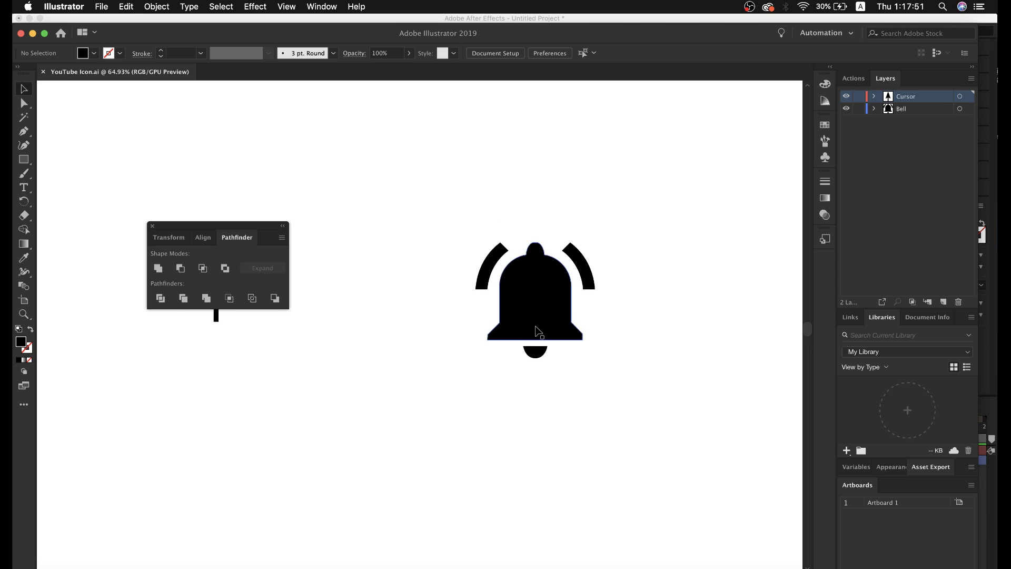
{"action": "scroll", "coordinate": [538, 332], "scroll_direction": "left", "scroll_amount": 5}
{"action": "scroll", "coordinate": [447, 300], "scroll_direction": "up", "scroll_amount": 1}
{"action": "scroll", "coordinate": [478, 275], "scroll_direction": "up", "scroll_amount": 2}
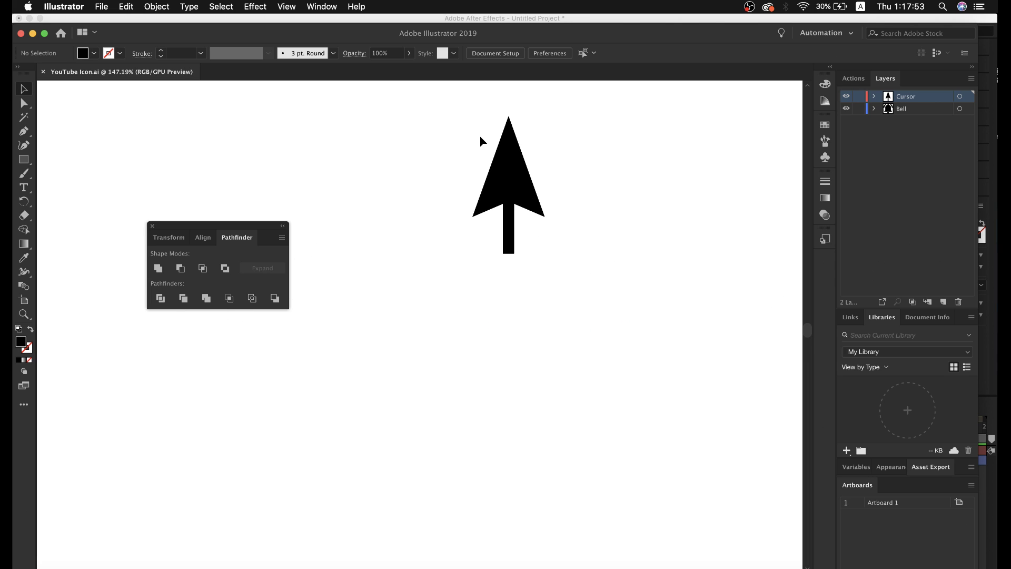
{"action": "scroll", "coordinate": [480, 140], "scroll_direction": "up", "scroll_amount": 2}
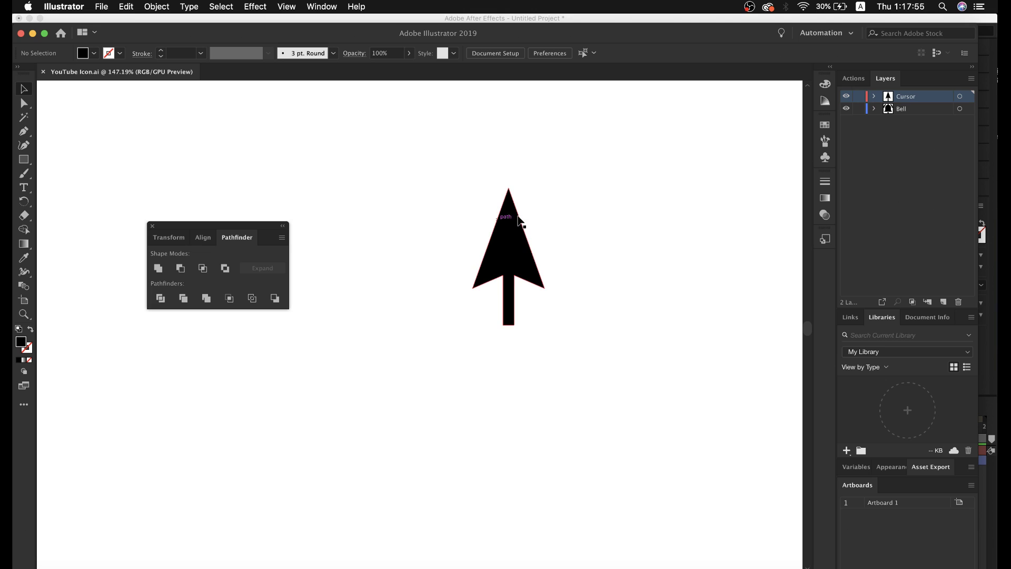
{"action": "scroll", "coordinate": [513, 245], "scroll_direction": "down", "scroll_amount": 2}
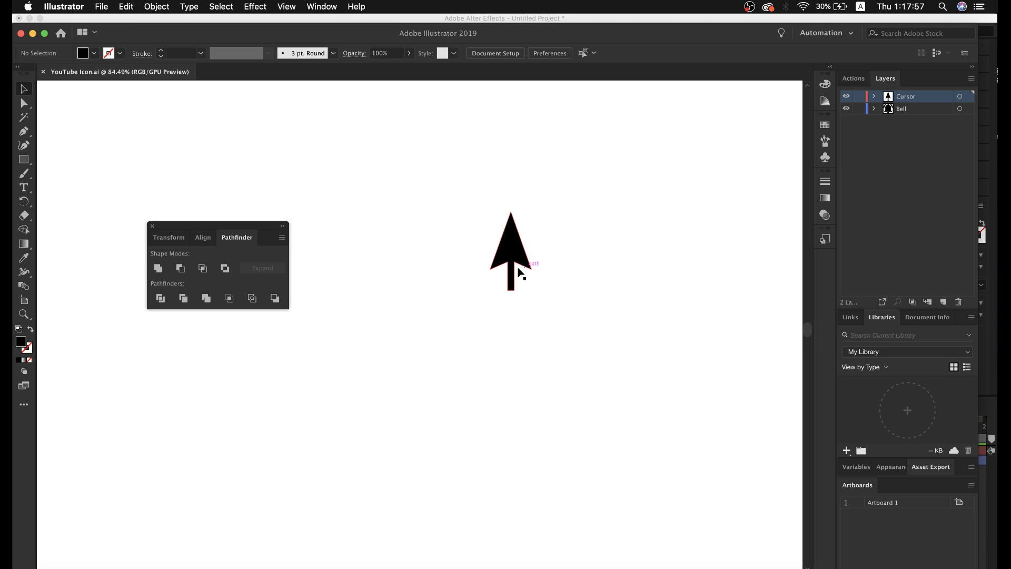
{"action": "scroll", "coordinate": [519, 266], "scroll_direction": "up", "scroll_amount": 2}
{"action": "scroll", "coordinate": [521, 258], "scroll_direction": "up", "scroll_amount": 2}
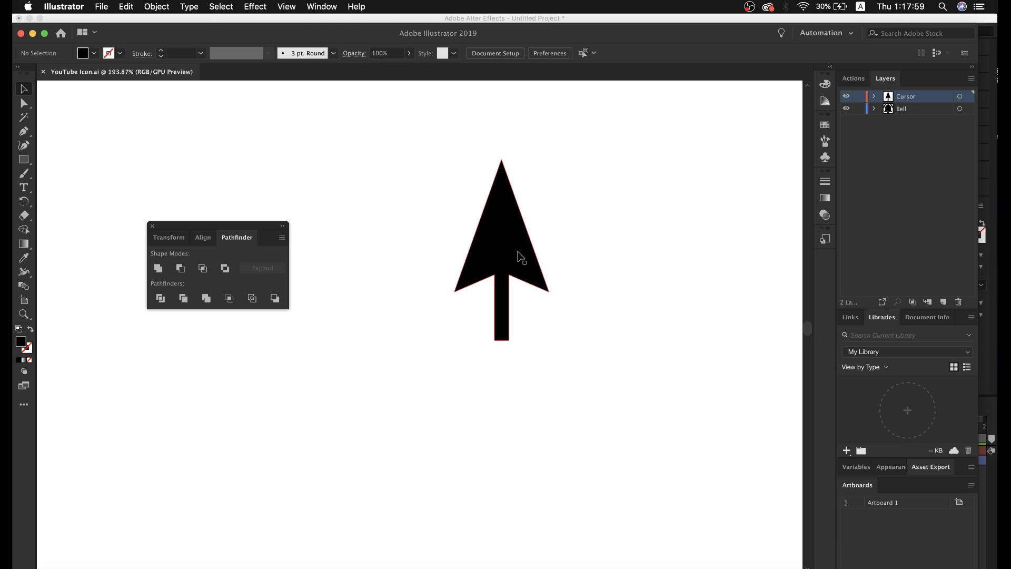
{"action": "scroll", "coordinate": [521, 258], "scroll_direction": "down", "scroll_amount": 1}
{"action": "scroll", "coordinate": [569, 226], "scroll_direction": "down", "scroll_amount": 1}
{"action": "scroll", "coordinate": [474, 251], "scroll_direction": "down", "scroll_amount": 1}
{"action": "scroll", "coordinate": [512, 272], "scroll_direction": "down", "scroll_amount": 2}
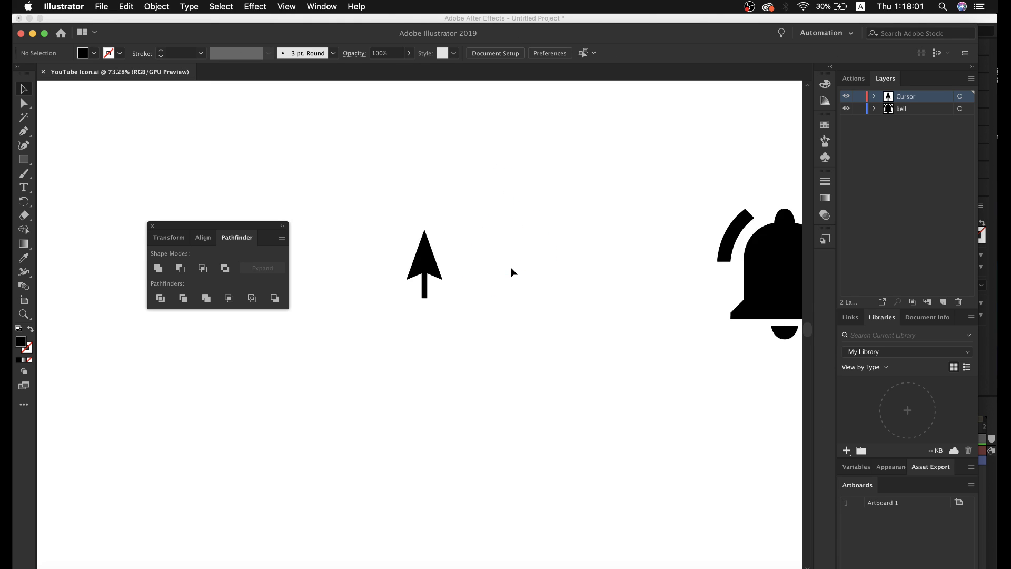
{"action": "scroll", "coordinate": [512, 272], "scroll_direction": "down", "scroll_amount": 2}
Select the bell artwork and then the cursor arrow shape.
{"action": "left_click", "coordinate": [643, 264]}
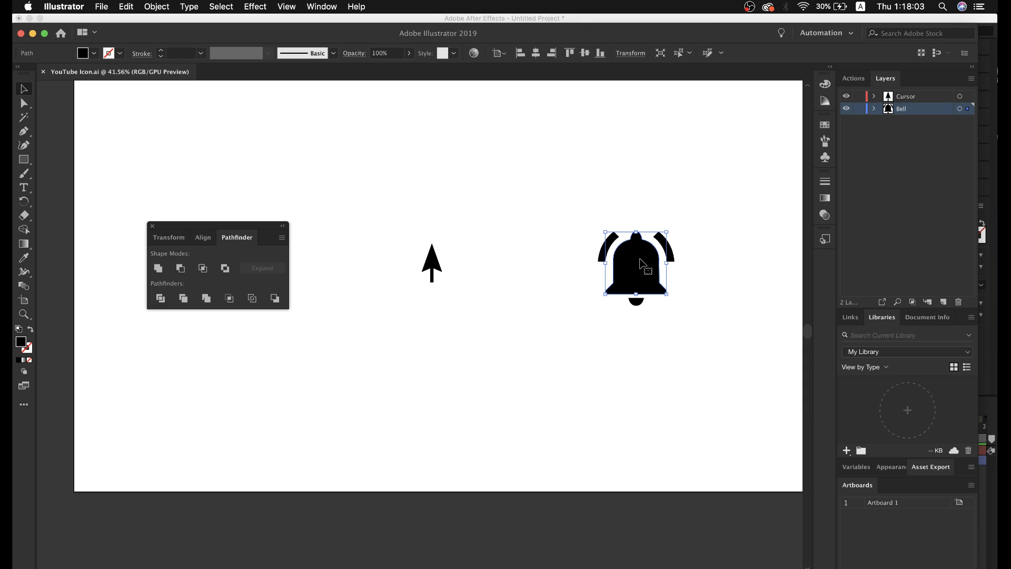
{"action": "left_click", "coordinate": [429, 278]}
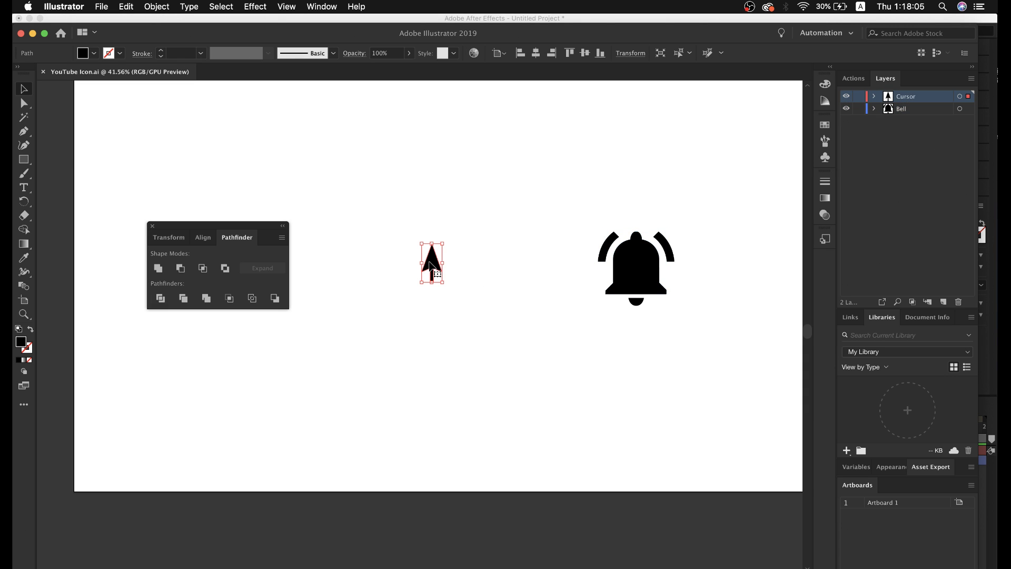
{"action": "scroll", "coordinate": [620, 305], "scroll_direction": "up", "scroll_amount": 5}
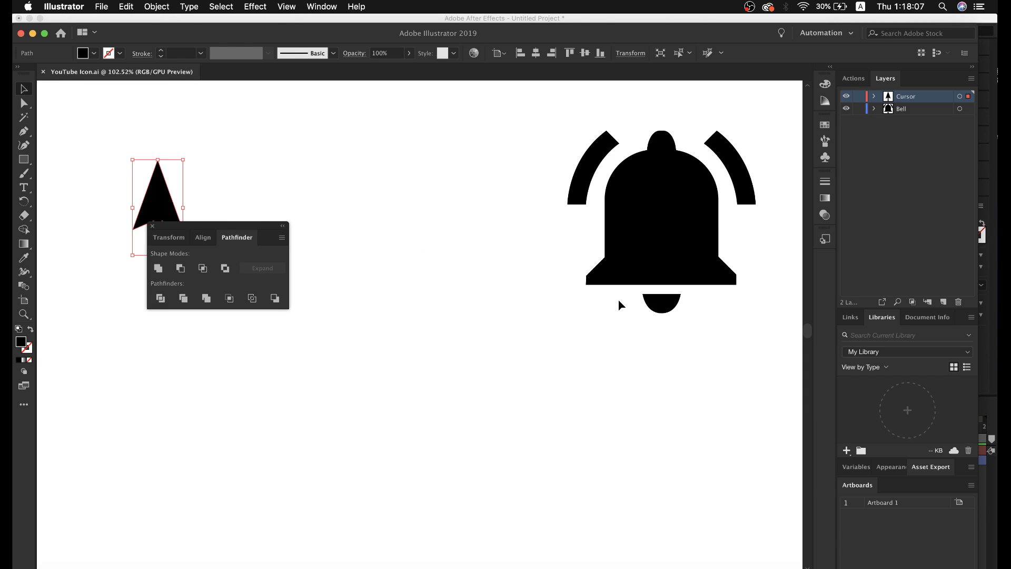
Drag audio-158489.png from the Subscribe folder in Finder into the After Effects Project panel.
{"action": "left_click", "coordinate": [626, 567]}
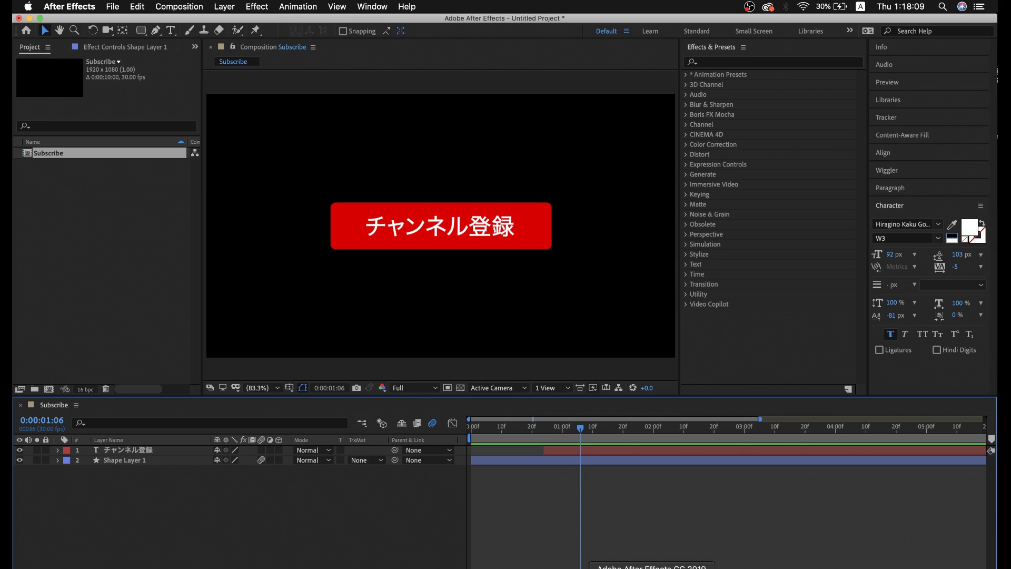
{"action": "left_click", "coordinate": [45, 567]}
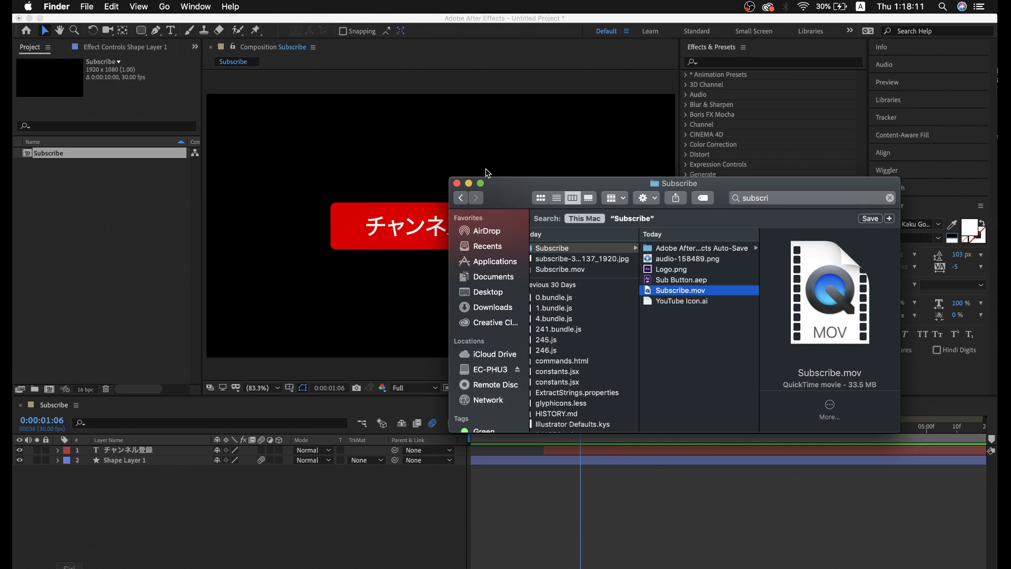
{"action": "left_click", "coordinate": [677, 259]}
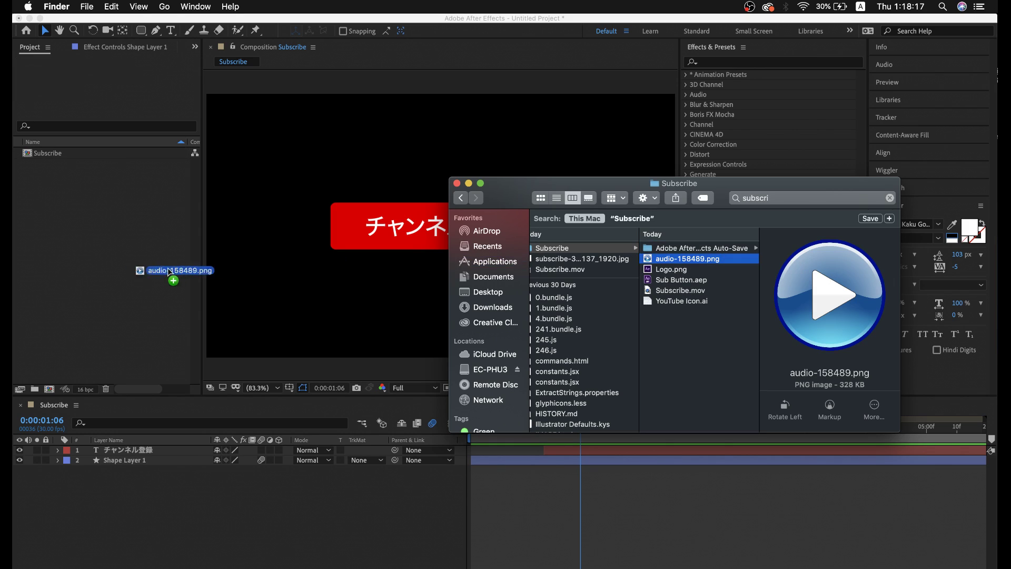
{"action": "left_click_drag", "start_coordinate": [686, 259], "coordinate": [135, 266]}
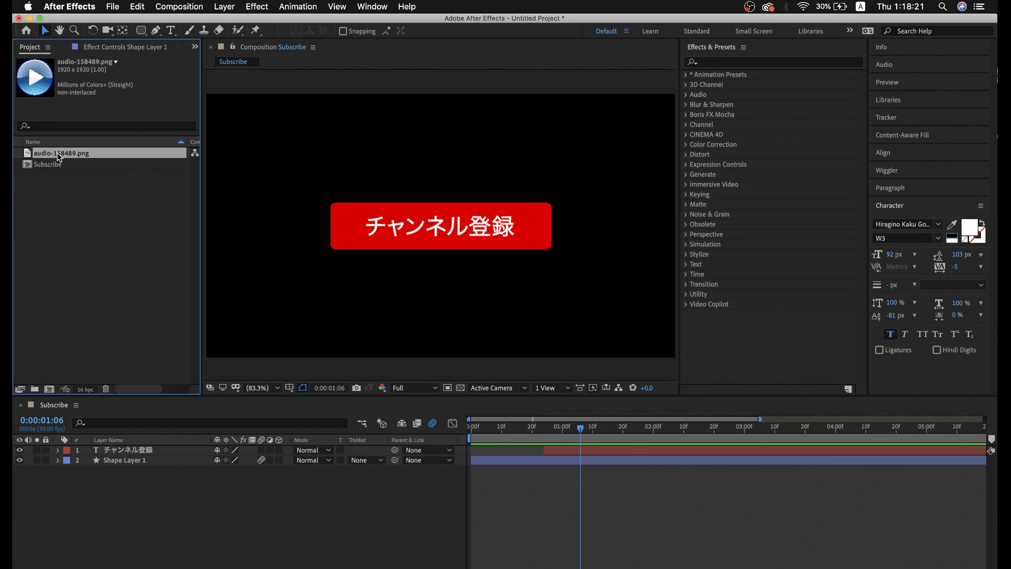
Create a composition from audio-158489.png, rename it Logo, and close its timeline tab.
{"action": "left_click_drag", "start_coordinate": [59, 157], "coordinate": [52, 393]}
{"action": "left_click_drag", "start_coordinate": [52, 393], "coordinate": [52, 392]}
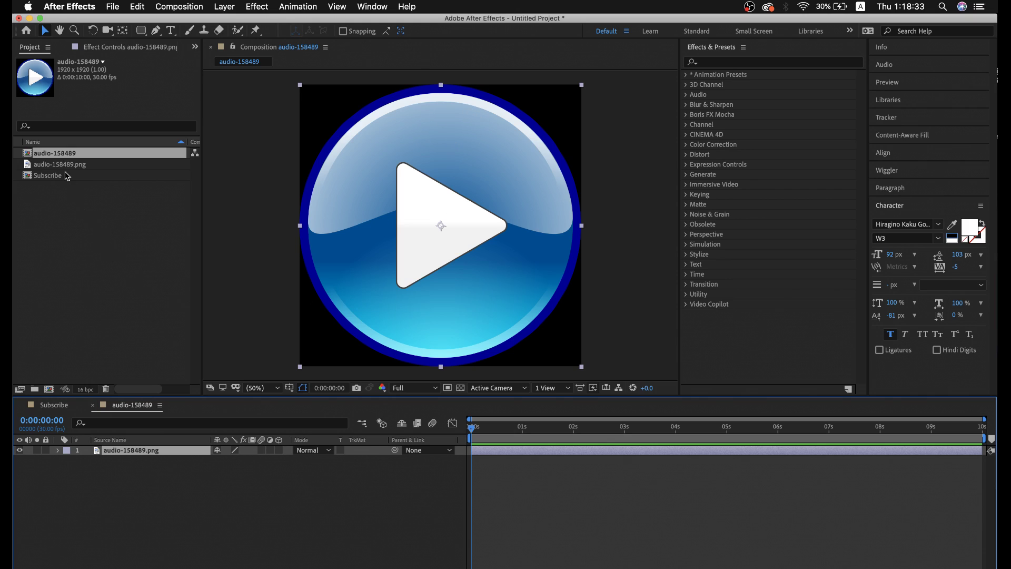
{"action": "left_click", "coordinate": [53, 156]}
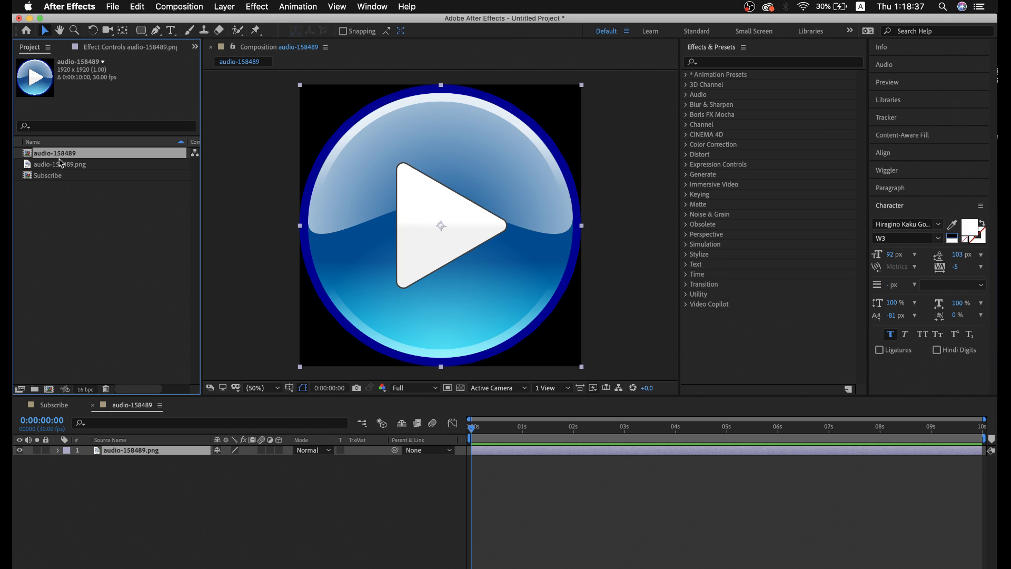
{"action": "key", "text": "Return"}
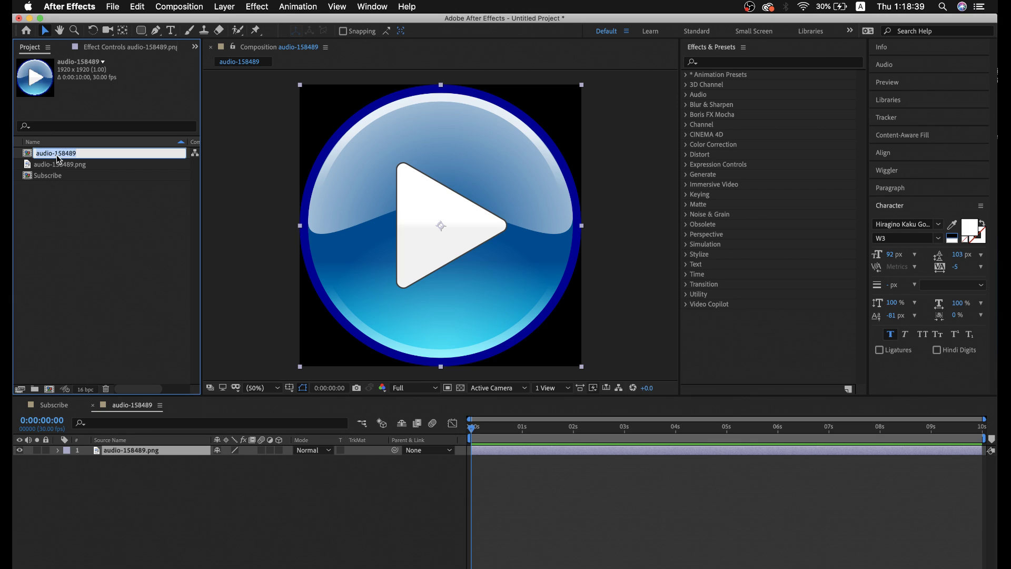
{"action": "type", "text": "Logo"}
{"action": "key", "text": "Return"}
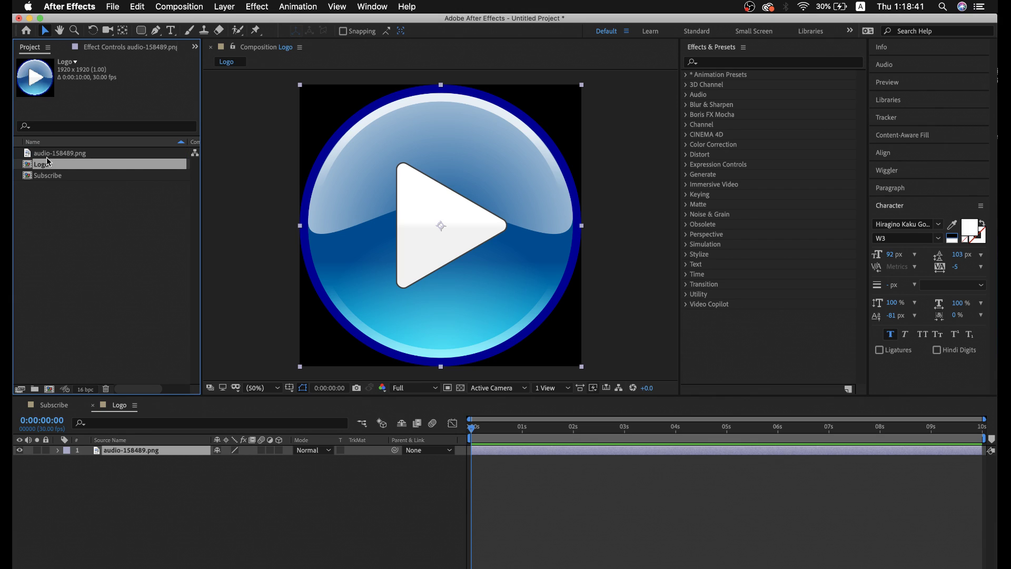
{"action": "left_click", "coordinate": [93, 404]}
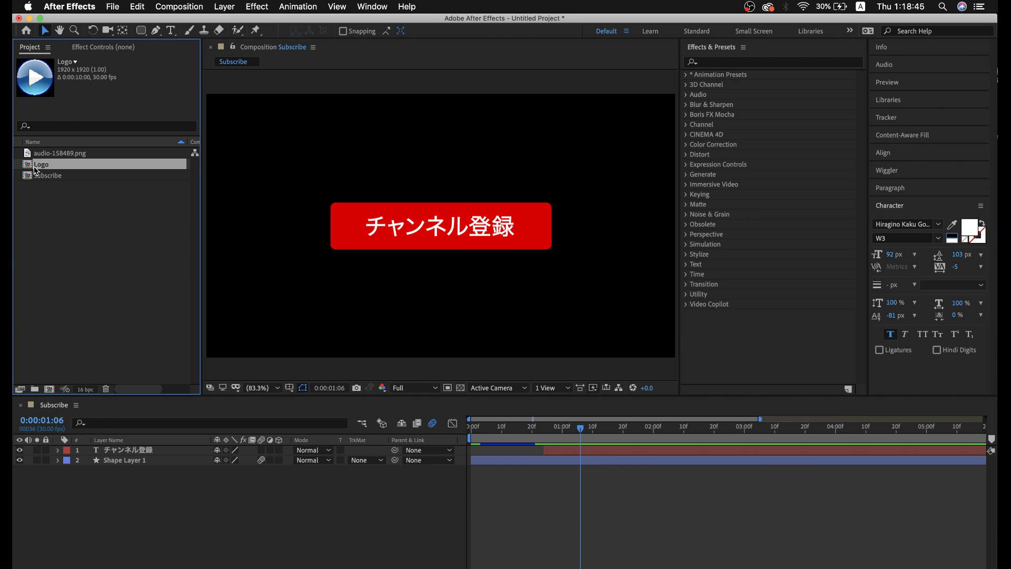
Add Logo as the top layer of Subscribe and scale it down to 7%.
{"action": "left_click_drag", "start_coordinate": [36, 169], "coordinate": [118, 452]}
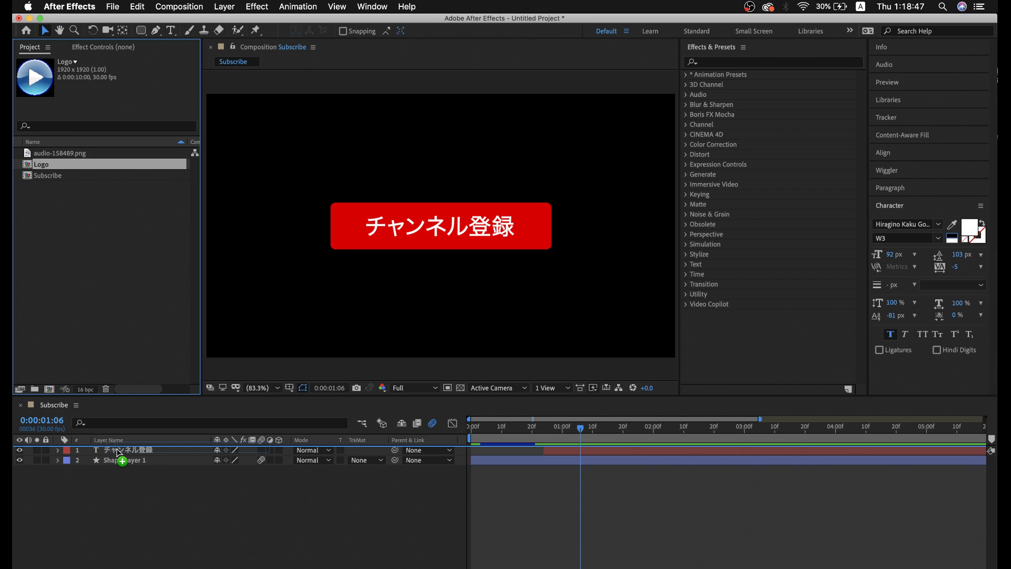
{"action": "left_click_drag", "start_coordinate": [118, 452], "coordinate": [118, 453]}
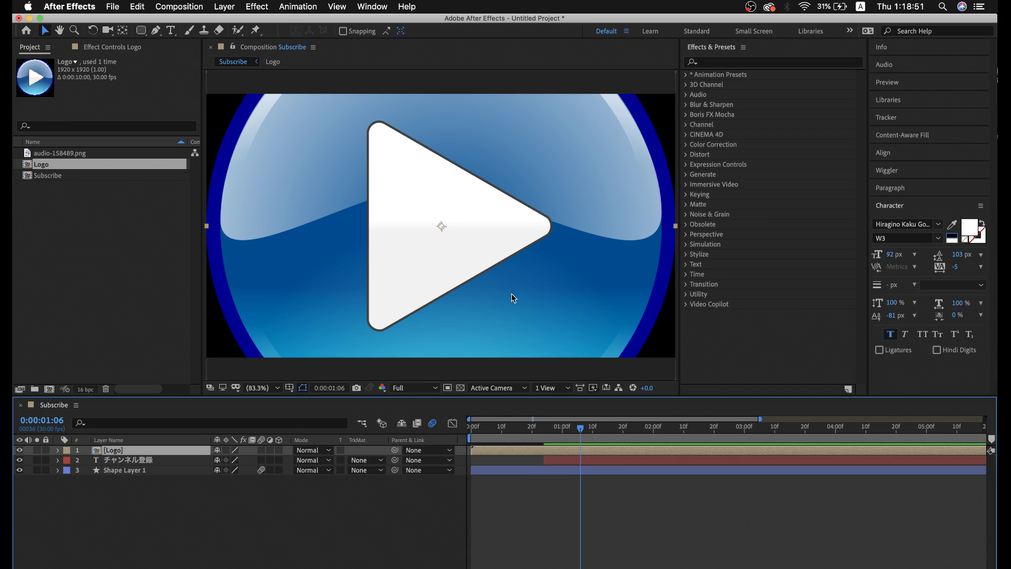
{"action": "mouse_move", "coordinate": [555, 429]}
{"action": "left_mouse_down"}
{"action": "mouse_move", "coordinate": [542, 429]}
{"action": "mouse_move", "coordinate": [535, 450]}
{"action": "left_mouse_up"}
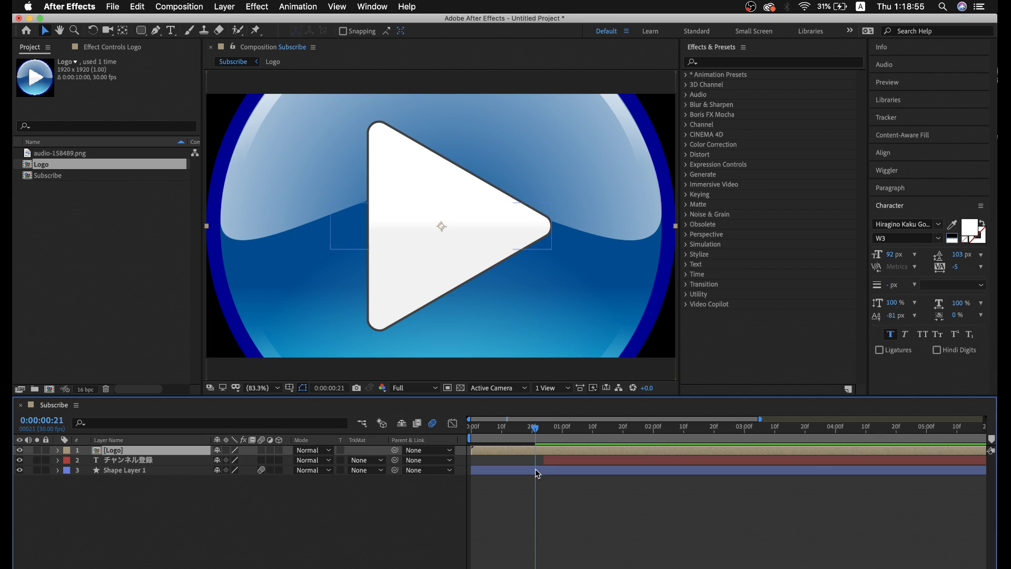
{"action": "key", "text": "s"}
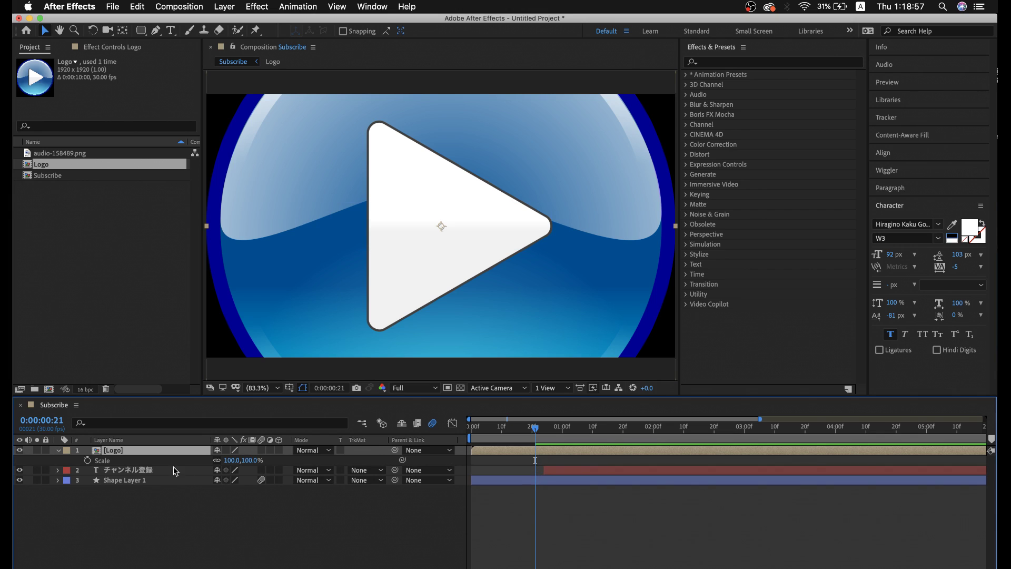
{"action": "left_click", "coordinate": [233, 460]}
{"action": "type", "text": "68"}
{"action": "key", "text": "Return"}
{"action": "left_click_drag", "start_coordinate": [216, 460], "coordinate": [182, 460]}
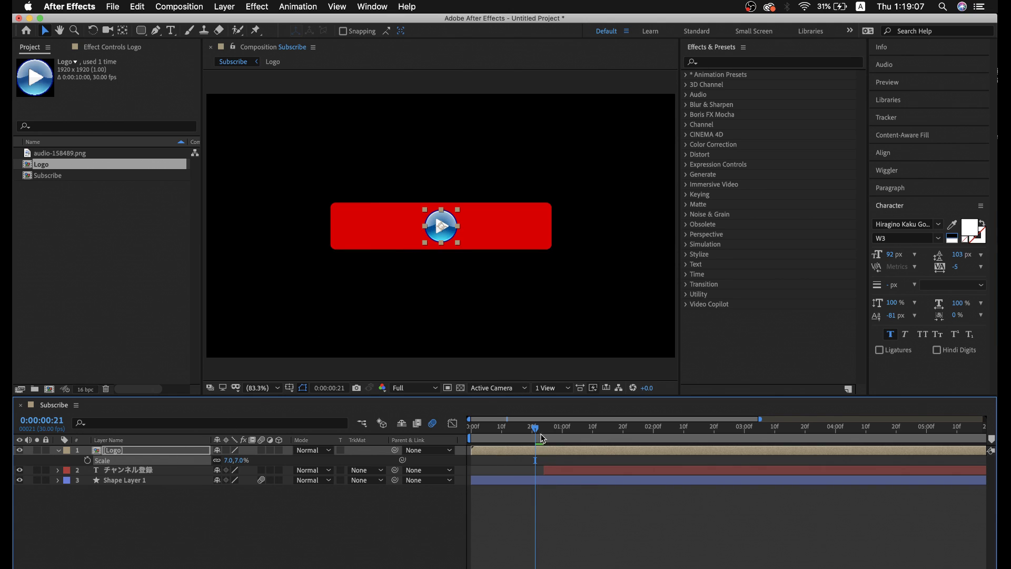
Move the Logo layer to Position X 1326, at the red bar's right end.
{"action": "mouse_move", "coordinate": [535, 431]}
{"action": "left_mouse_down"}
{"action": "mouse_move", "coordinate": [522, 431]}
{"action": "mouse_move", "coordinate": [534, 431]}
{"action": "left_mouse_up"}
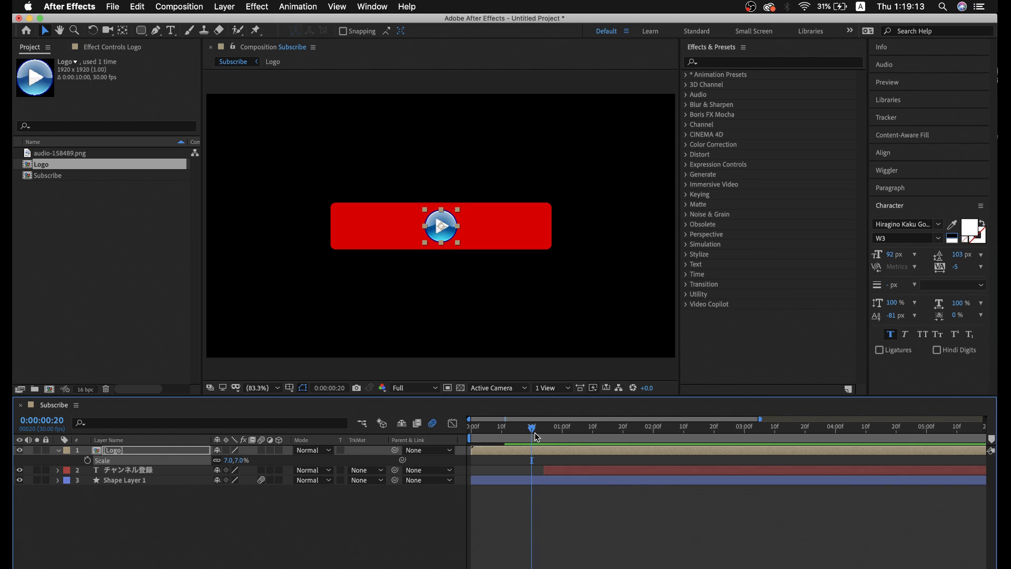
{"action": "left_click", "coordinate": [538, 449]}
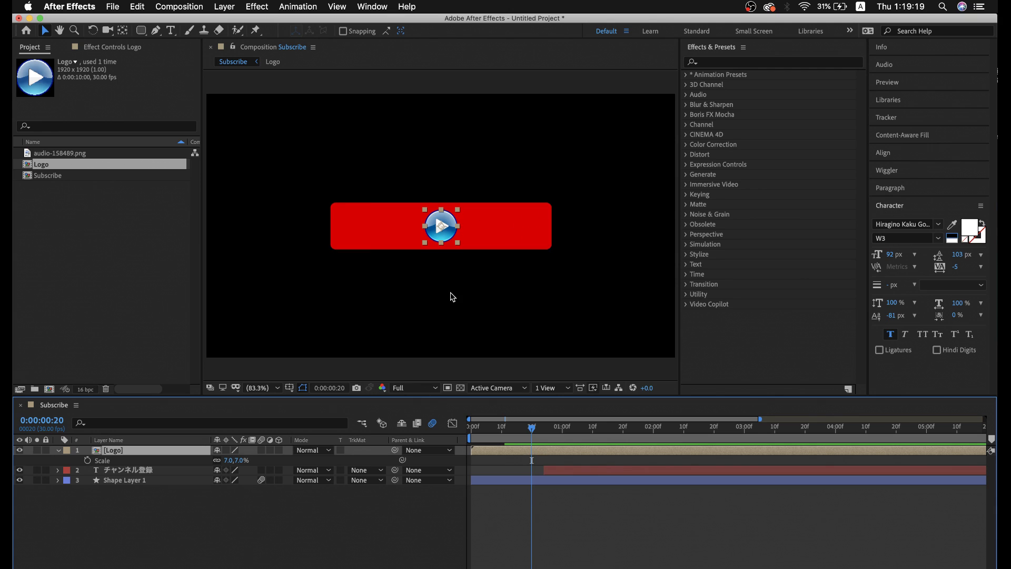
{"action": "key", "text": "p"}
{"action": "left_click_drag", "start_coordinate": [218, 462], "coordinate": [420, 448]}
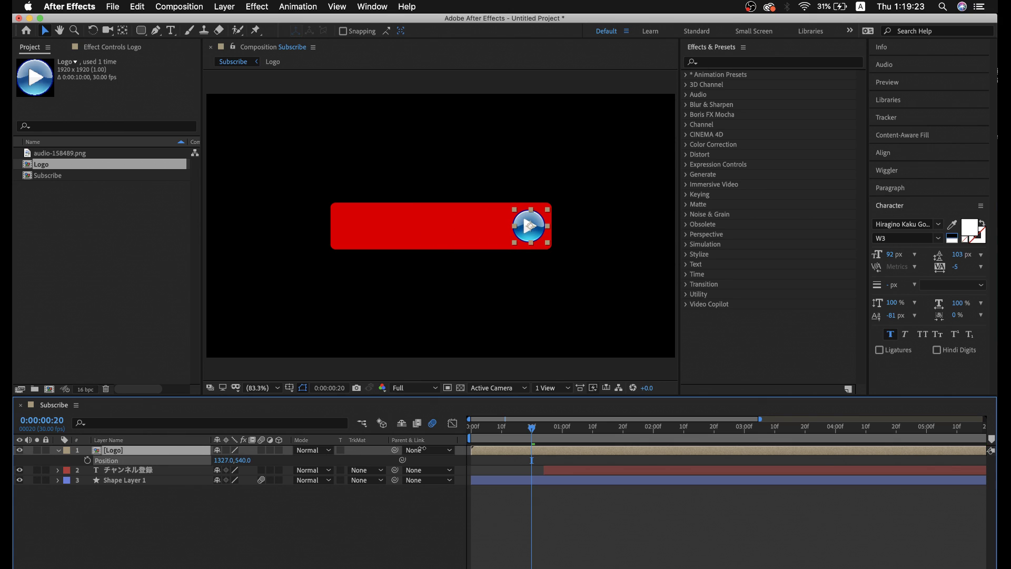
{"action": "key", "text": "Return"}
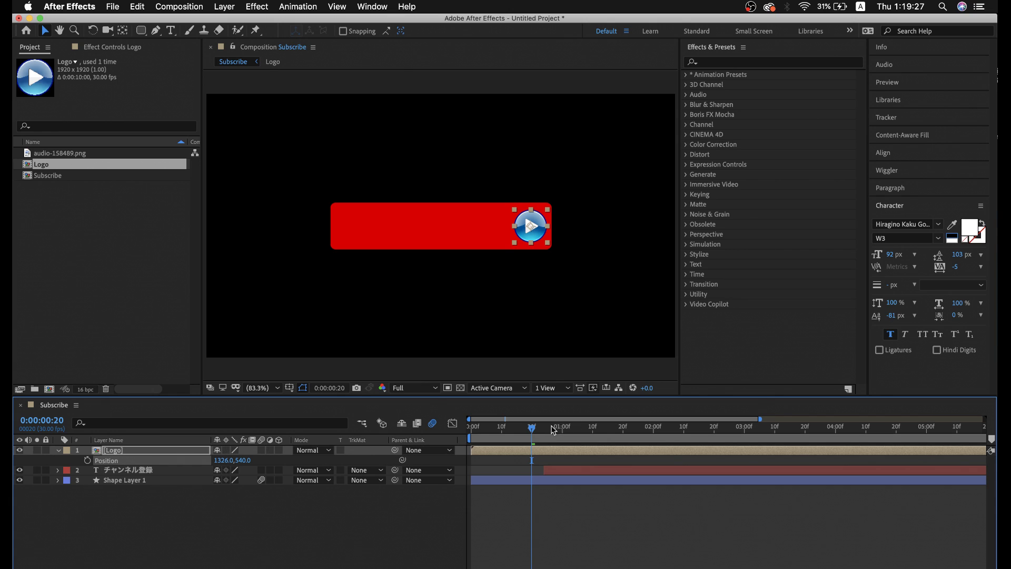
{"action": "left_click_drag", "start_coordinate": [531, 427], "coordinate": [535, 442]}
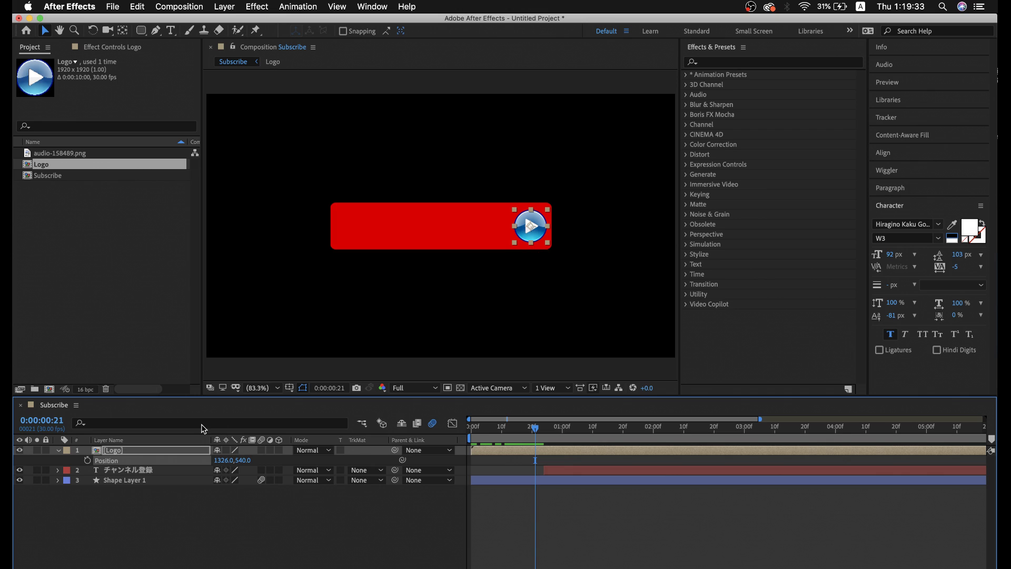
{"action": "left_click", "coordinate": [157, 451]}
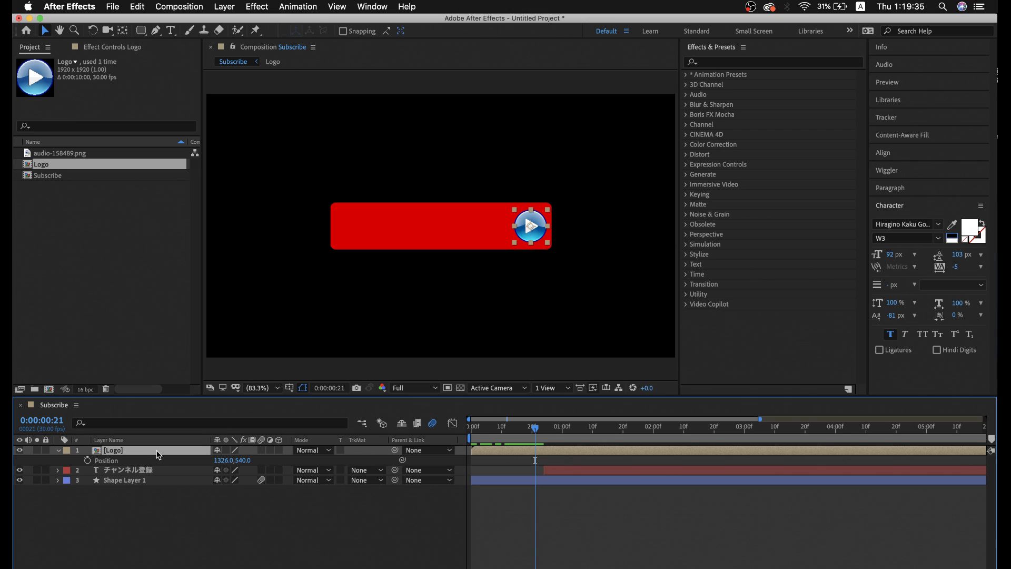
Add a Scale keyframe for the logo and move it to 0:00:01:00.
{"action": "key", "text": "s"}
{"action": "left_click", "coordinate": [88, 461]}
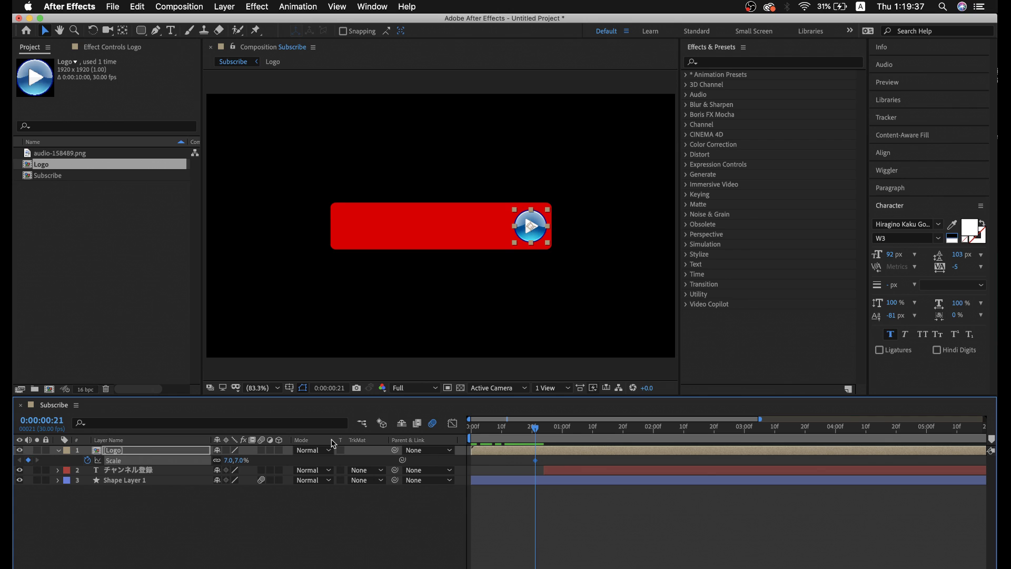
{"action": "left_click", "coordinate": [541, 461]}
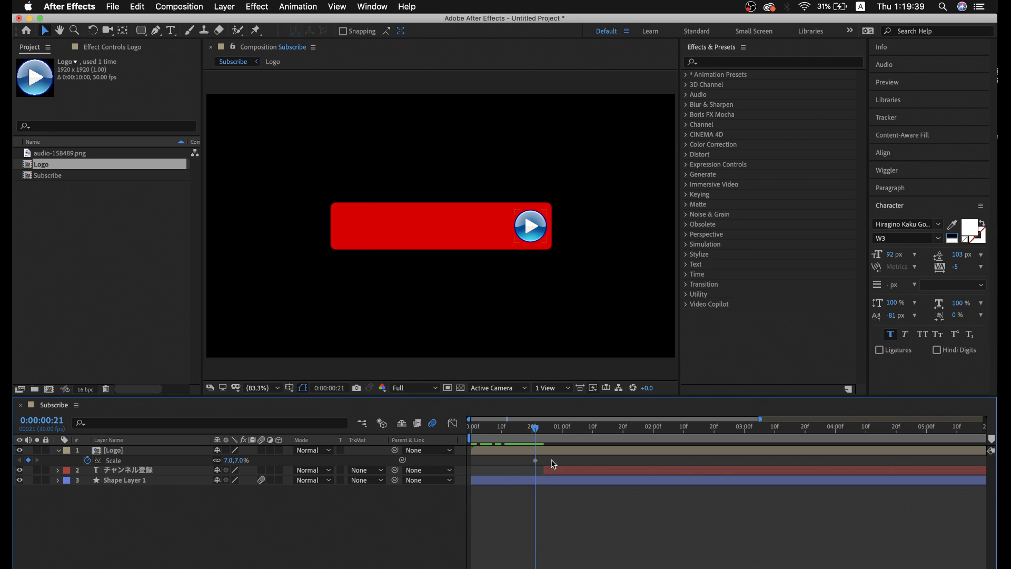
{"action": "left_click_drag", "start_coordinate": [535, 459], "coordinate": [560, 464]}
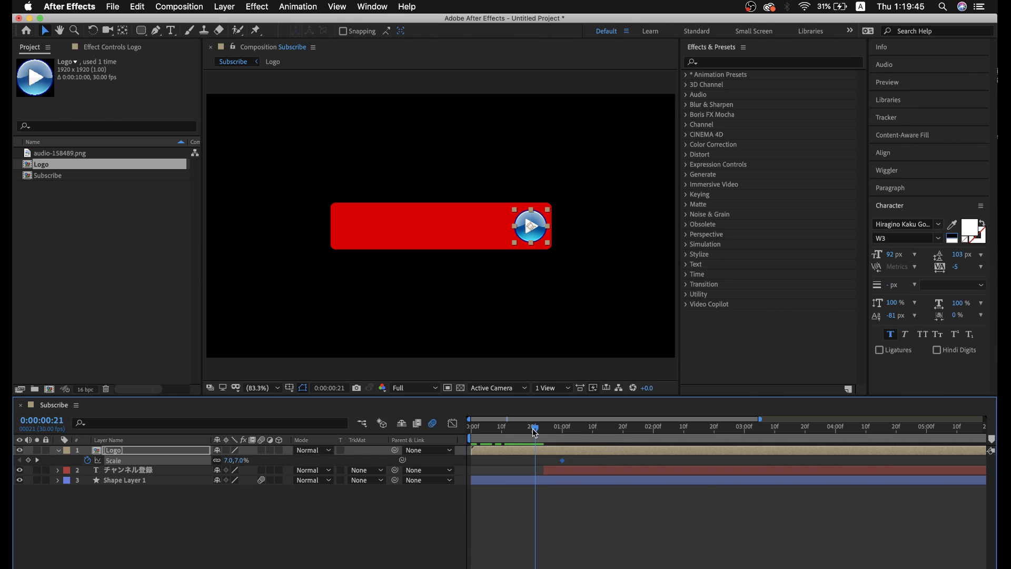
Set the logo's Scale to 0% at 0:00:00:20 and preview the pop-in.
{"action": "left_click", "coordinate": [531, 430]}
{"action": "left_click", "coordinate": [230, 460]}
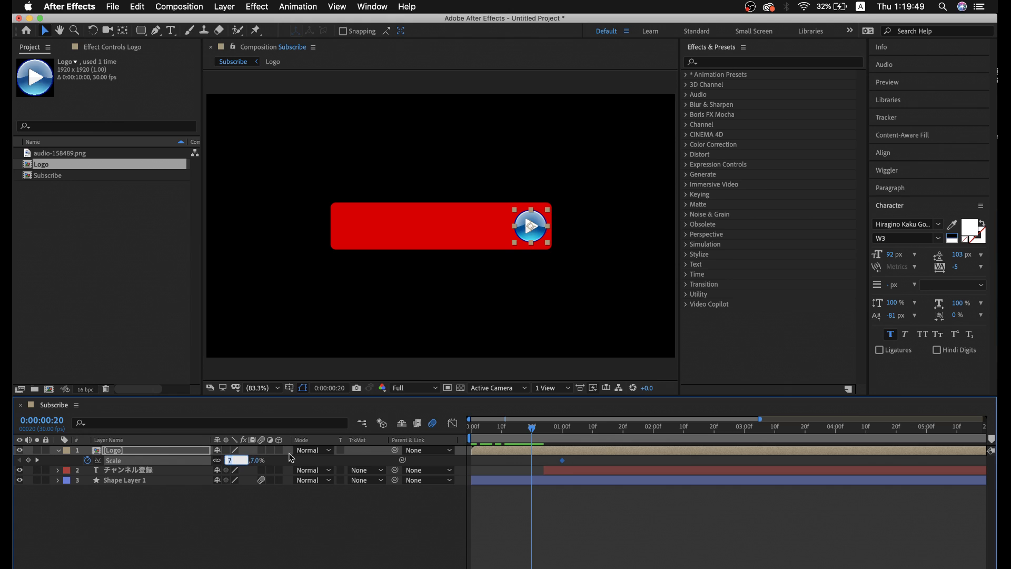
{"action": "type", "text": "0"}
{"action": "key", "text": "Return"}
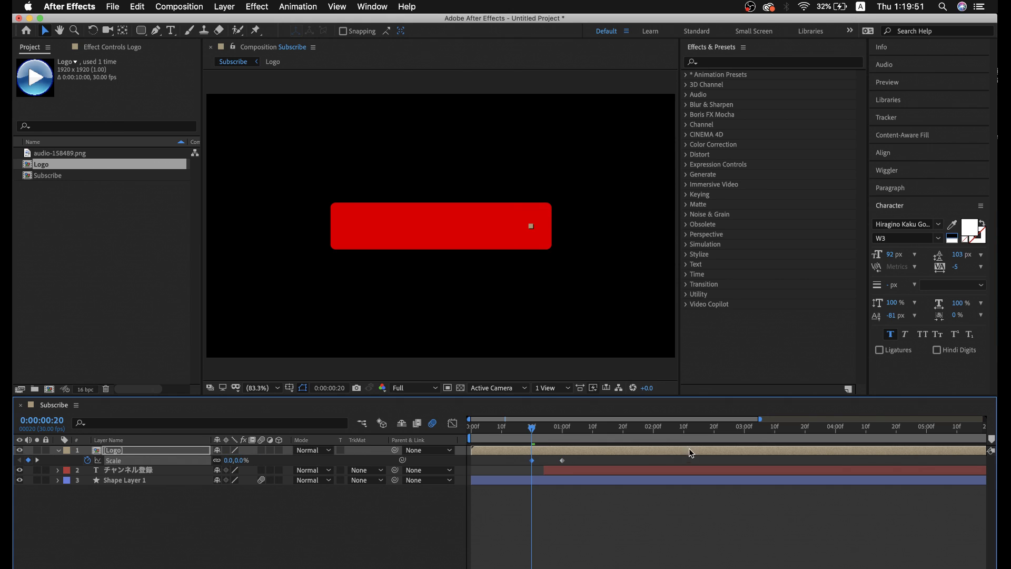
{"action": "left_click_drag", "start_coordinate": [535, 430], "coordinate": [531, 434]}
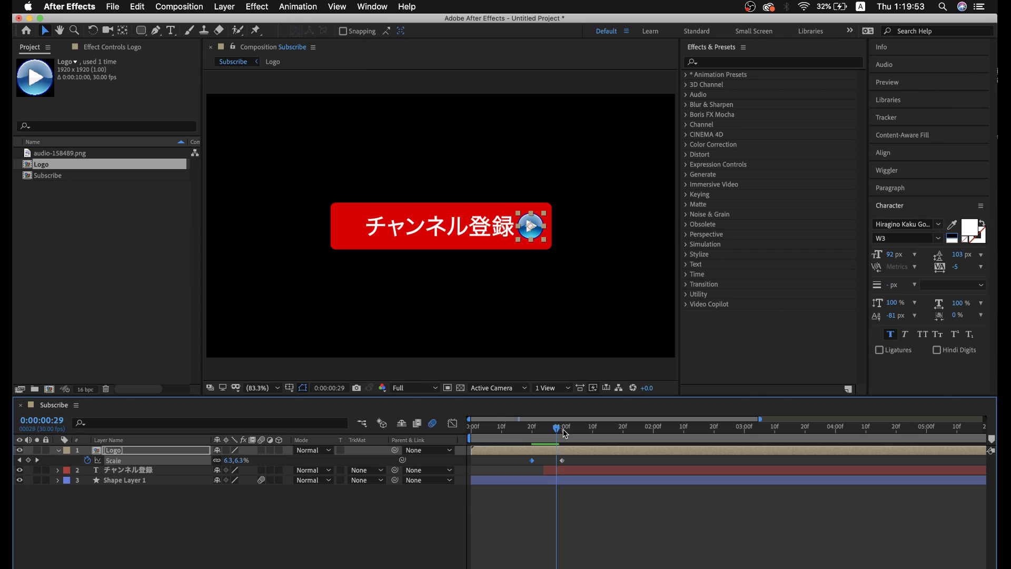
{"action": "key", "text": "space"}
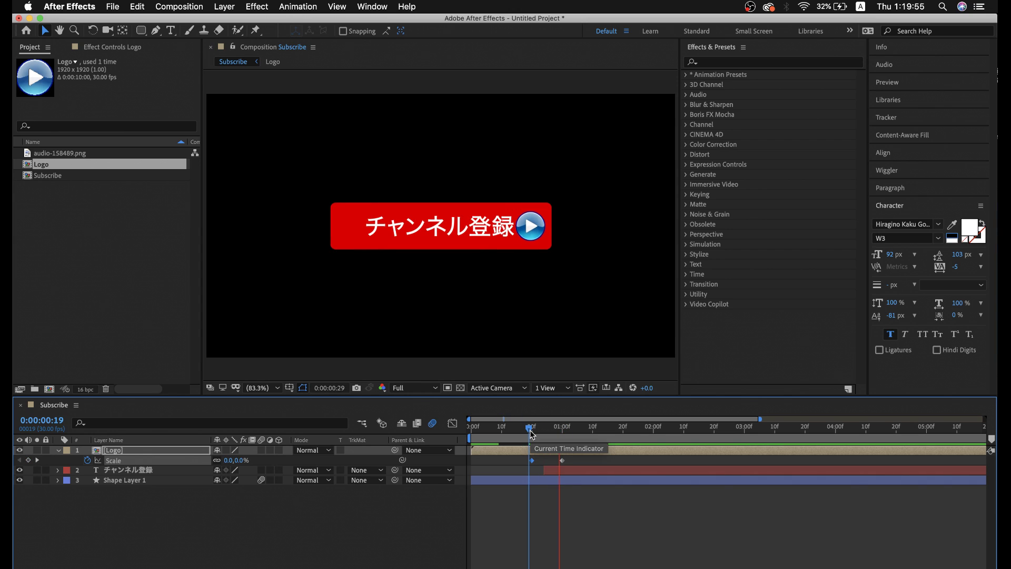
{"action": "left_click", "coordinate": [526, 429]}
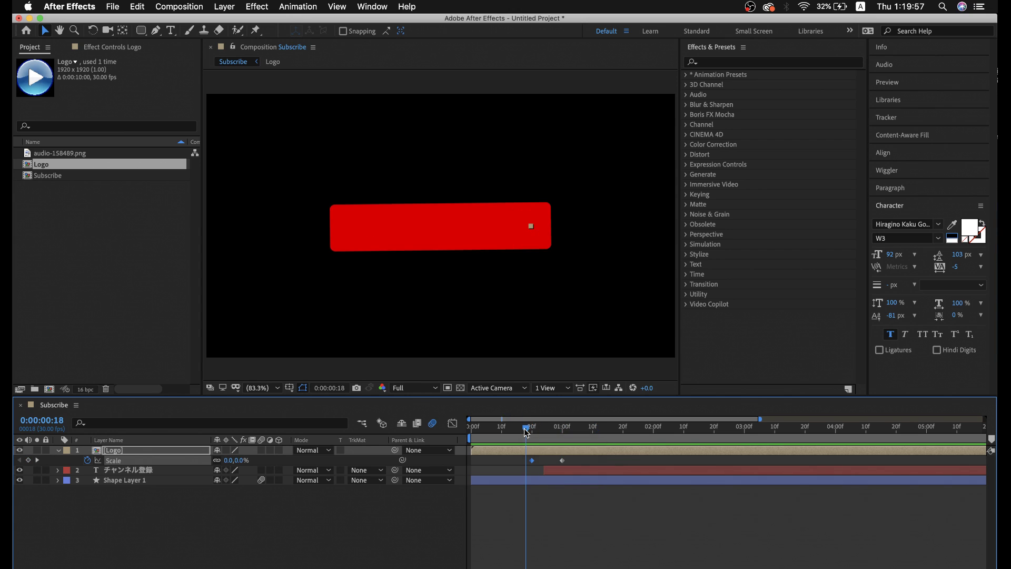
{"action": "left_click_drag", "start_coordinate": [525, 431], "coordinate": [557, 438]}
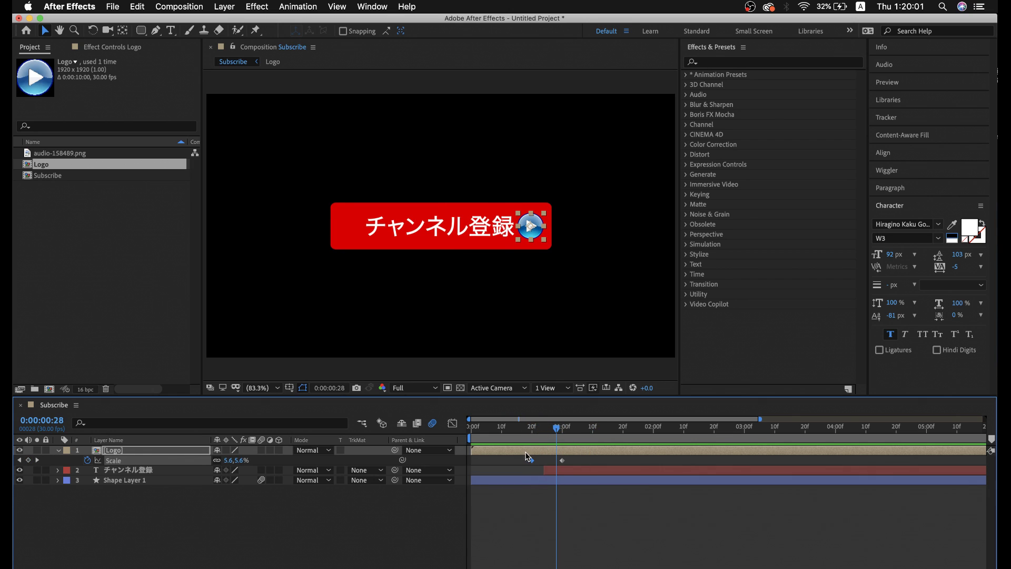
Apply Easy Ease to both Scale keyframes with F9.
{"action": "left_click_drag", "start_coordinate": [522, 463], "coordinate": [567, 463]}
{"action": "mouse_move", "coordinate": [560, 460]}
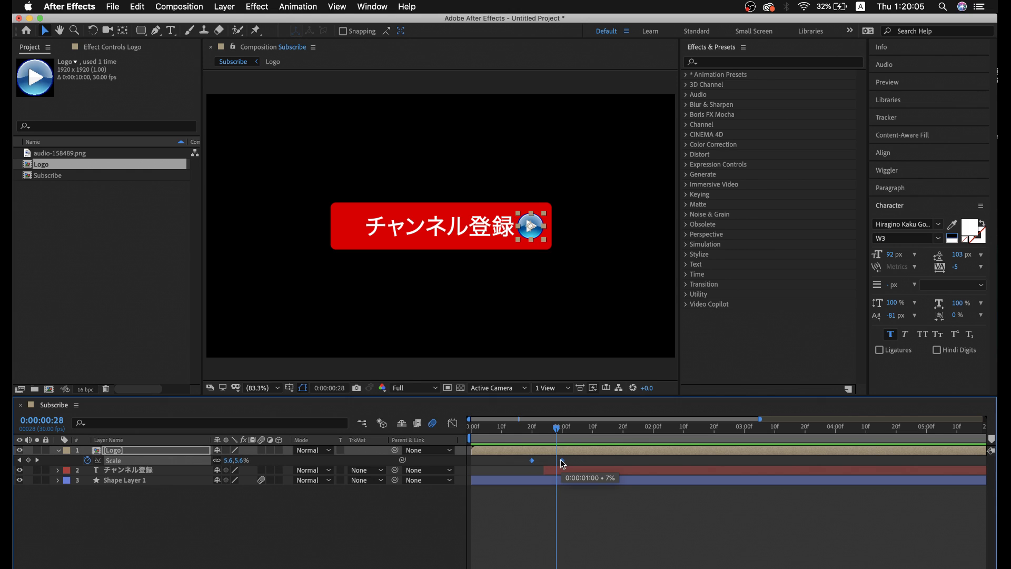
{"action": "key", "text": "F9"}
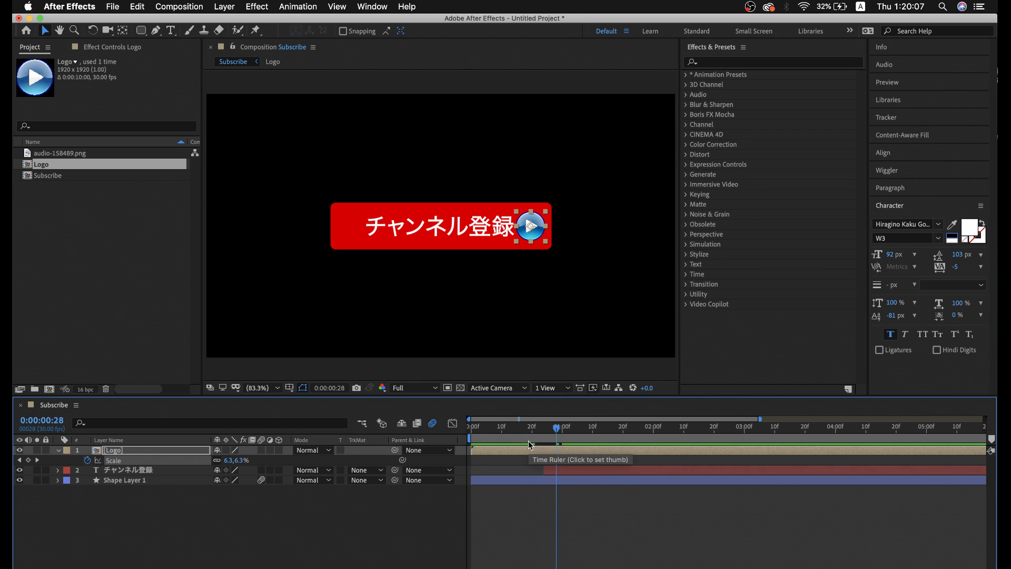
In the Graph Editor, shift the Scale influence handle so the logo grows fast, then settles.
{"action": "left_click", "coordinate": [452, 423]}
{"action": "mouse_move", "coordinate": [561, 546]}
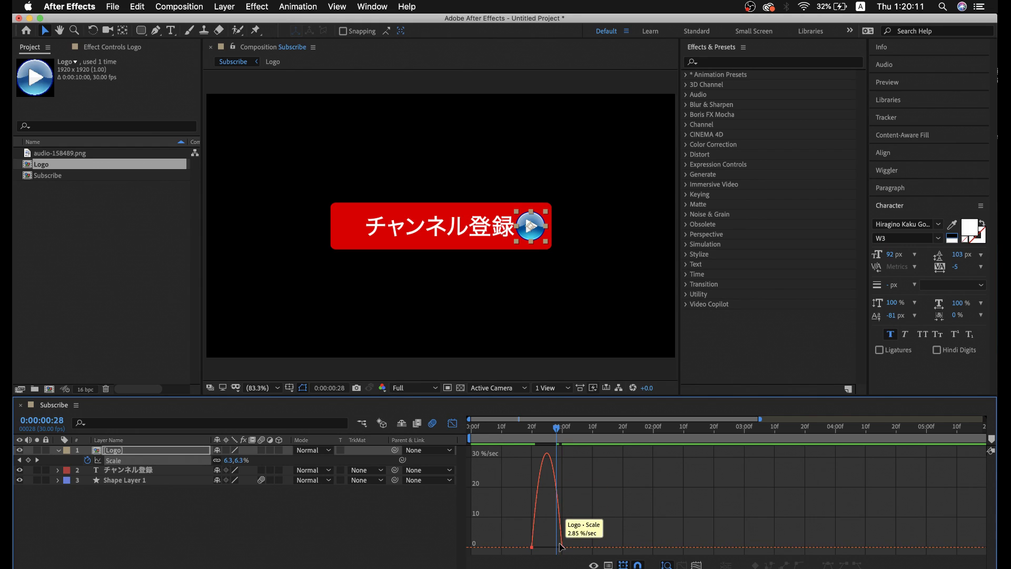
{"action": "left_click", "coordinate": [557, 549]}
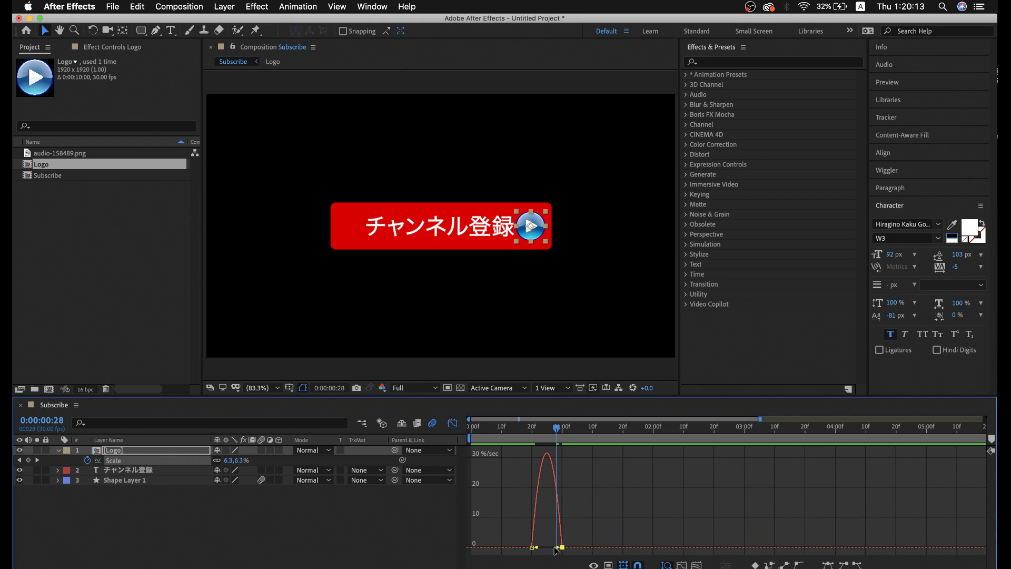
{"action": "left_click_drag", "start_coordinate": [557, 547], "coordinate": [547, 547]}
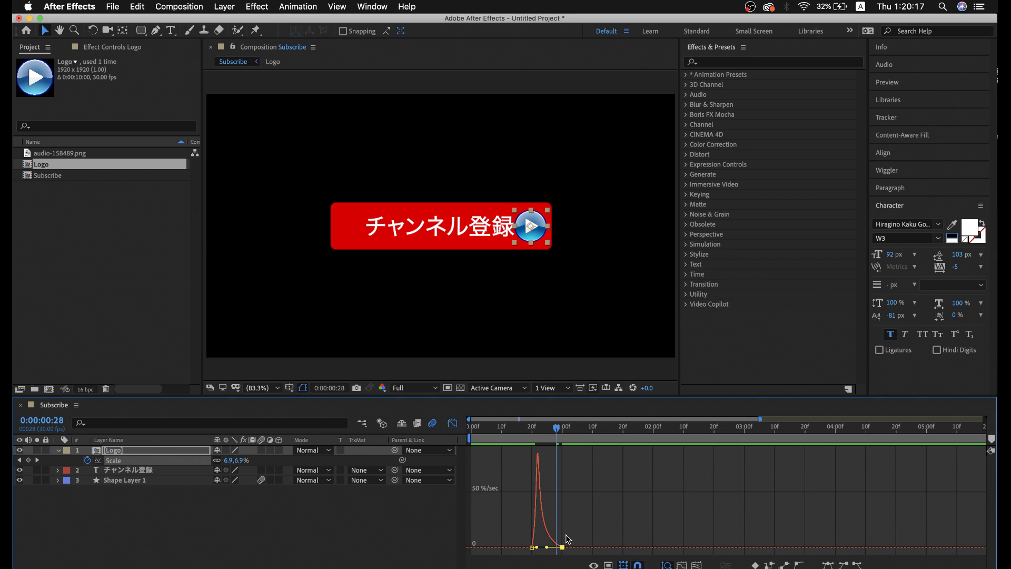
Preview the eased scale-in, then show the Logo layer's Position property.
{"action": "left_click", "coordinate": [452, 423]}
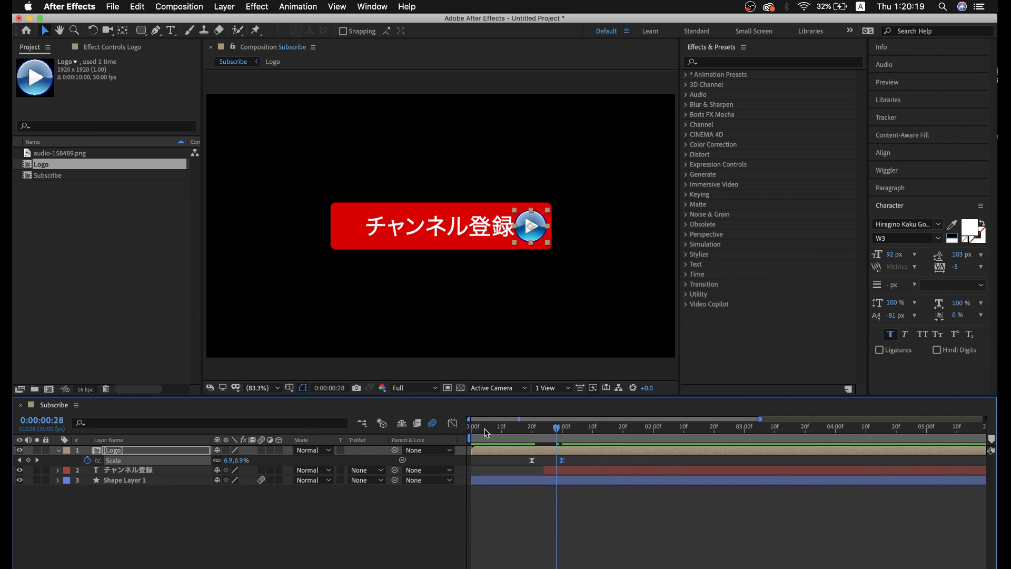
{"action": "left_click", "coordinate": [472, 428]}
{"action": "key", "text": "space"}
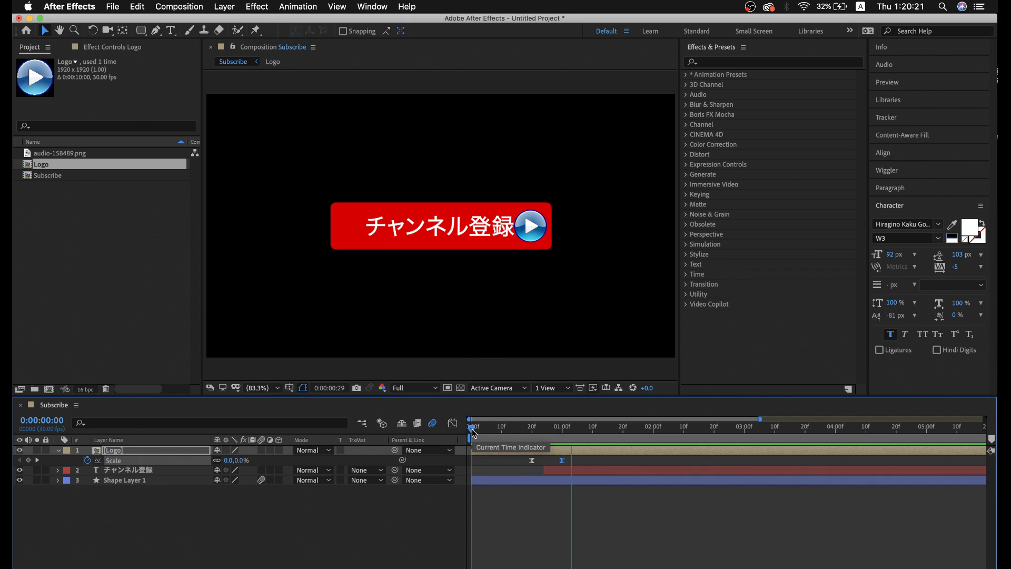
{"action": "mouse_move", "coordinate": [538, 431]}
{"action": "left_mouse_down"}
{"action": "mouse_move", "coordinate": [641, 447]}
{"action": "mouse_move", "coordinate": [565, 448]}
{"action": "left_mouse_up"}
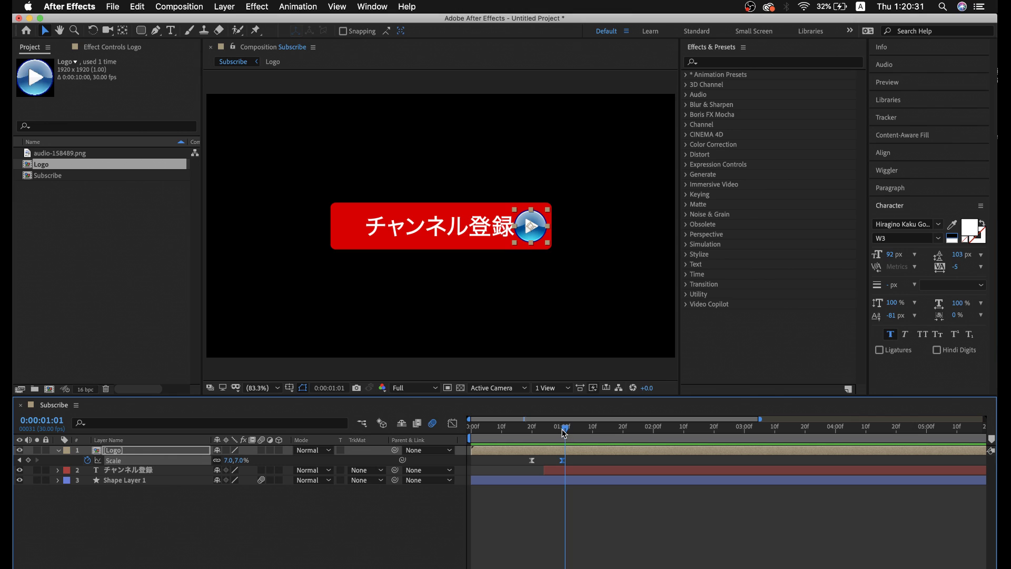
{"action": "left_click_drag", "start_coordinate": [564, 433], "coordinate": [578, 435]}
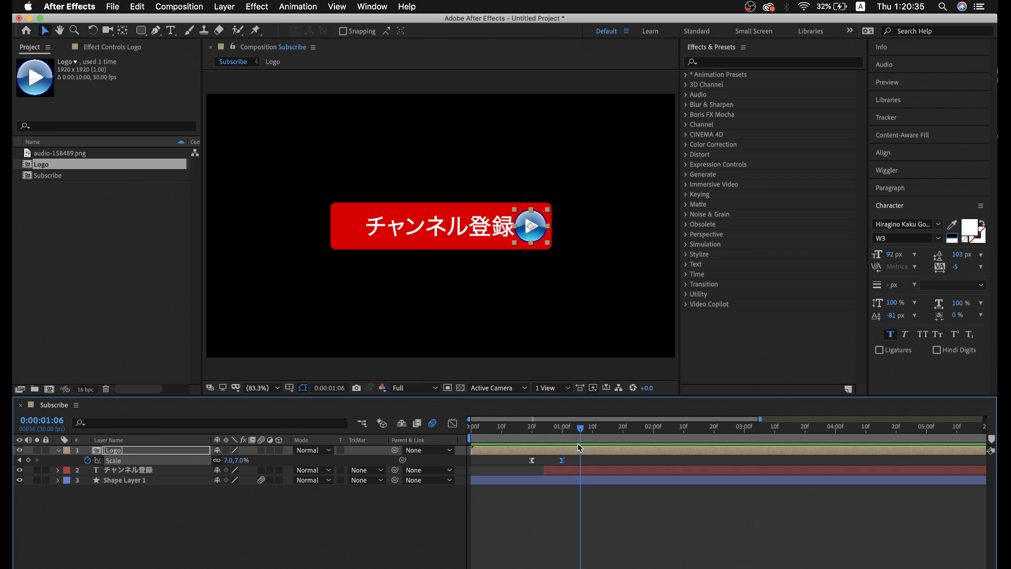
{"action": "left_click", "coordinate": [580, 454]}
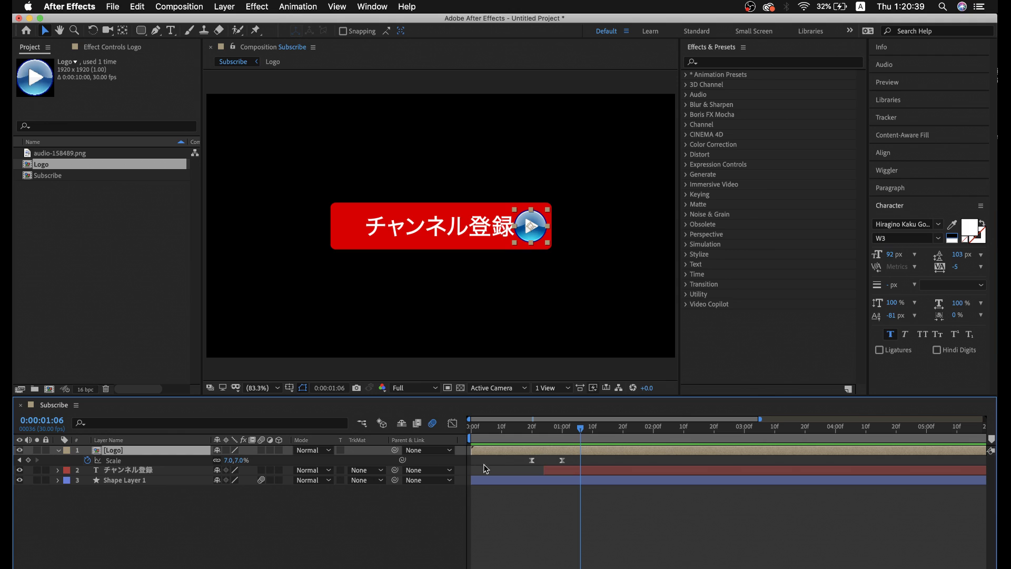
{"action": "key", "text": "p"}
Keyframe the logo's Position at 0:00:01:06 and slide it to X 579 at 0:00:02:00.
{"action": "left_click", "coordinate": [88, 460]}
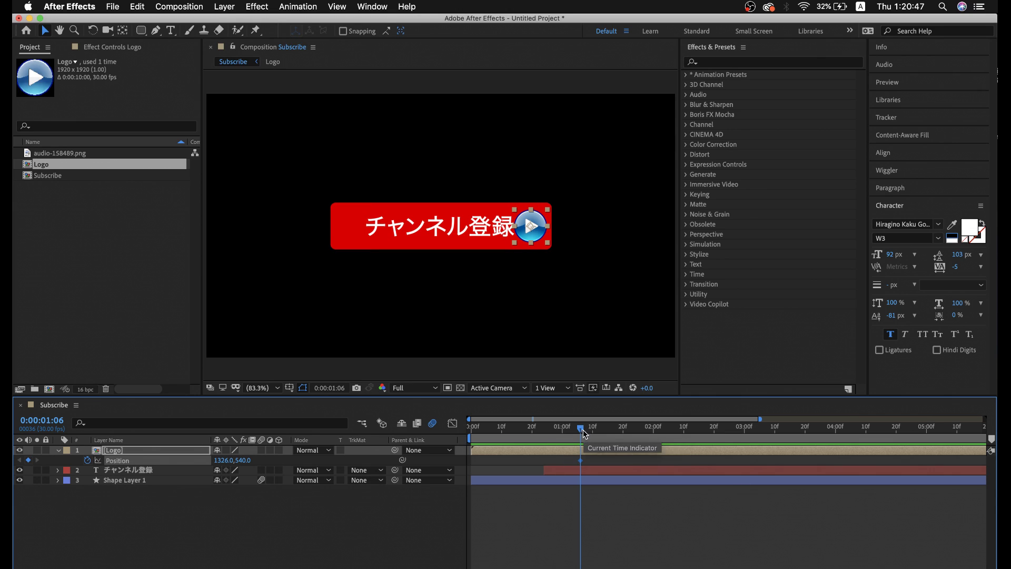
{"action": "left_click_drag", "start_coordinate": [582, 430], "coordinate": [655, 438]}
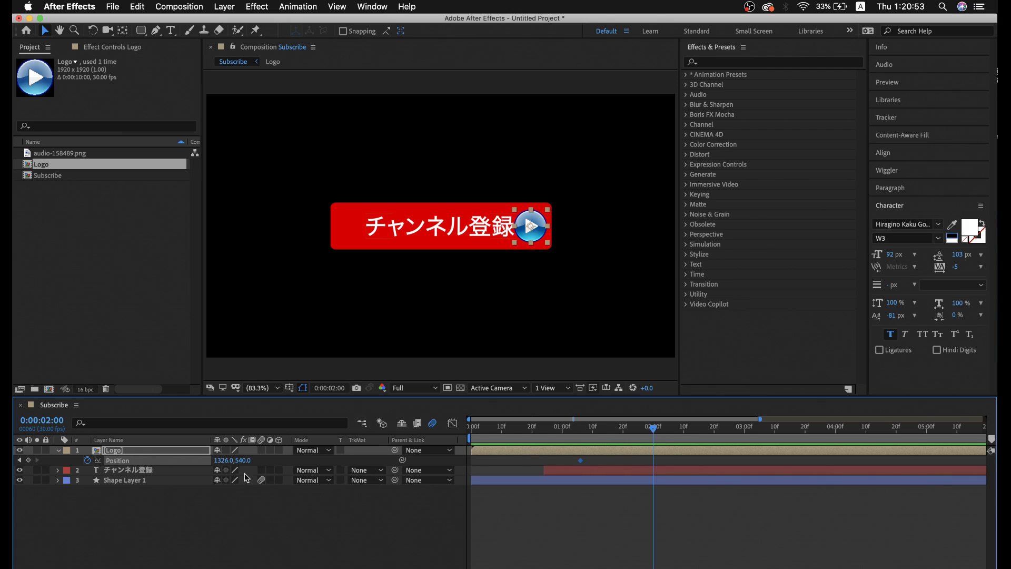
{"action": "left_click_drag", "start_coordinate": [225, 460], "coordinate": [16, 460]}
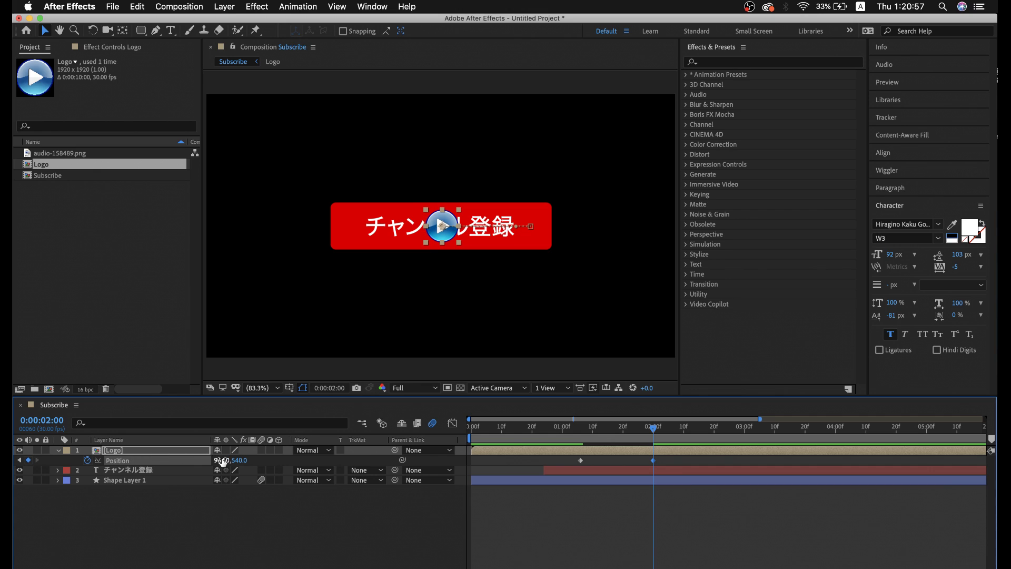
{"action": "left_click_drag", "start_coordinate": [227, 461], "coordinate": [9, 460]}
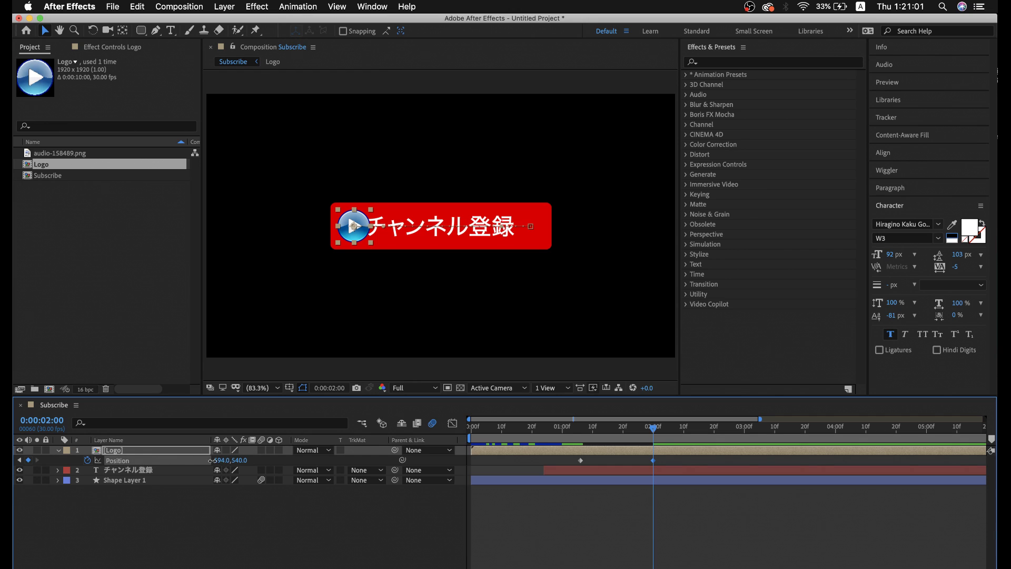
{"action": "left_click_drag", "start_coordinate": [211, 460], "coordinate": [210, 462]}
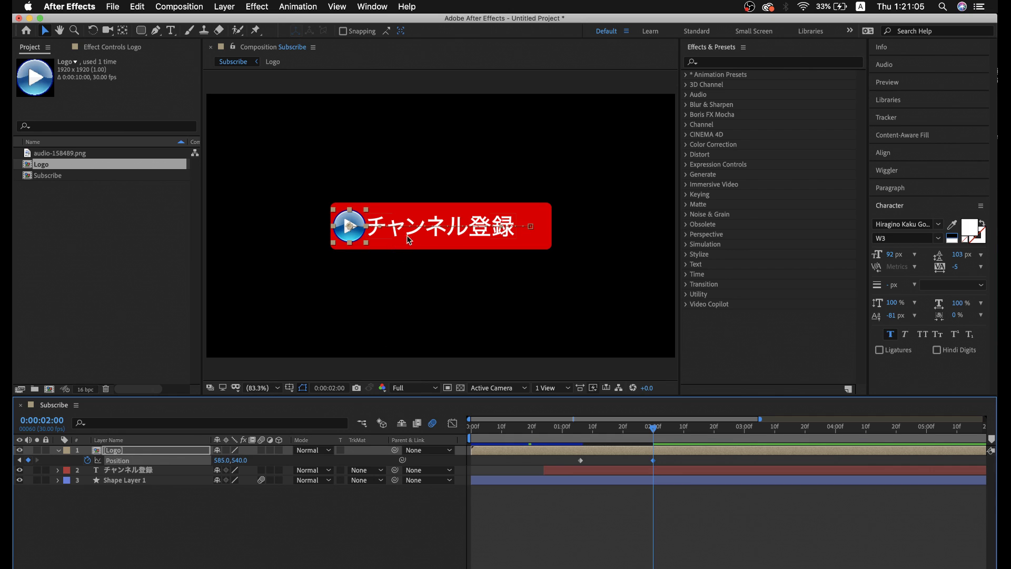
{"action": "left_click", "coordinate": [387, 513]}
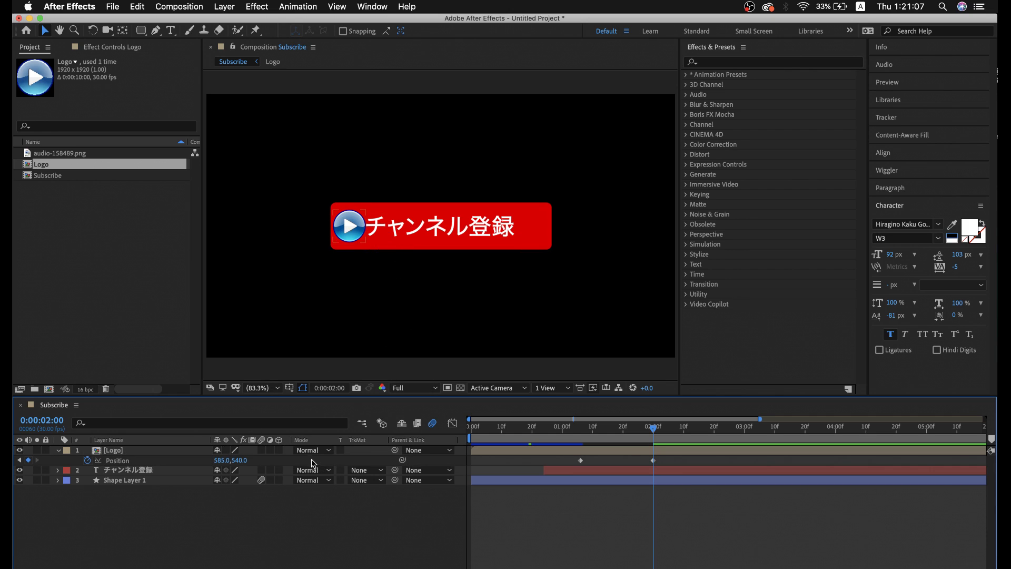
{"action": "left_click_drag", "start_coordinate": [225, 461], "coordinate": [221, 460]}
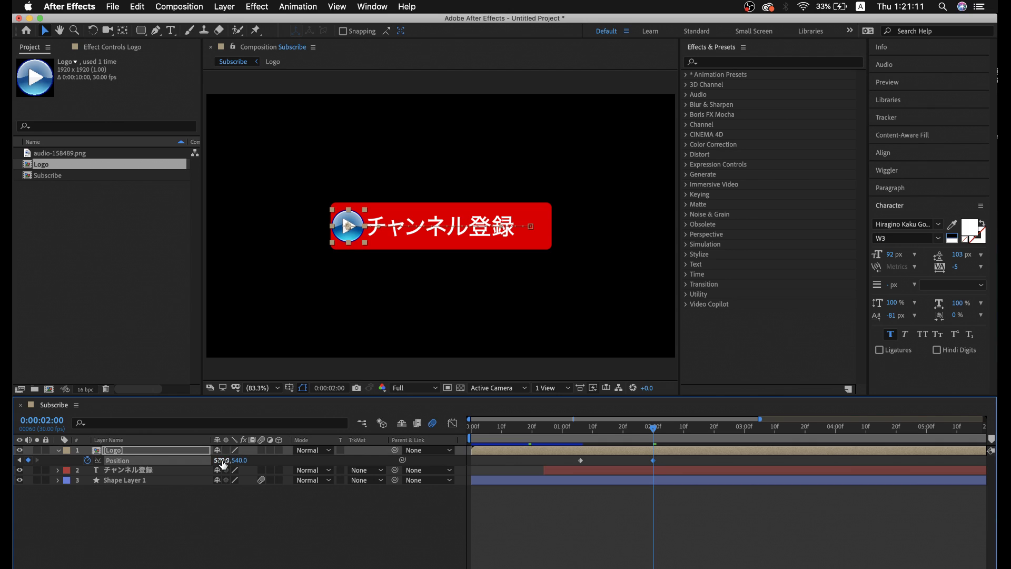
{"action": "left_click", "coordinate": [314, 524]}
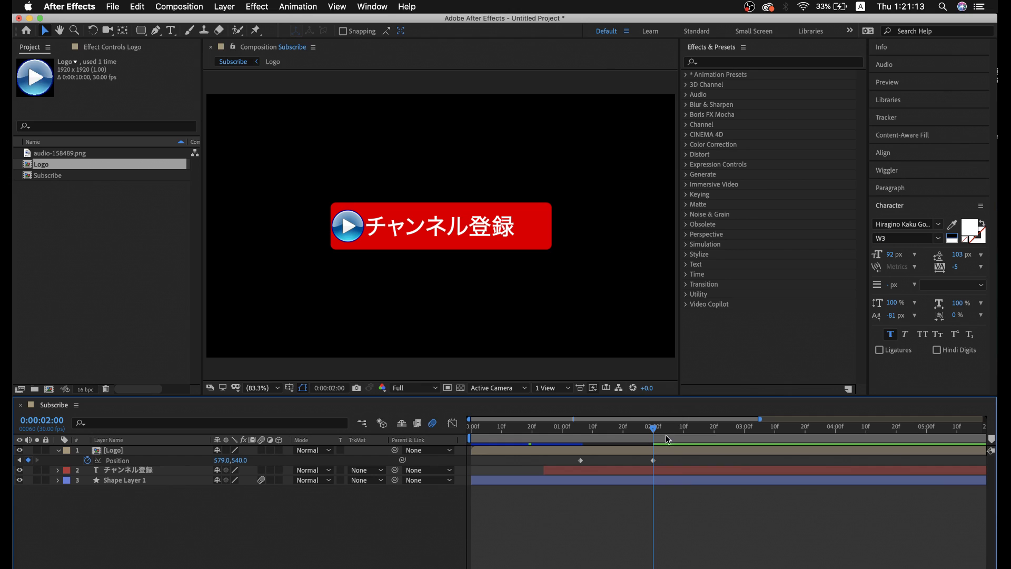
Hide the チャンネル登録 text layer, preview the slide, and Easy Ease both Position keyframes.
{"action": "left_click", "coordinate": [521, 430]}
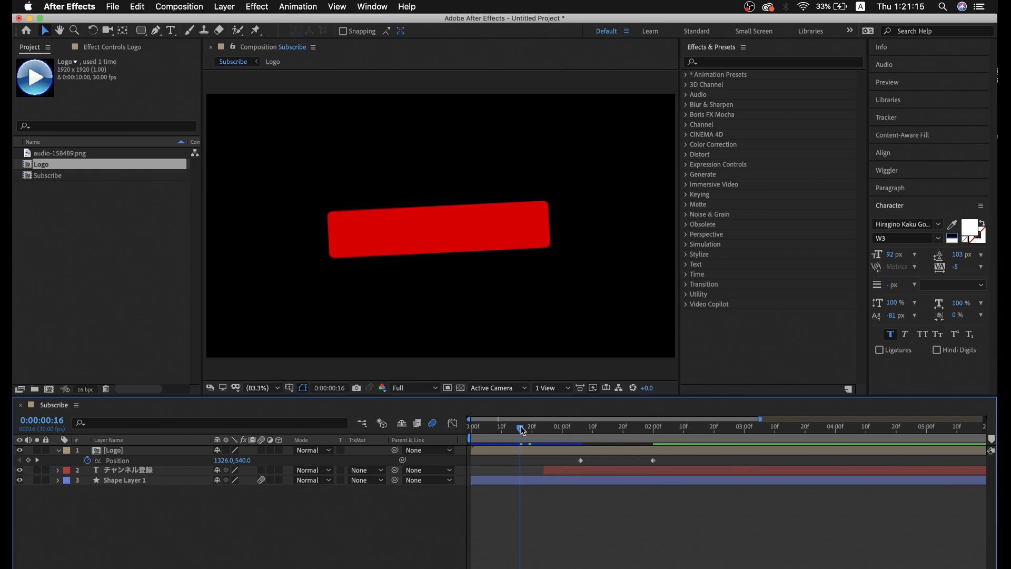
{"action": "key", "text": "space"}
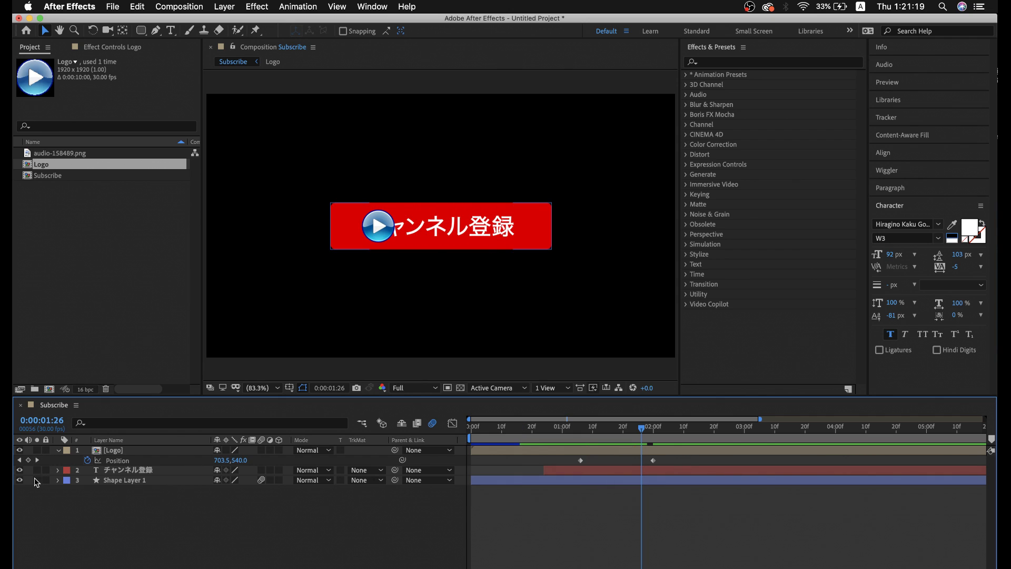
{"action": "left_click", "coordinate": [19, 470]}
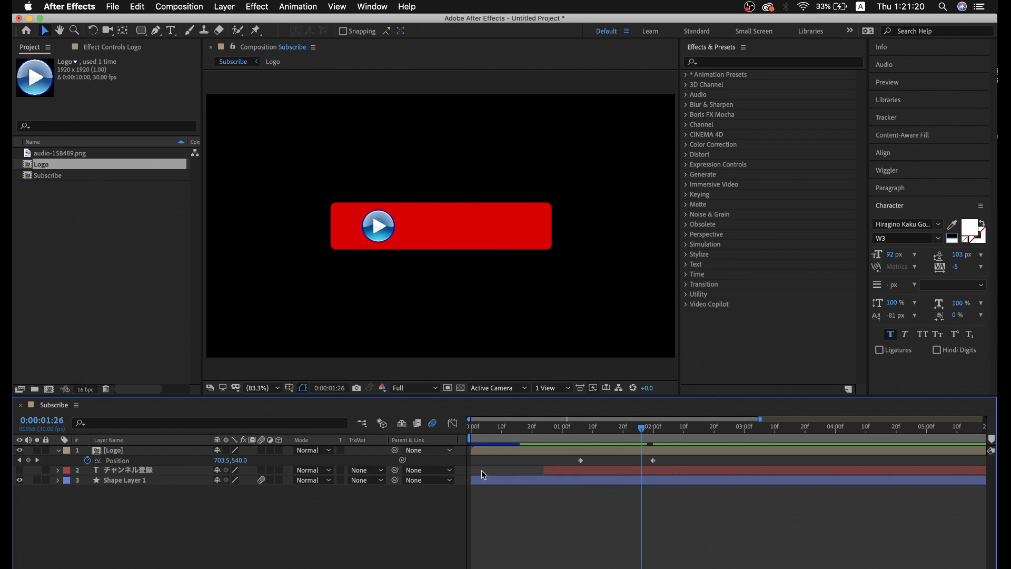
{"action": "left_click", "coordinate": [558, 428]}
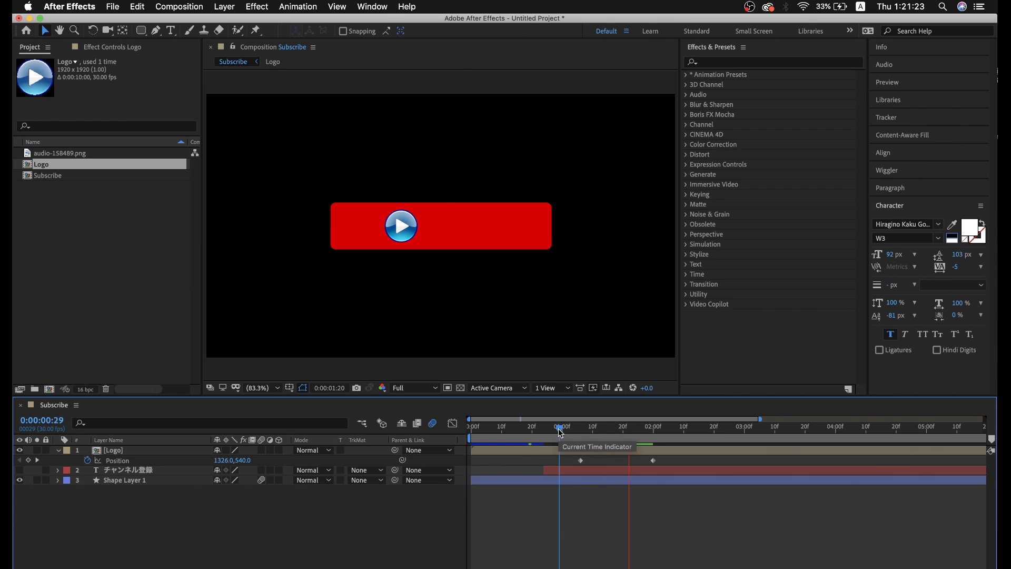
{"action": "left_click_drag", "start_coordinate": [560, 432], "coordinate": [535, 429]}
{"action": "key", "text": "space"}
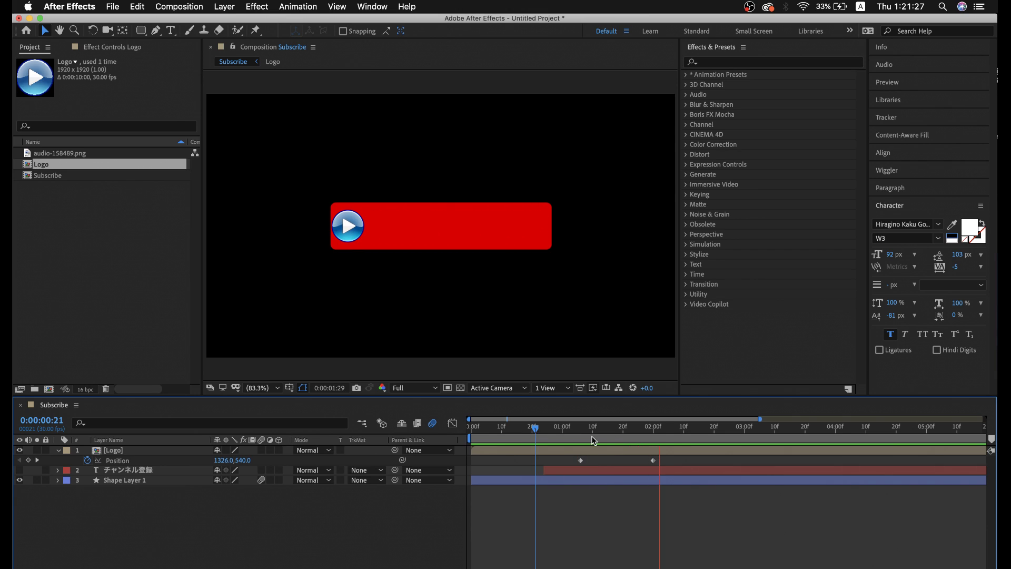
{"action": "key", "text": "space"}
{"action": "left_click", "coordinate": [653, 461]}
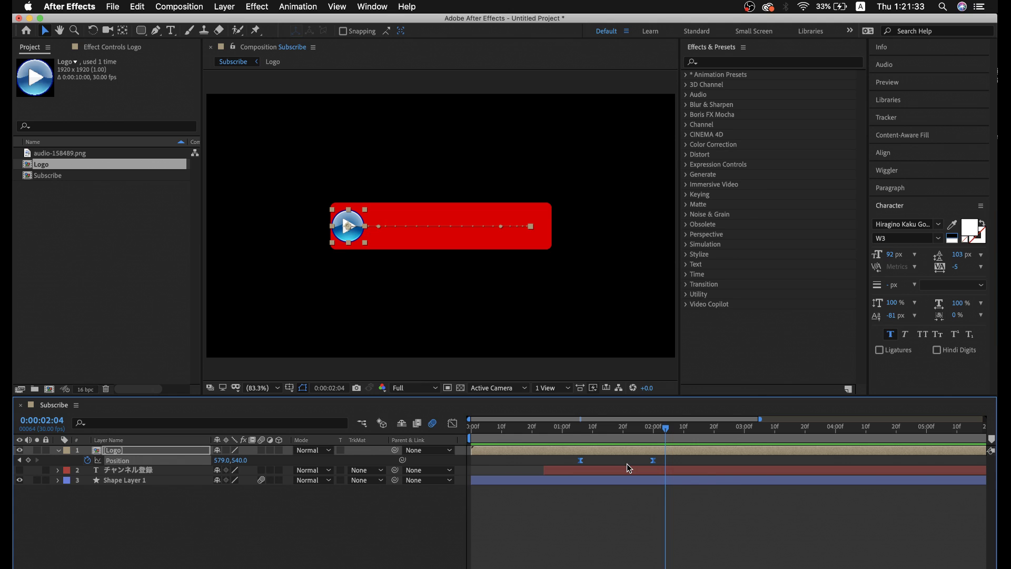
{"action": "key", "text": "F9"}
In the Position speed graph, extend the first keyframe's outgoing influence and preview.
{"action": "left_click", "coordinate": [452, 424]}
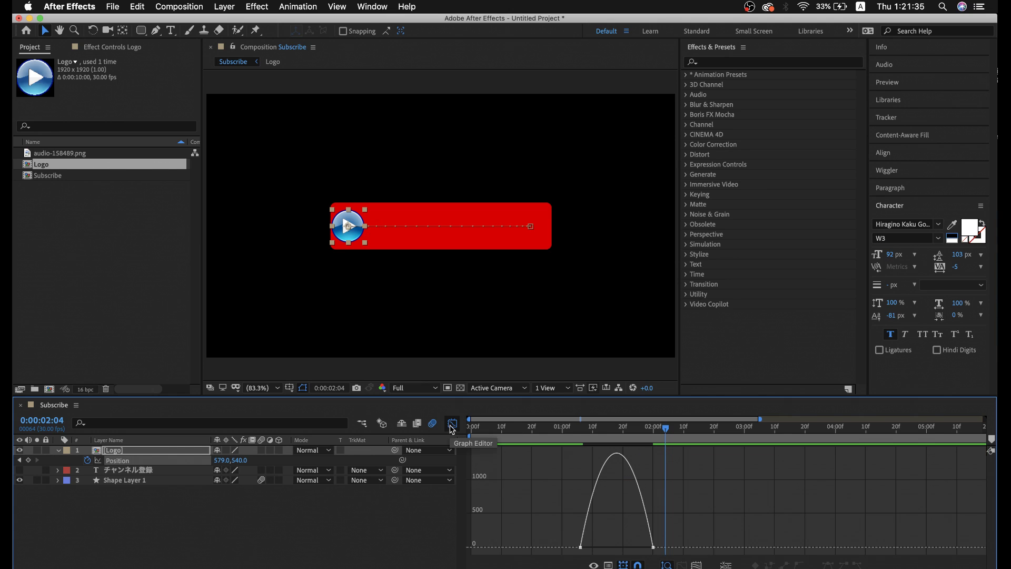
{"action": "left_click", "coordinate": [580, 547]}
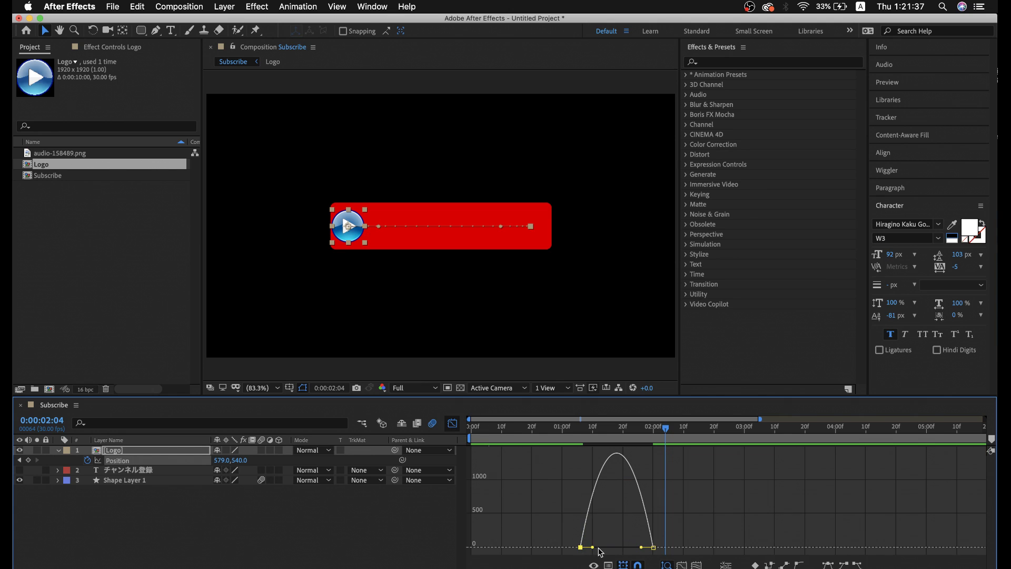
{"action": "mouse_move", "coordinate": [593, 547]}
{"action": "left_mouse_down"}
{"action": "mouse_move", "coordinate": [636, 548]}
{"action": "mouse_move", "coordinate": [601, 548]}
{"action": "left_mouse_up"}
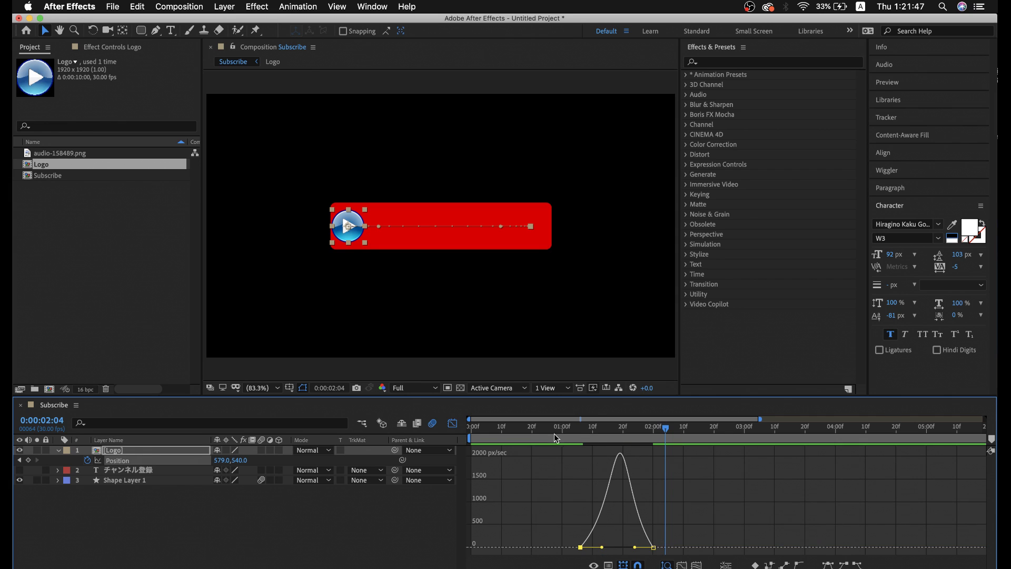
{"action": "left_click", "coordinate": [550, 428]}
{"action": "key", "text": "space"}
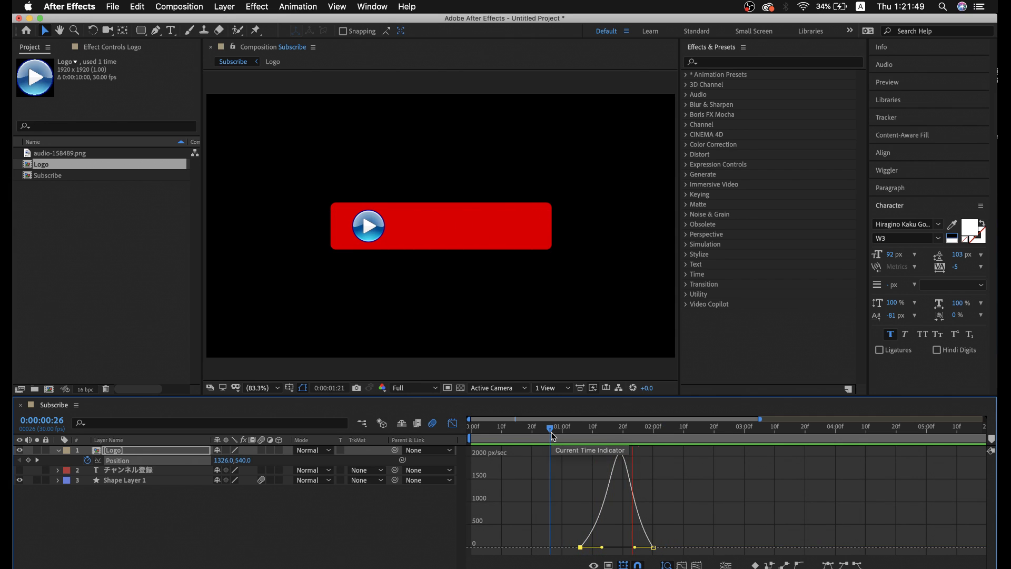
{"action": "key", "text": "space"}
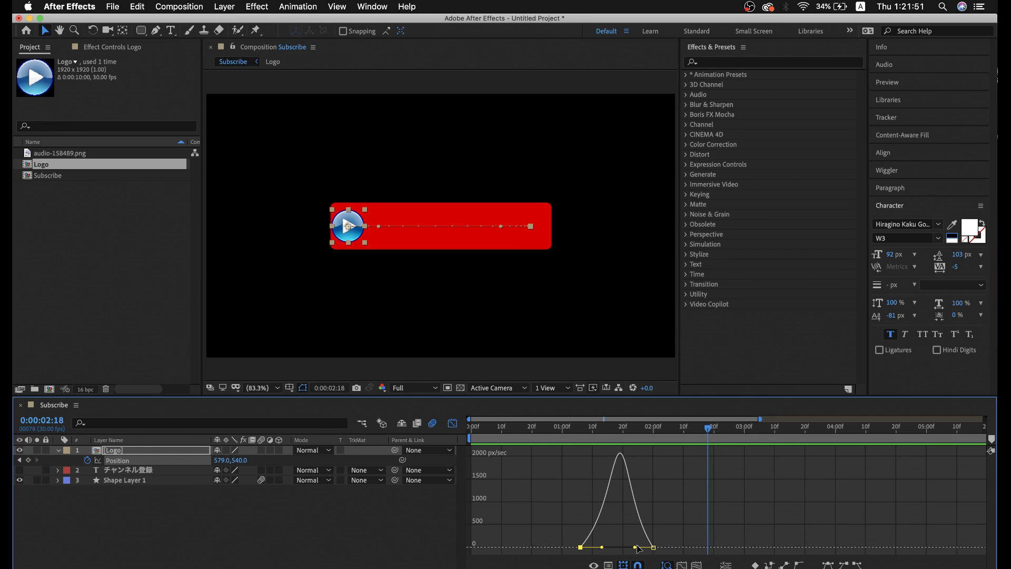
Pull the second keyframe's incoming influence inward to sharpen the peak, then close the Graph Editor.
{"action": "left_click_drag", "start_coordinate": [635, 547], "coordinate": [608, 548]}
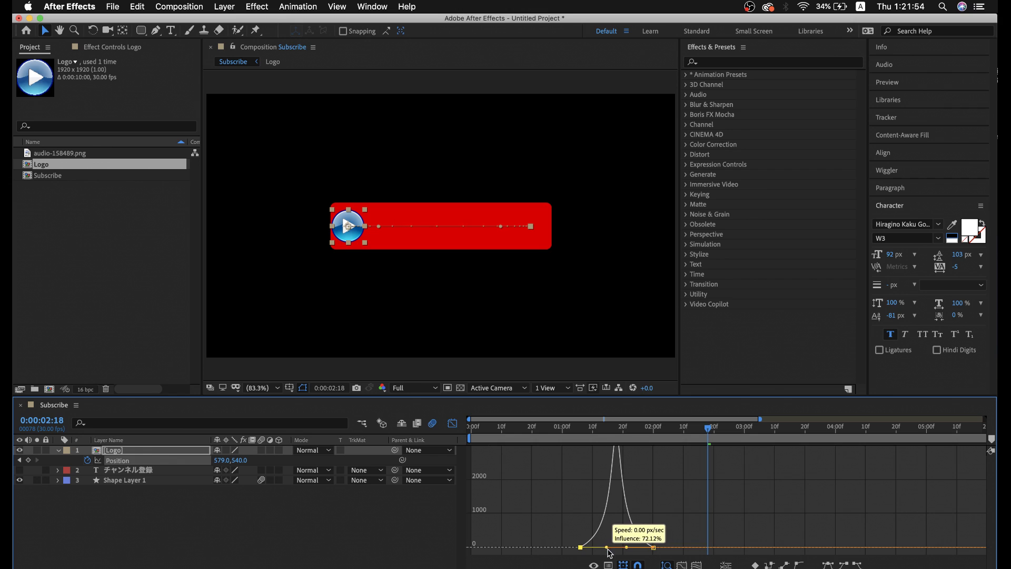
{"action": "left_click", "coordinate": [580, 437]}
{"action": "key", "text": "space"}
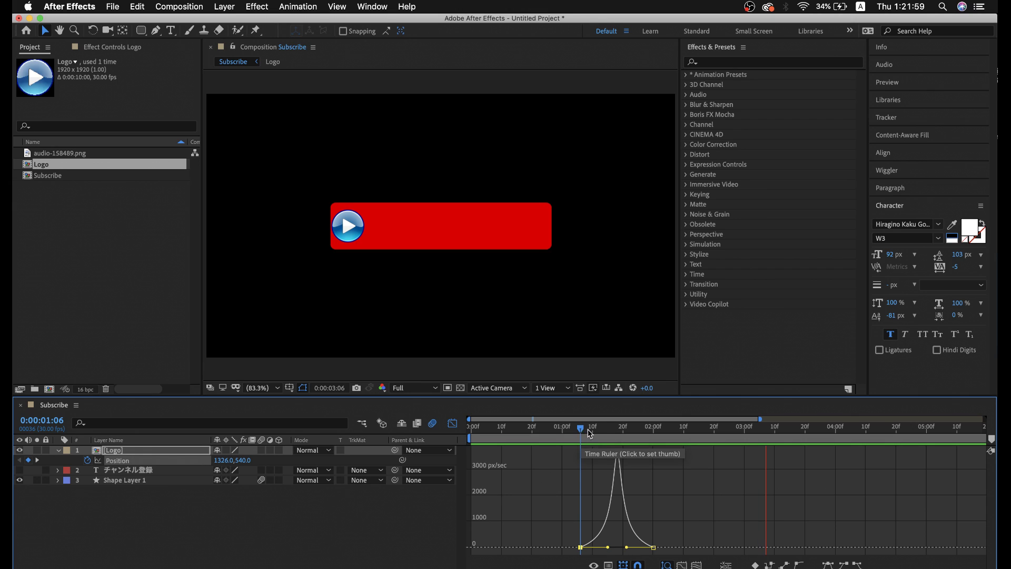
{"action": "left_click_drag", "start_coordinate": [570, 427], "coordinate": [661, 430]}
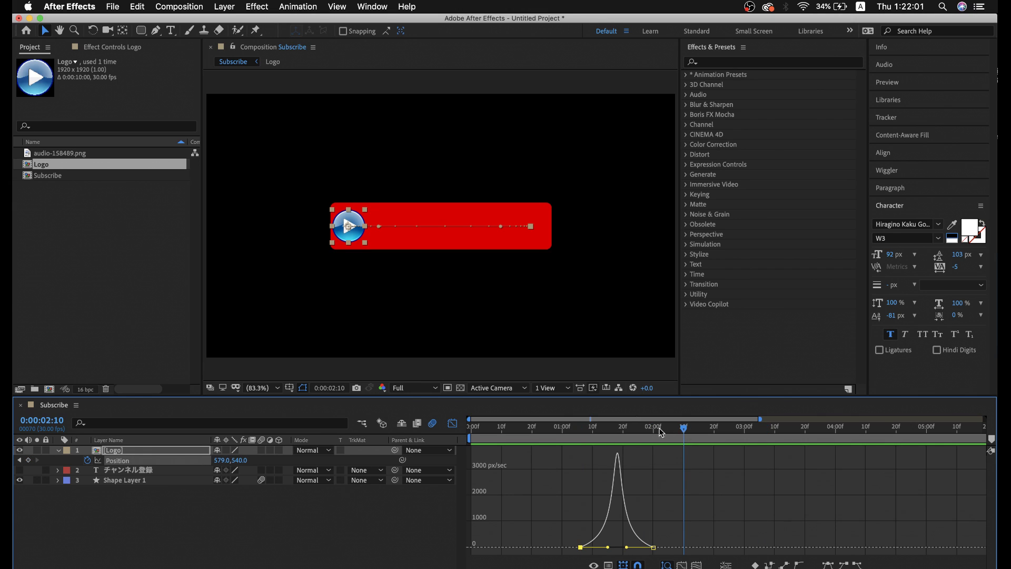
{"action": "left_click", "coordinate": [565, 438]}
{"action": "key", "text": "space"}
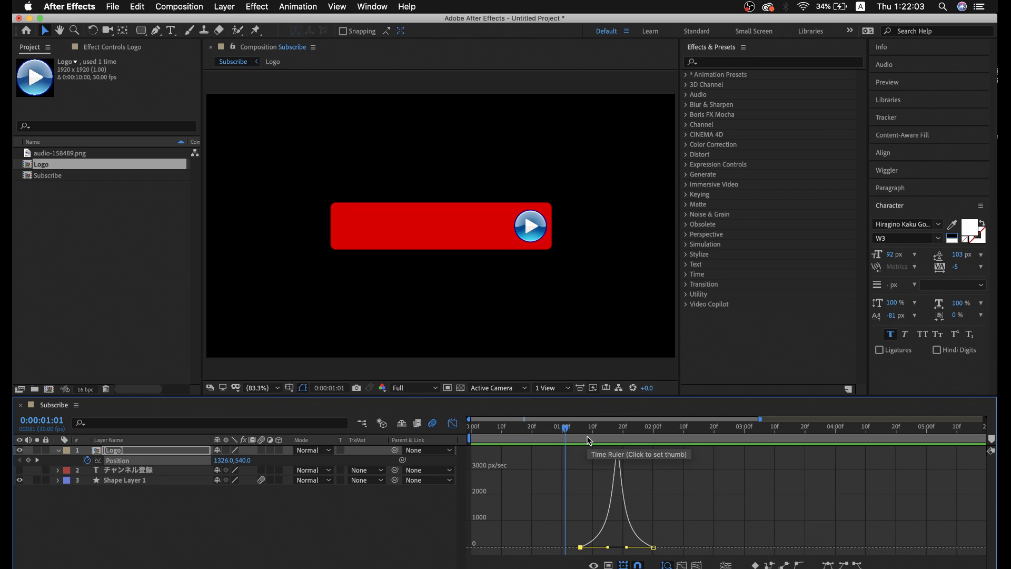
{"action": "key", "text": "space"}
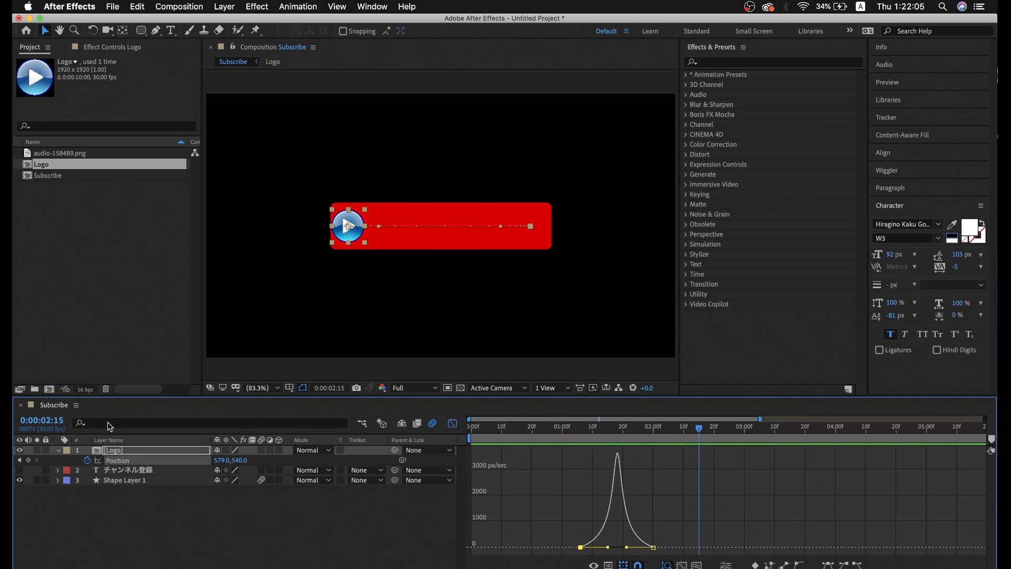
{"action": "left_click", "coordinate": [58, 451]}
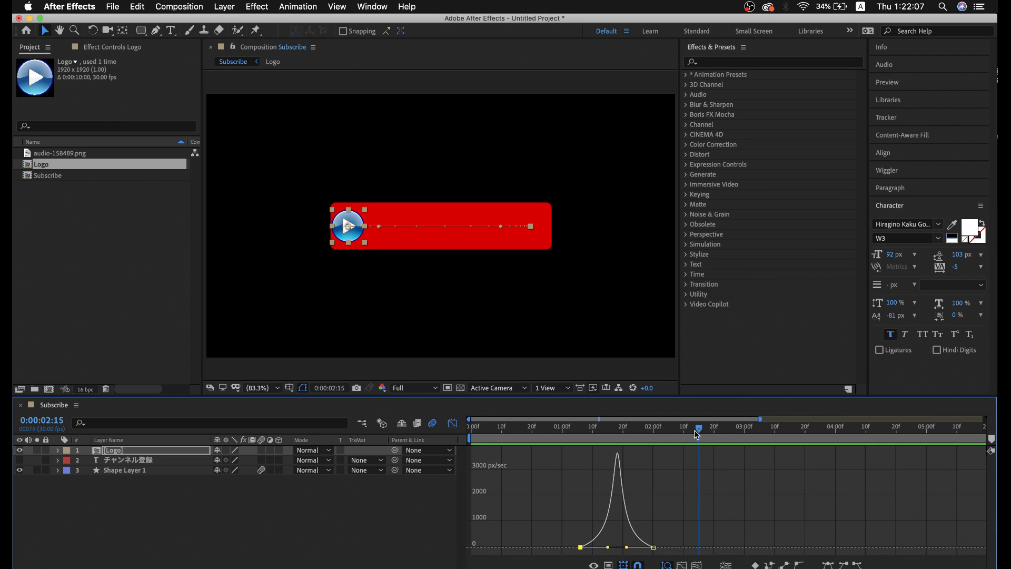
{"action": "left_click", "coordinate": [452, 423]}
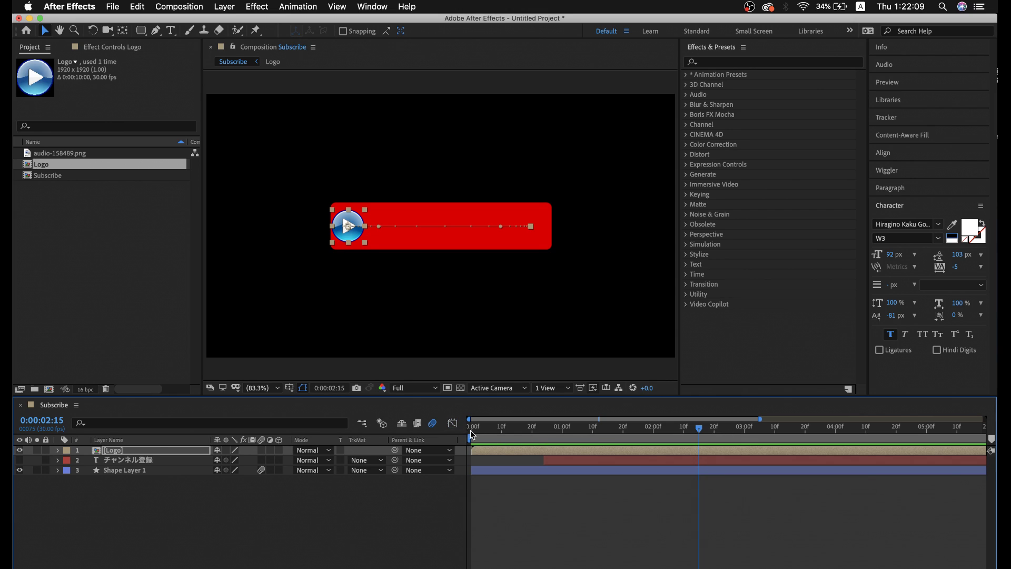
Trim the Logo layer's in-point to 0:00:00:20 with Alt+[ and preview the animation.
{"action": "left_click", "coordinate": [472, 433]}
{"action": "key", "text": "space"}
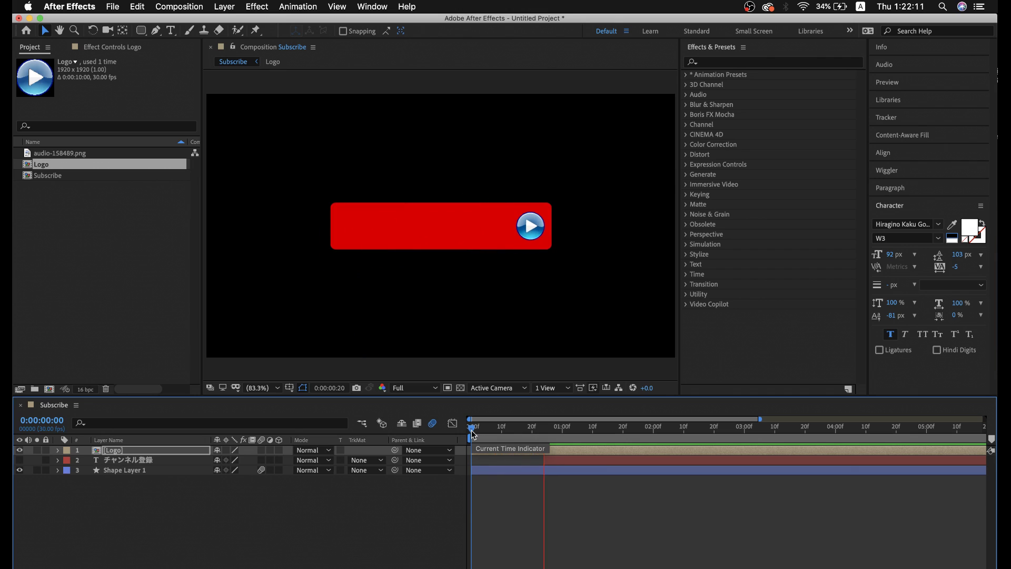
{"action": "key", "text": "space"}
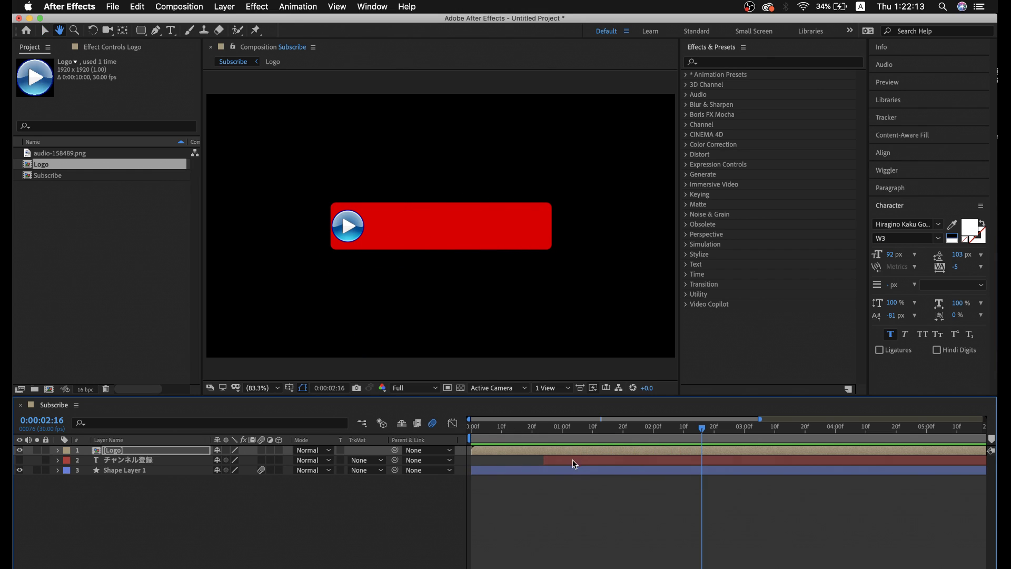
{"action": "key", "text": "u"}
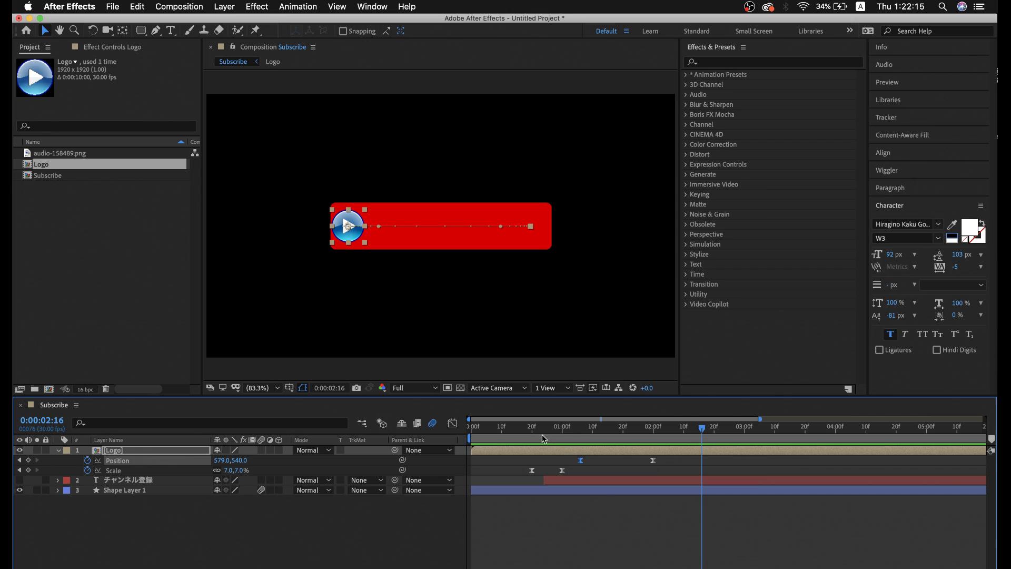
{"action": "left_click", "coordinate": [561, 432]}
{"action": "left_click_drag", "start_coordinate": [559, 431], "coordinate": [531, 432]}
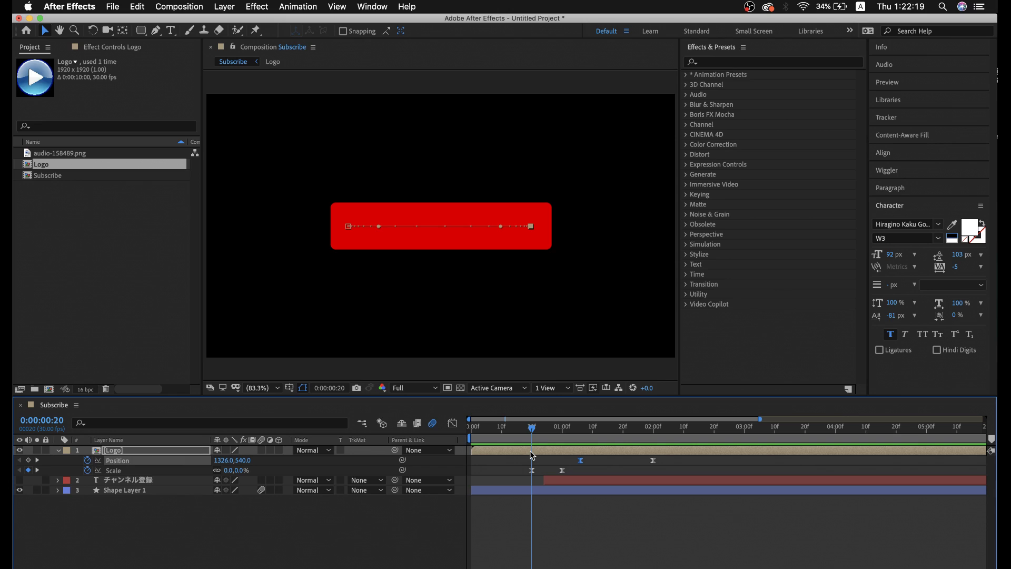
{"action": "left_click", "coordinate": [532, 454]}
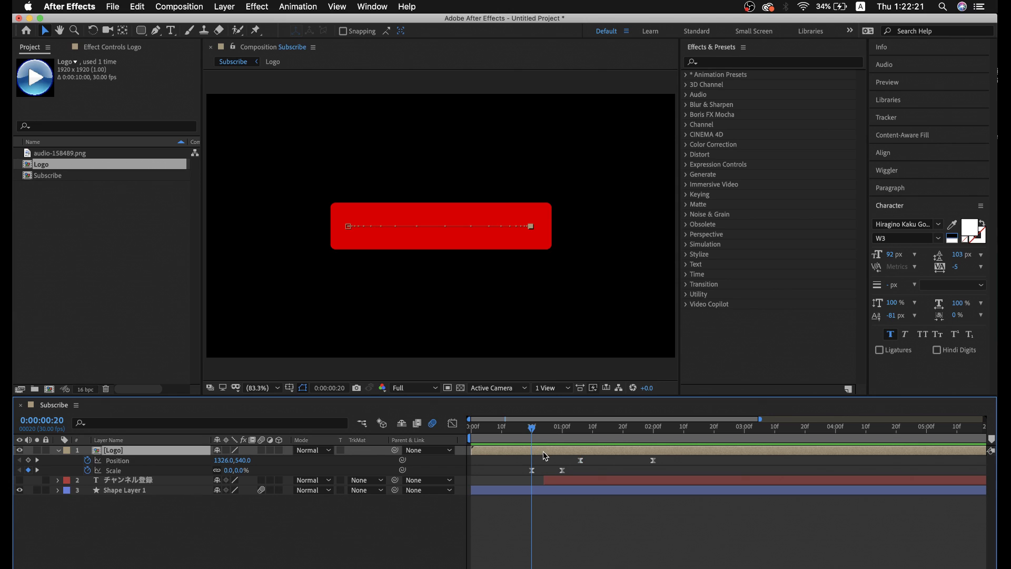
{"action": "key", "text": "alt+bracketleft"}
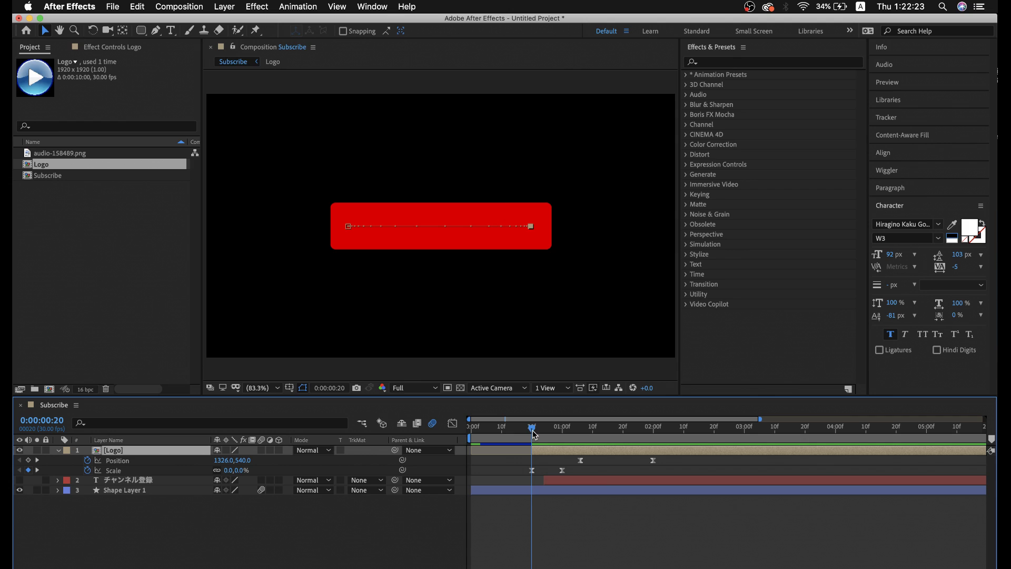
{"action": "key", "text": "space"}
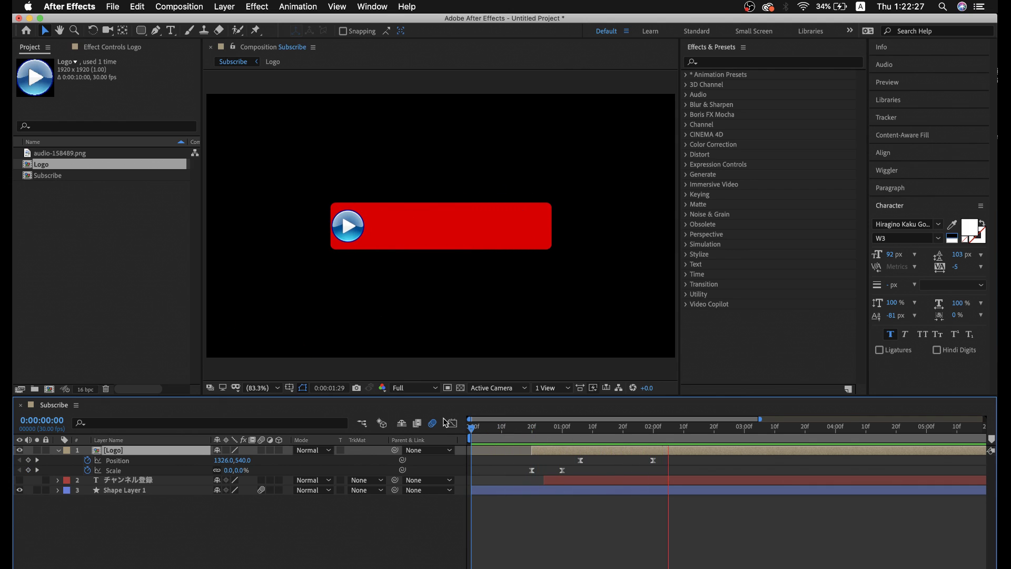
{"action": "key", "text": "space"}
{"action": "mouse_move", "coordinate": [554, 434]}
{"action": "left_mouse_down"}
{"action": "mouse_move", "coordinate": [668, 440]}
{"action": "mouse_move", "coordinate": [601, 456]}
{"action": "mouse_move", "coordinate": [653, 459]}
{"action": "left_mouse_up"}
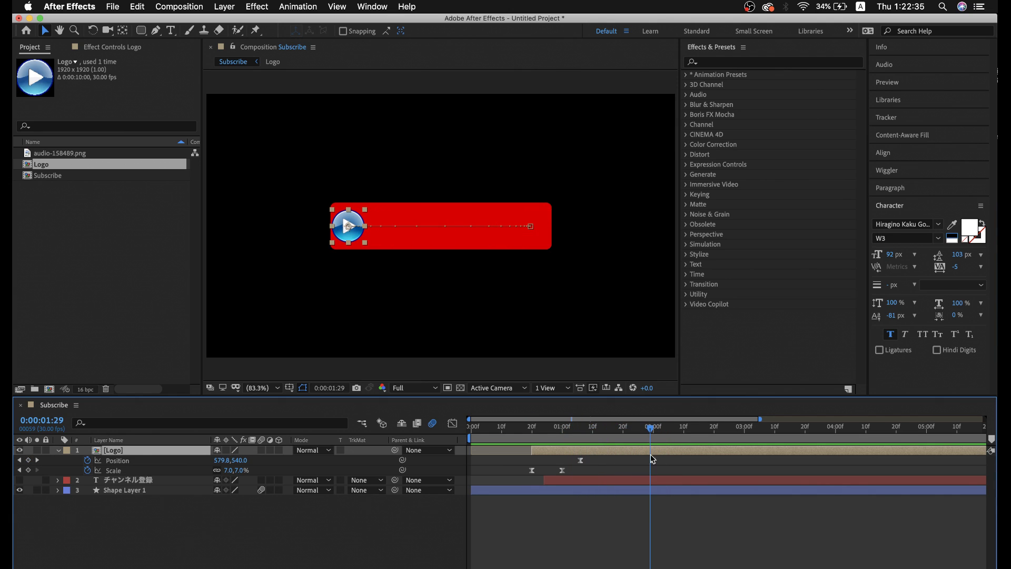
{"action": "mouse_move", "coordinate": [554, 430]}
{"action": "left_mouse_down"}
{"action": "mouse_move", "coordinate": [539, 433]}
{"action": "mouse_move", "coordinate": [608, 443]}
{"action": "left_mouse_up"}
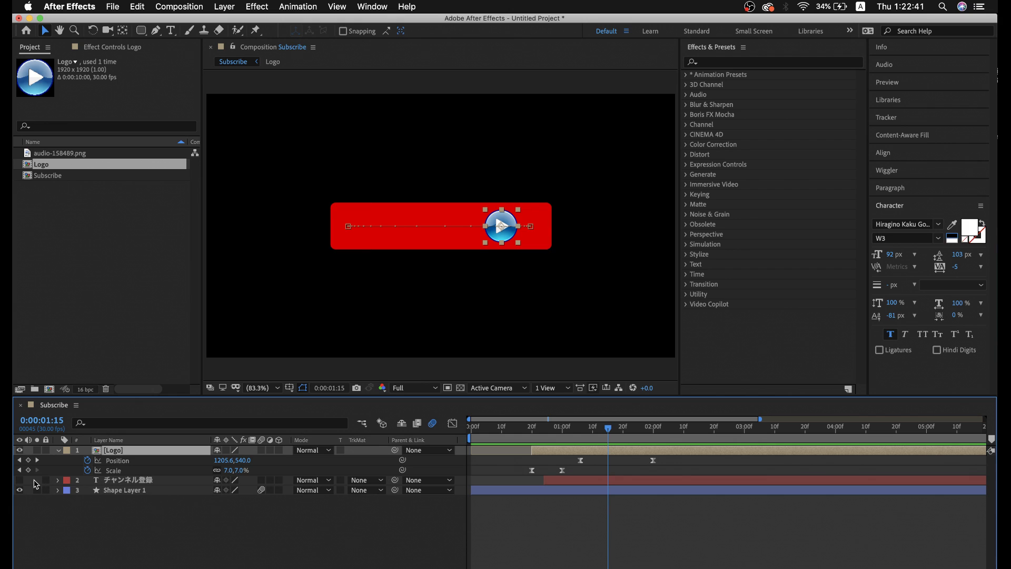
Unhide the チャンネル登録 text layer and trim its in-point to 0:00:01:15.
{"action": "left_click", "coordinate": [20, 480]}
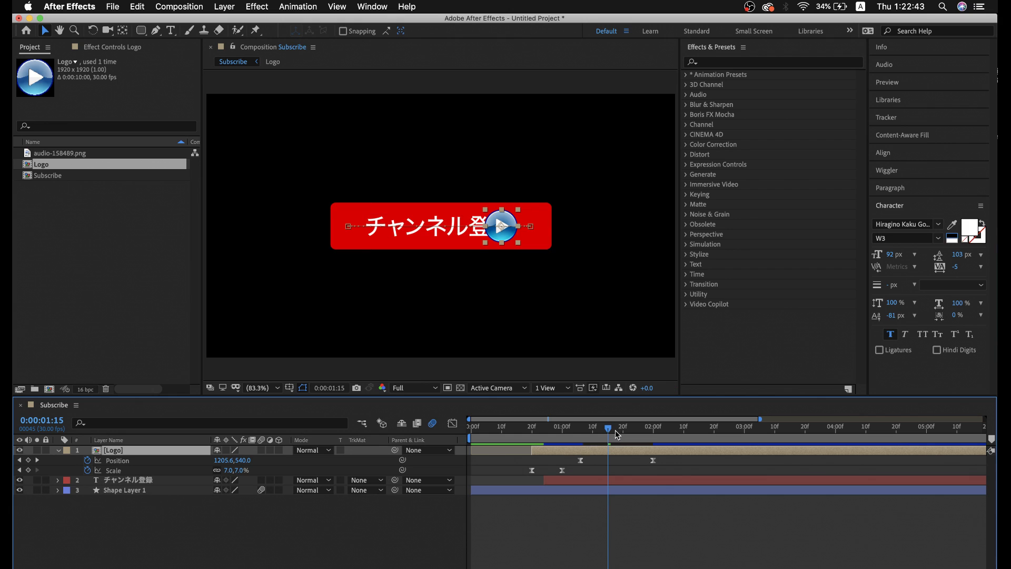
{"action": "mouse_move", "coordinate": [608, 432]}
{"action": "left_mouse_down"}
{"action": "mouse_move", "coordinate": [570, 434]}
{"action": "mouse_move", "coordinate": [609, 441]}
{"action": "left_mouse_up"}
{"action": "left_click", "coordinate": [608, 481]}
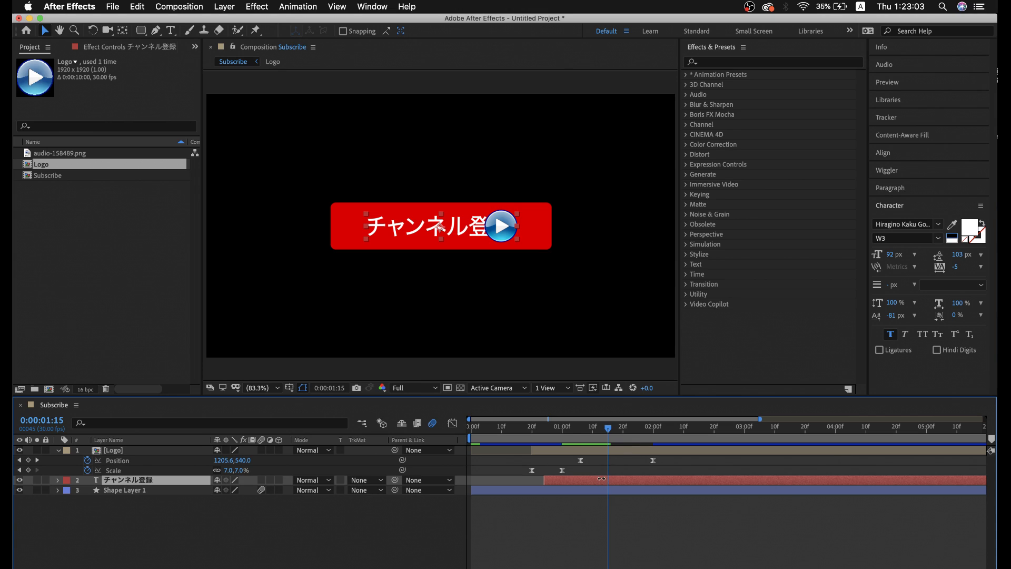
{"action": "key", "text": "alt+bracketleft"}
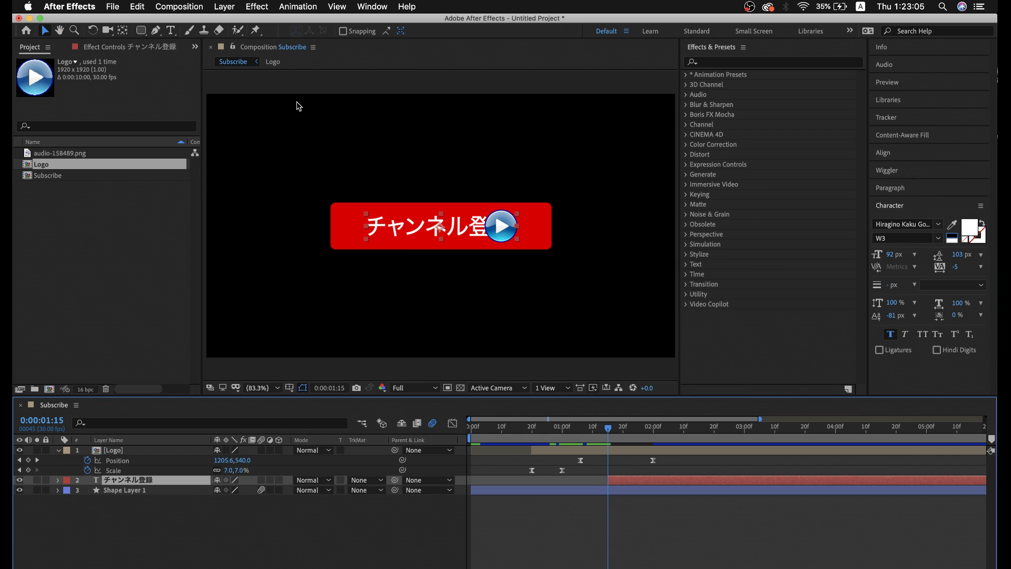
Draw a closed four-point Pen mask around the チャンネル登録 text beside the logo.
{"action": "left_click", "coordinate": [158, 30]}
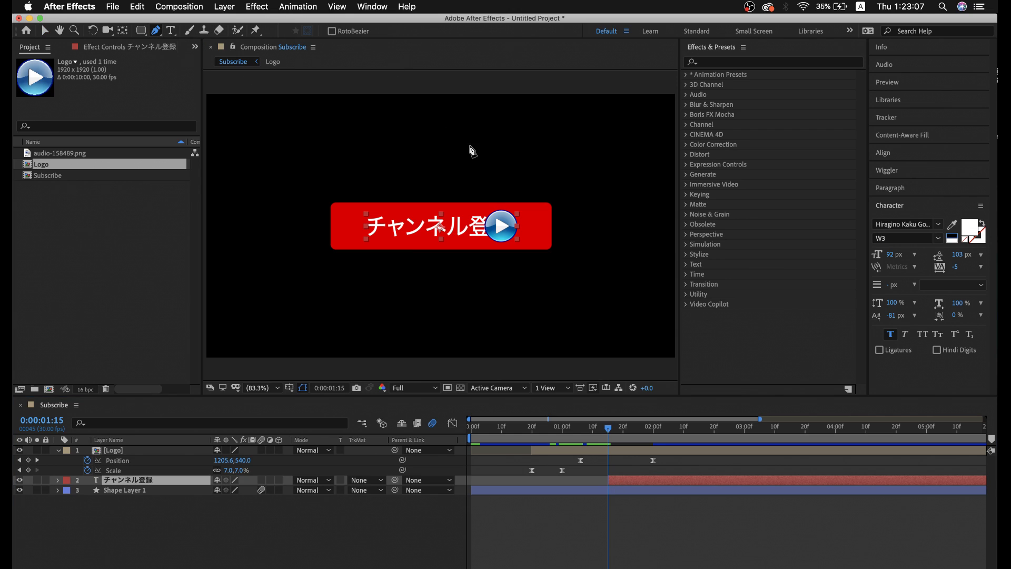
{"action": "left_click", "coordinate": [501, 200]}
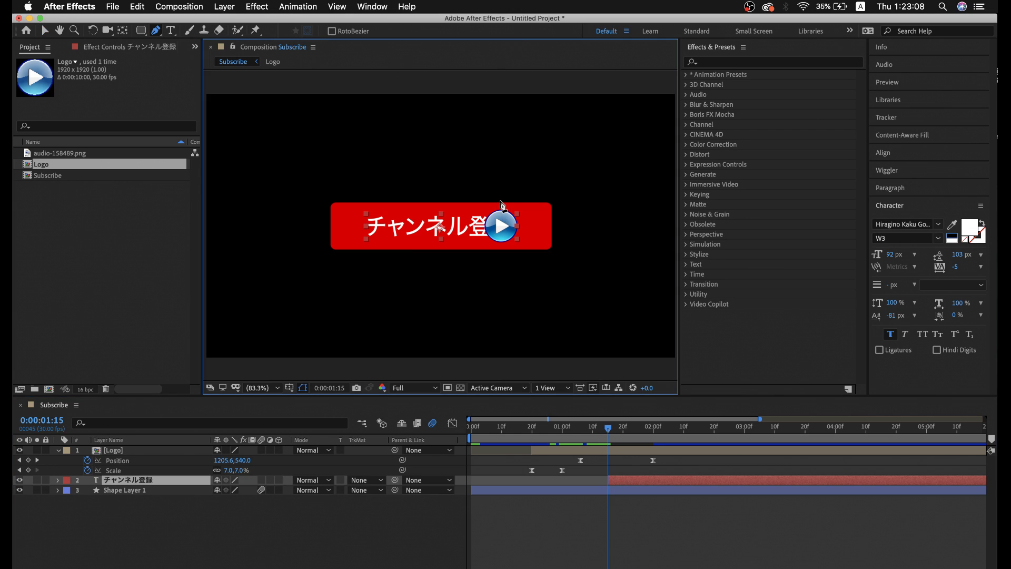
{"action": "left_click", "coordinate": [500, 242]}
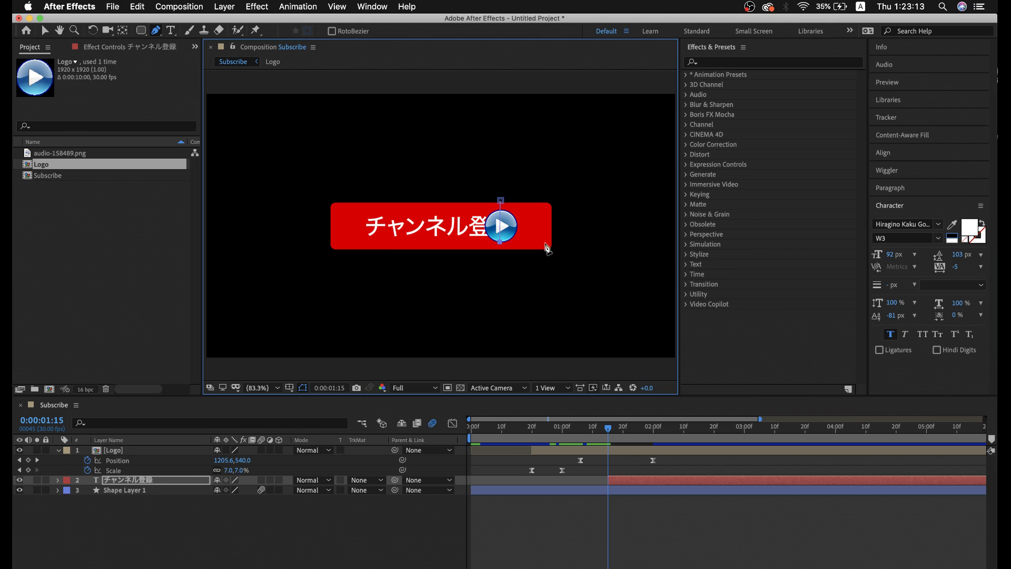
{"action": "left_click", "coordinate": [361, 247]}
{"action": "left_click", "coordinate": [346, 189]}
{"action": "left_click", "coordinate": [501, 200]}
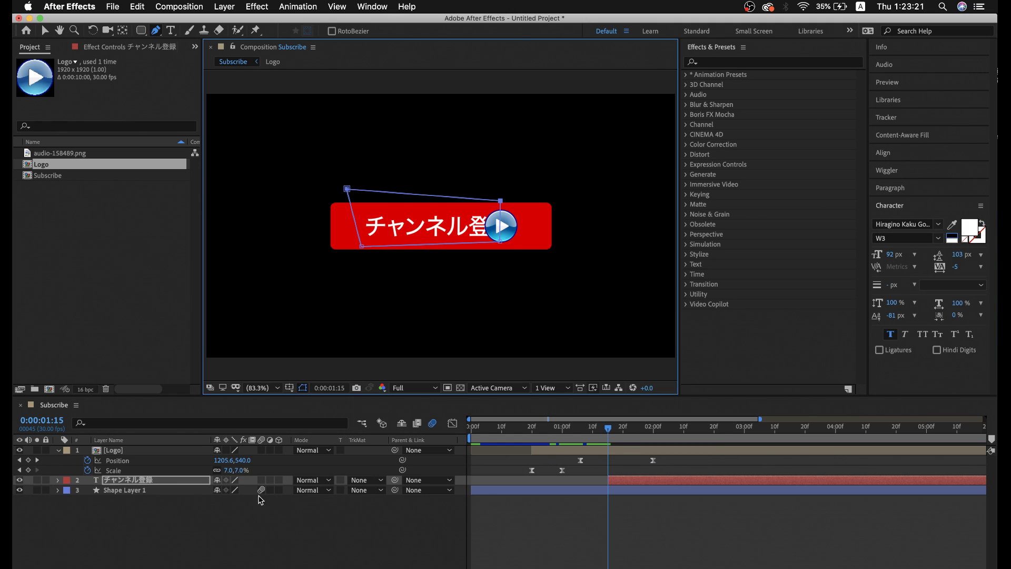
Reveal the text layer's Mask 1 properties and set the mask to Inverted to hide the text.
{"action": "key", "text": "comma"}
{"action": "key", "text": "comma"}
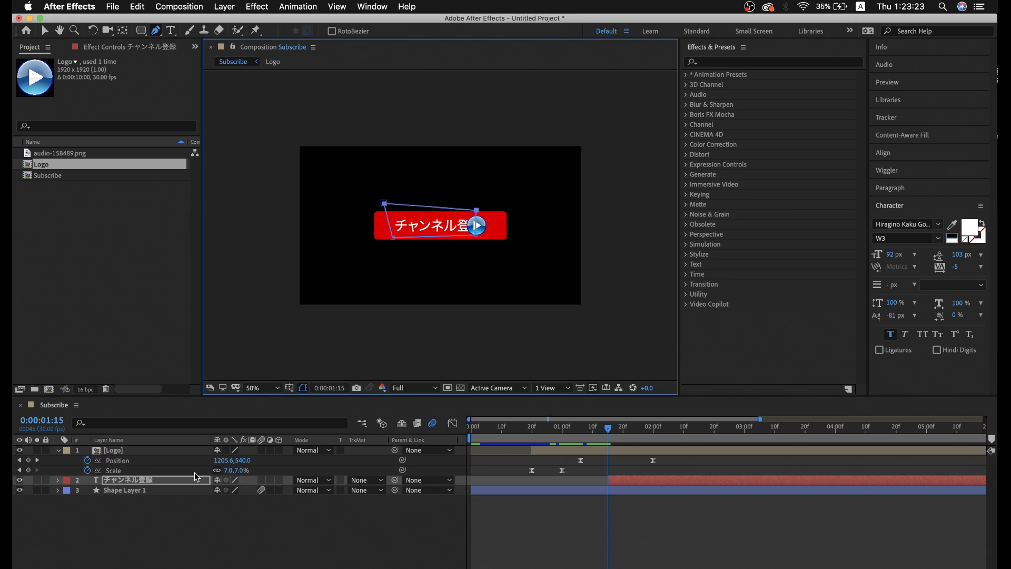
{"action": "key", "text": "m"}
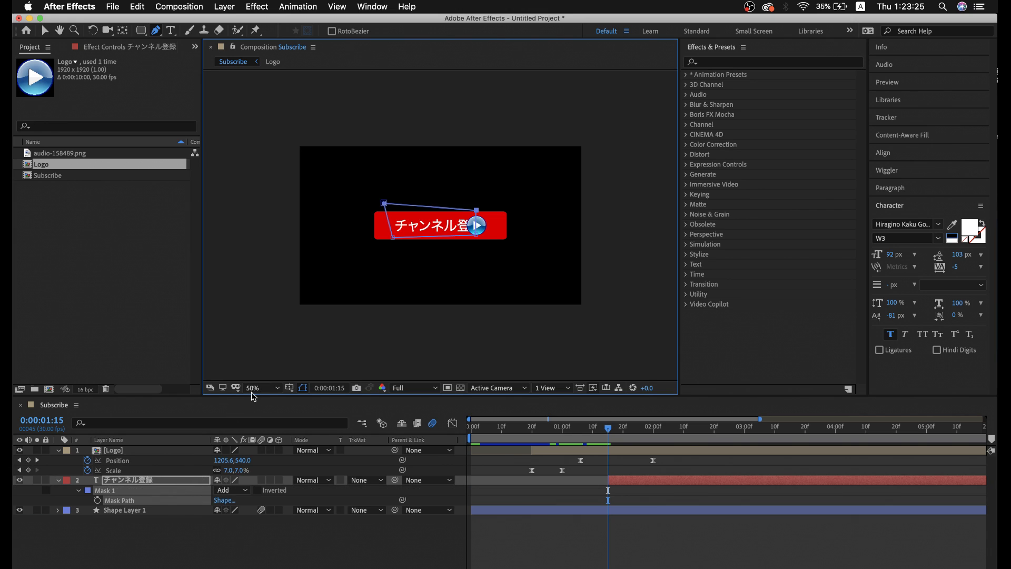
{"action": "left_click", "coordinate": [256, 388]}
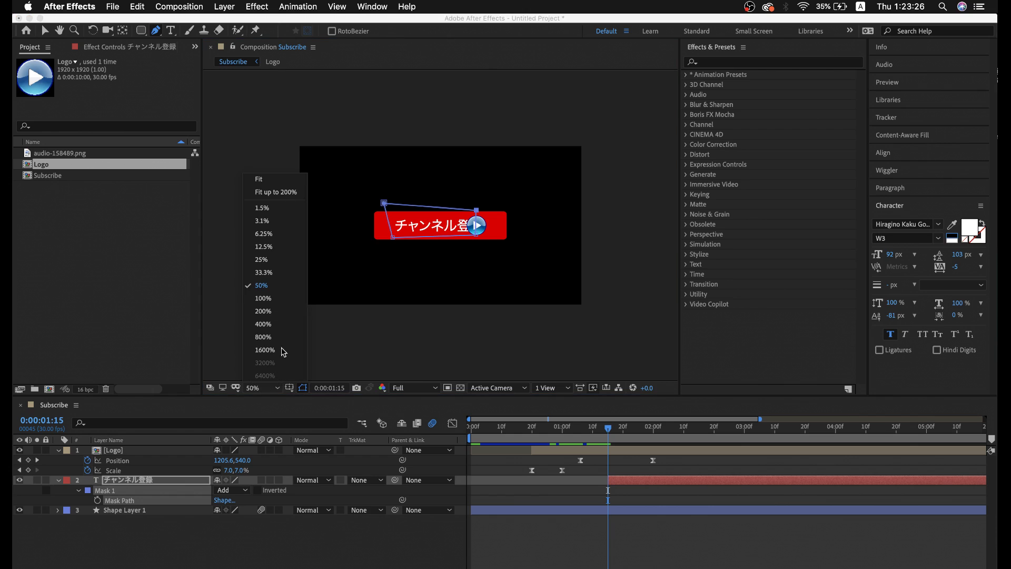
{"action": "left_click", "coordinate": [287, 194]}
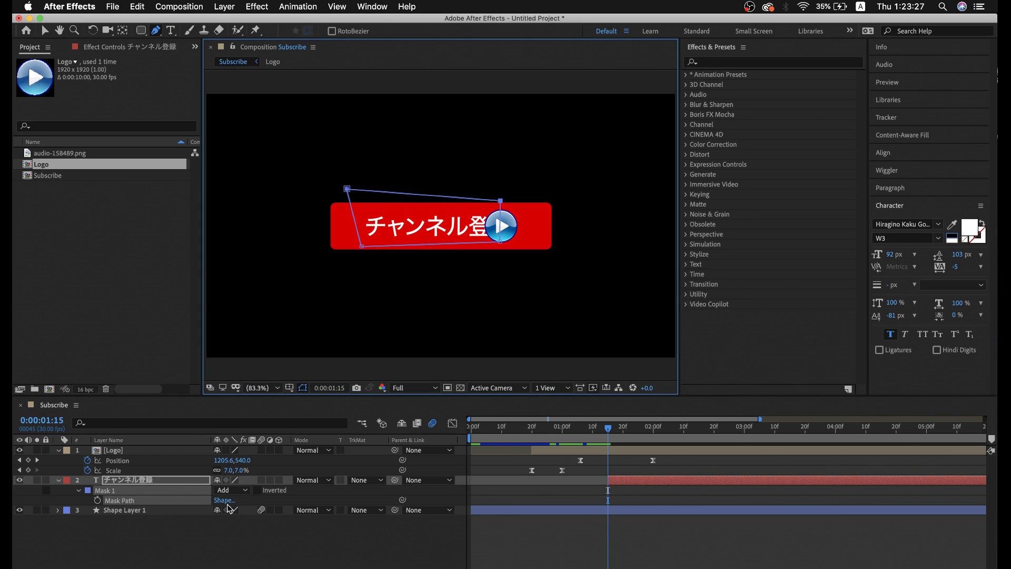
{"action": "left_click", "coordinate": [258, 490]}
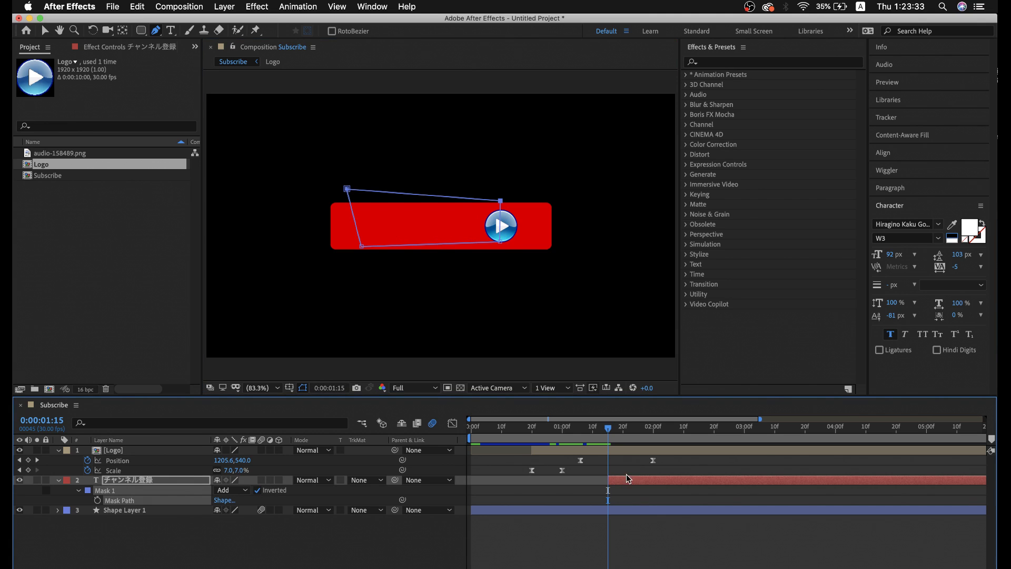
Enable Mask Path keyframing, then at 1:23 drag the mask's right corners left to uncover the text.
{"action": "left_click", "coordinate": [97, 499]}
{"action": "left_click_drag", "start_coordinate": [615, 431], "coordinate": [656, 436]}
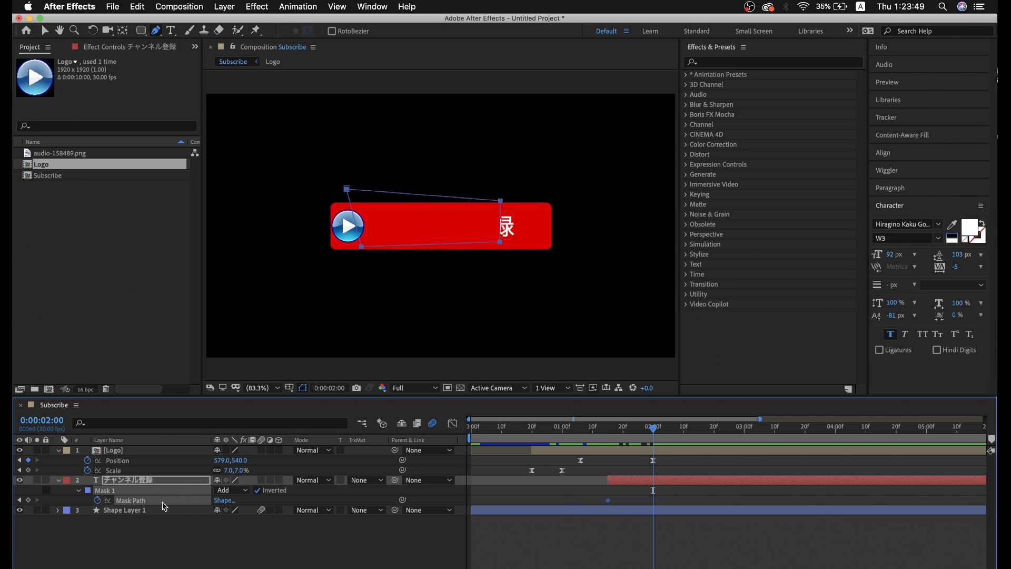
{"action": "left_click", "coordinate": [668, 515]}
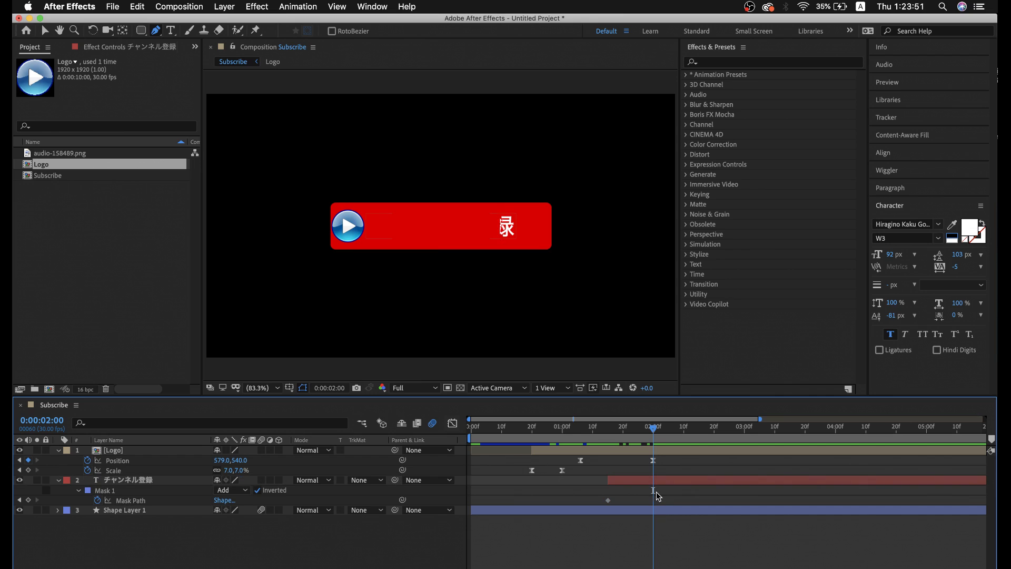
{"action": "left_click", "coordinate": [656, 482]}
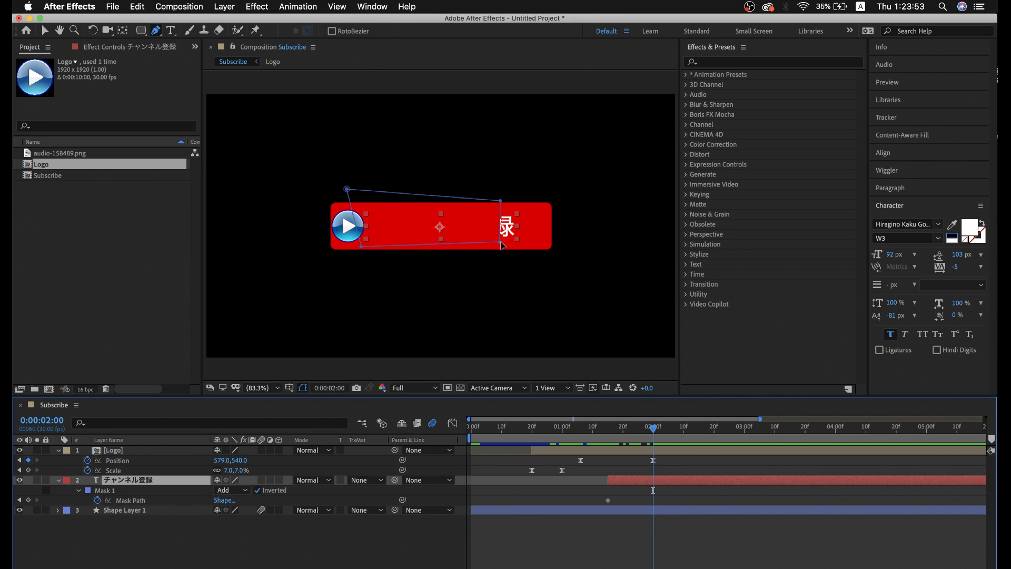
{"action": "left_click_drag", "start_coordinate": [500, 242], "coordinate": [345, 244]}
{"action": "left_click", "coordinate": [366, 242]}
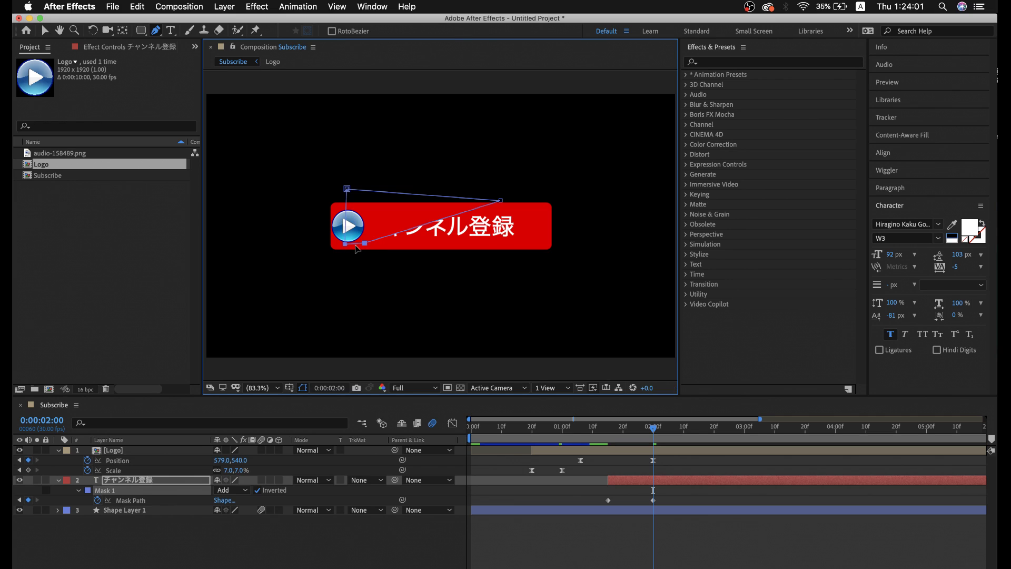
{"action": "left_click", "coordinate": [356, 246]}
{"action": "left_click_drag", "start_coordinate": [500, 200], "coordinate": [358, 207]}
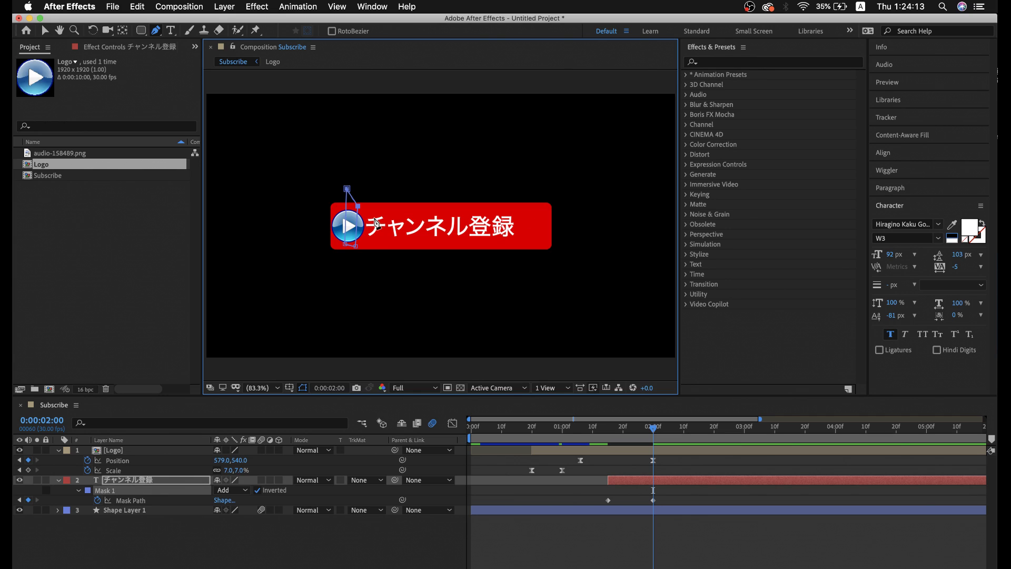
Preview the text reveal from 1:15 and inspect the two Mask Path keyframes.
{"action": "left_click", "coordinate": [606, 429]}
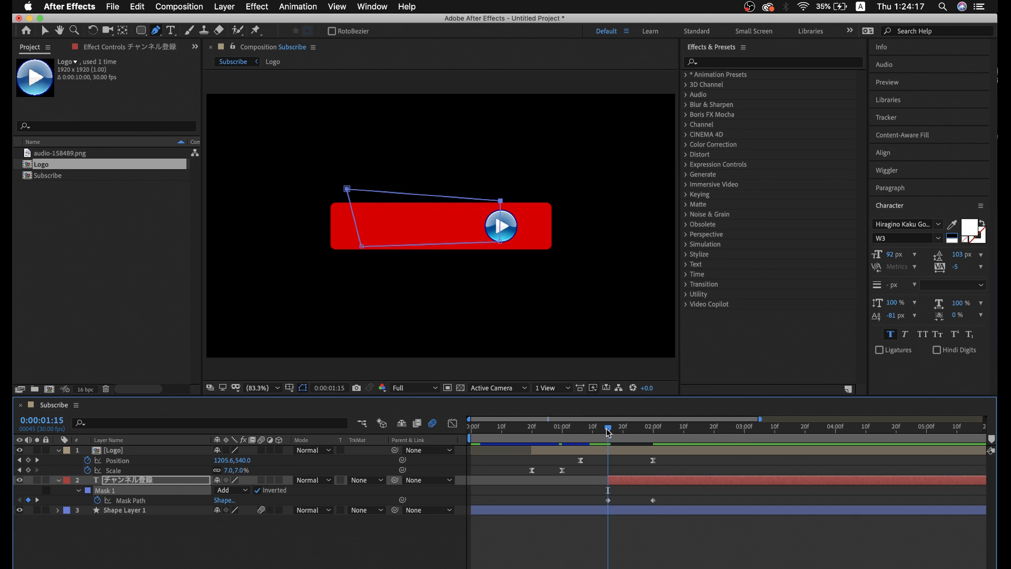
{"action": "key", "text": "space"}
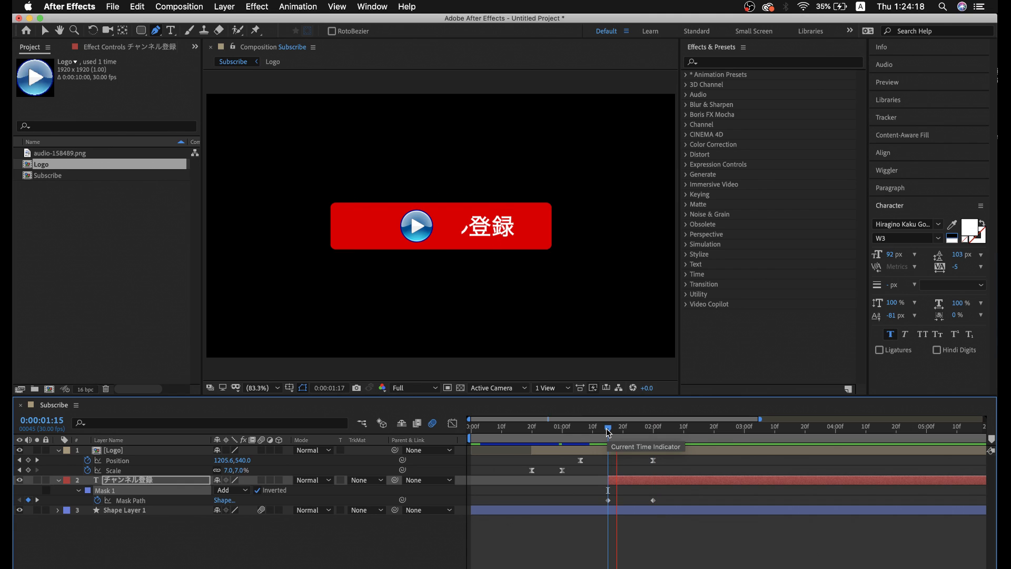
{"action": "key", "text": "space"}
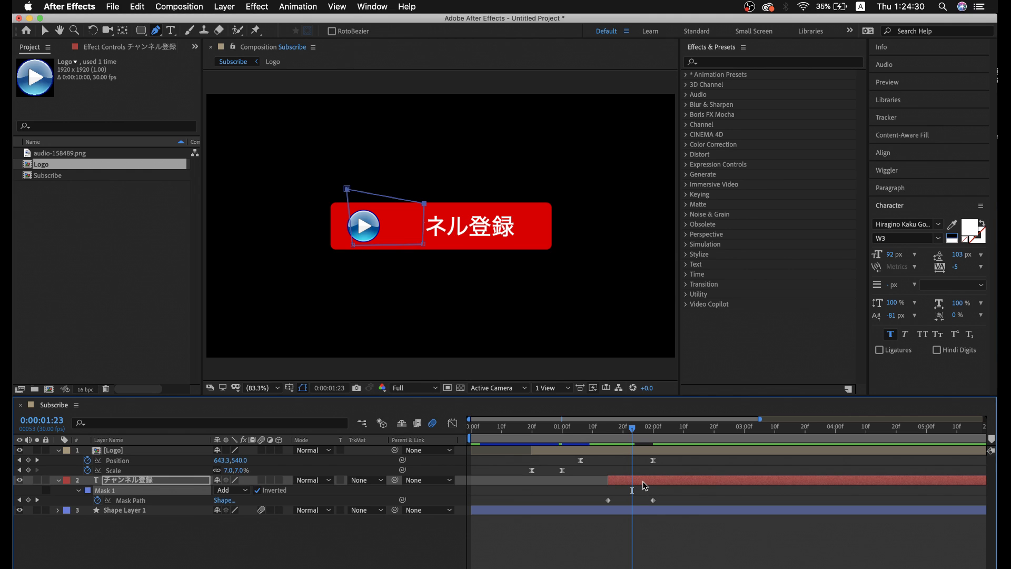
{"action": "left_click", "coordinate": [653, 500]}
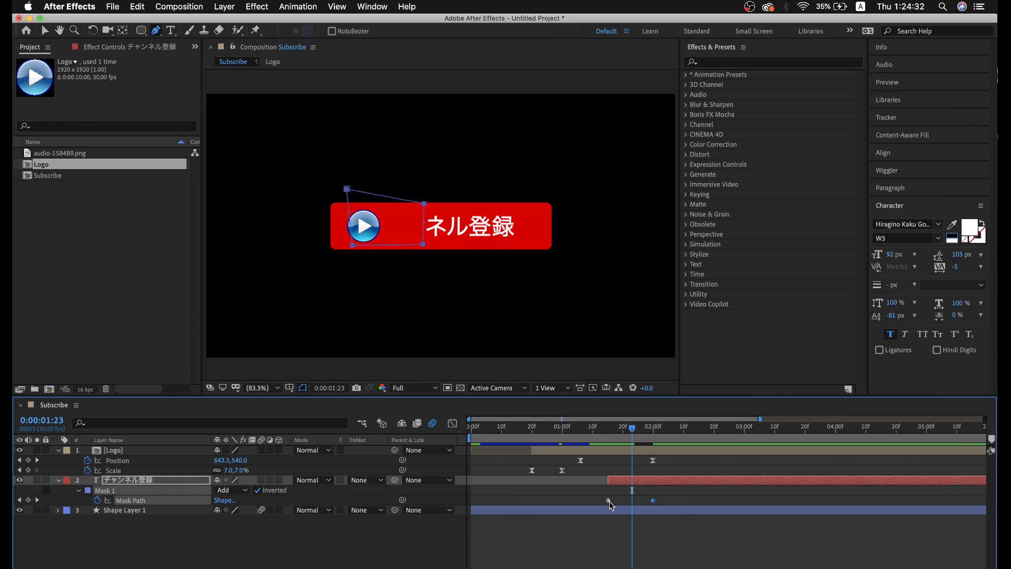
{"action": "left_click", "coordinate": [609, 501]}
Add Mask Path keyframes at 1:27 and 1:19, shifting the mask left to follow the logo.
{"action": "mouse_move", "coordinate": [635, 421]}
{"action": "left_mouse_down"}
{"action": "mouse_move", "coordinate": [646, 430]}
{"action": "mouse_move", "coordinate": [616, 434]}
{"action": "mouse_move", "coordinate": [632, 437]}
{"action": "left_mouse_up"}
{"action": "left_click", "coordinate": [373, 247]}
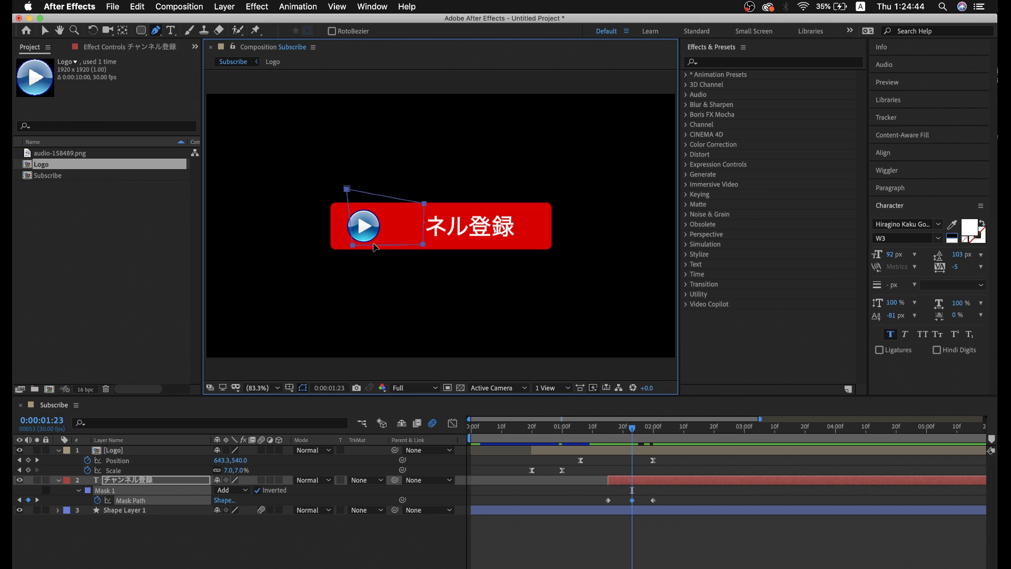
{"action": "left_click_drag", "start_coordinate": [424, 245], "coordinate": [367, 248]}
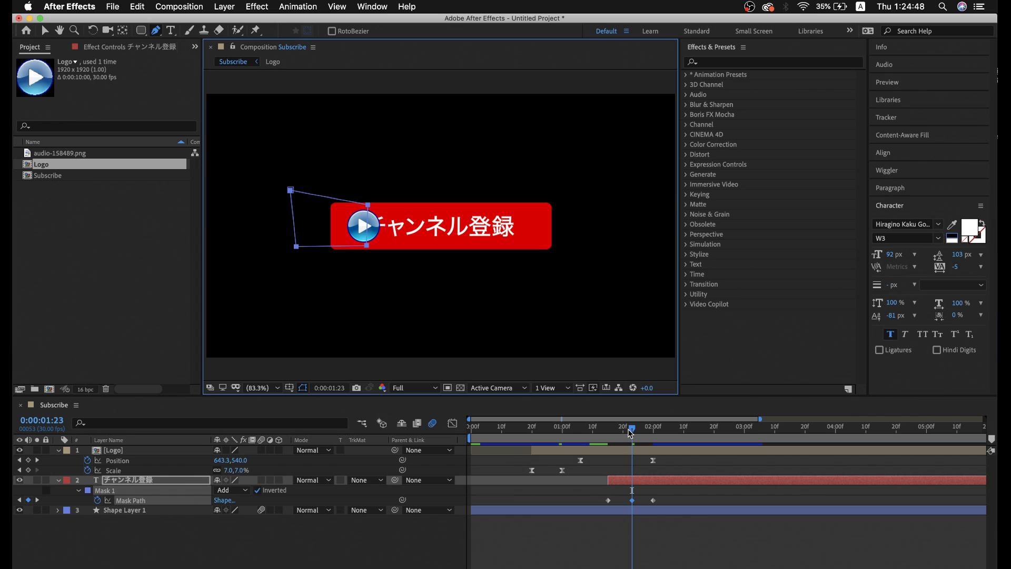
{"action": "left_click_drag", "start_coordinate": [630, 432], "coordinate": [619, 432]}
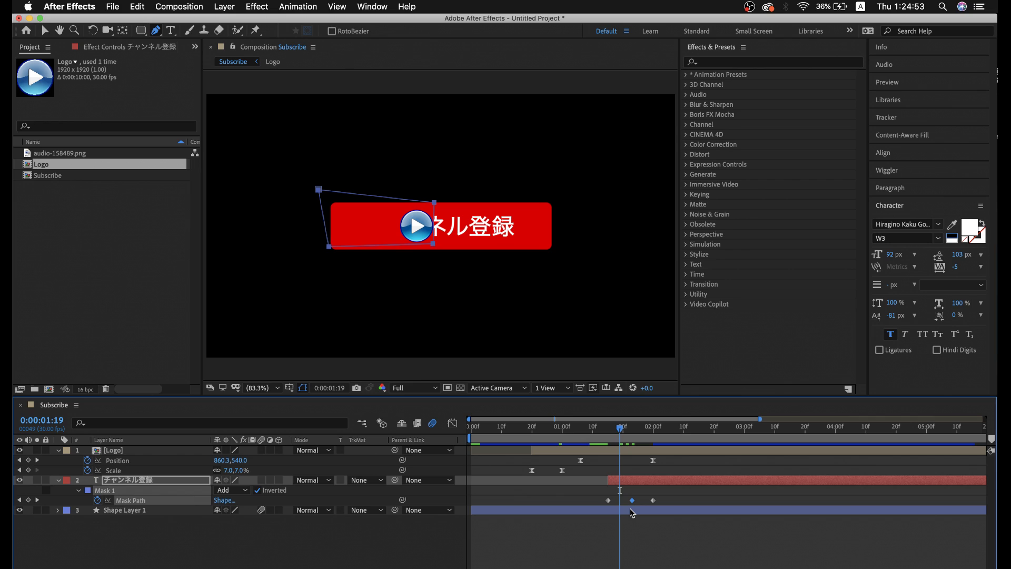
{"action": "left_click", "coordinate": [433, 244]}
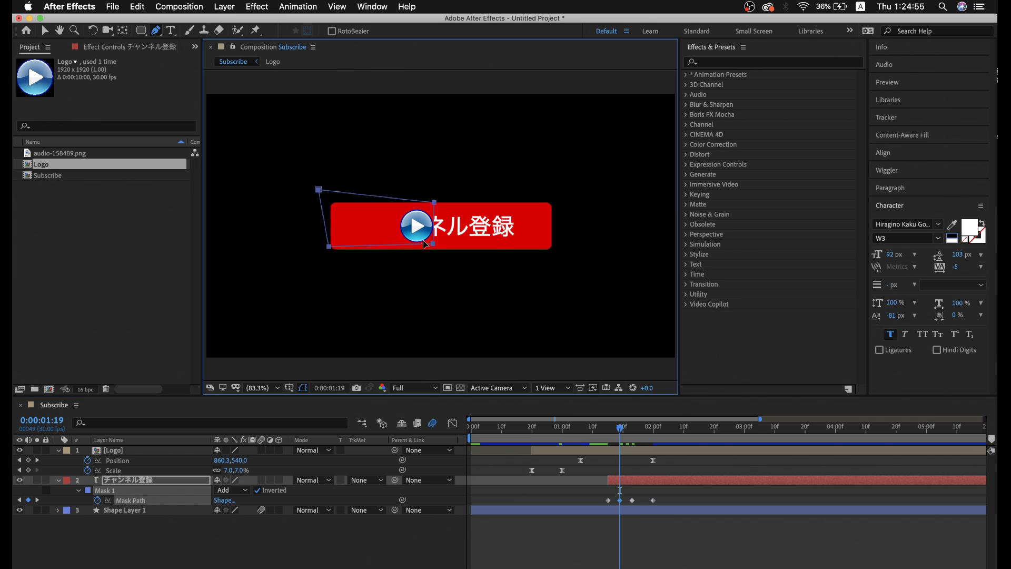
{"action": "left_click_drag", "start_coordinate": [434, 243], "coordinate": [424, 243]}
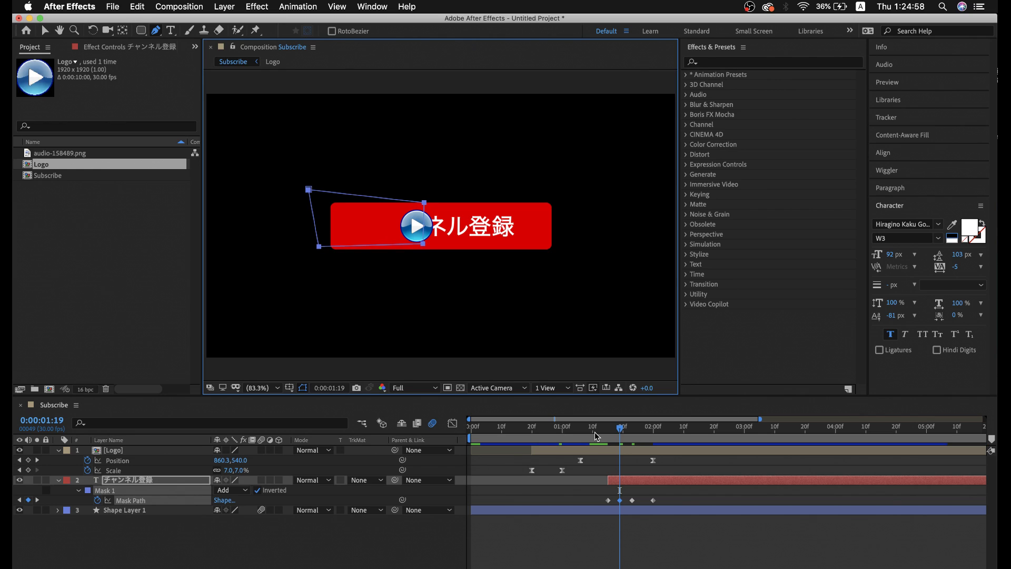
{"action": "left_click_drag", "start_coordinate": [595, 431], "coordinate": [598, 428]}
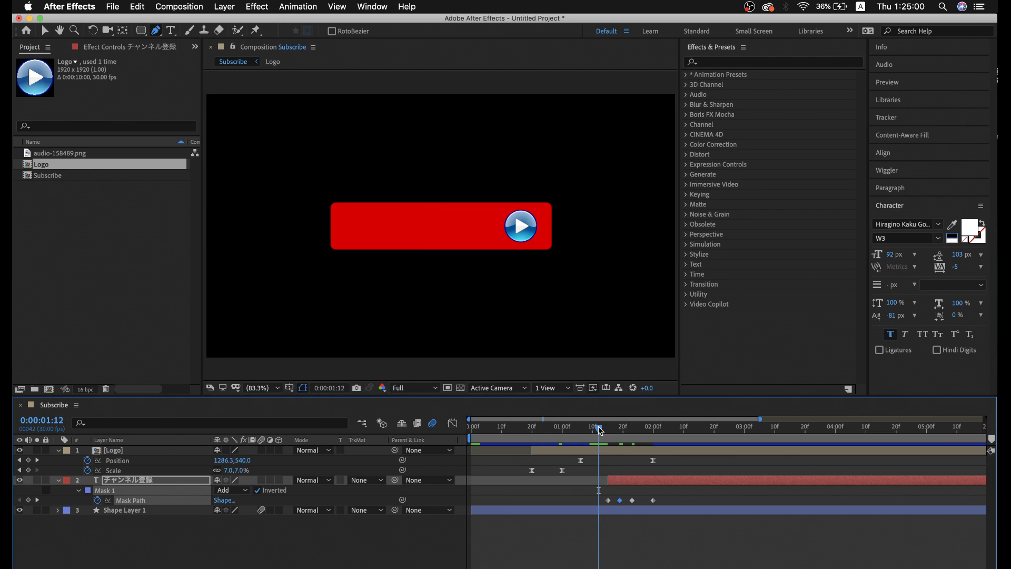
Play back the reveal and scrub from the start to about 1:28 to check it.
{"action": "key", "text": "space"}
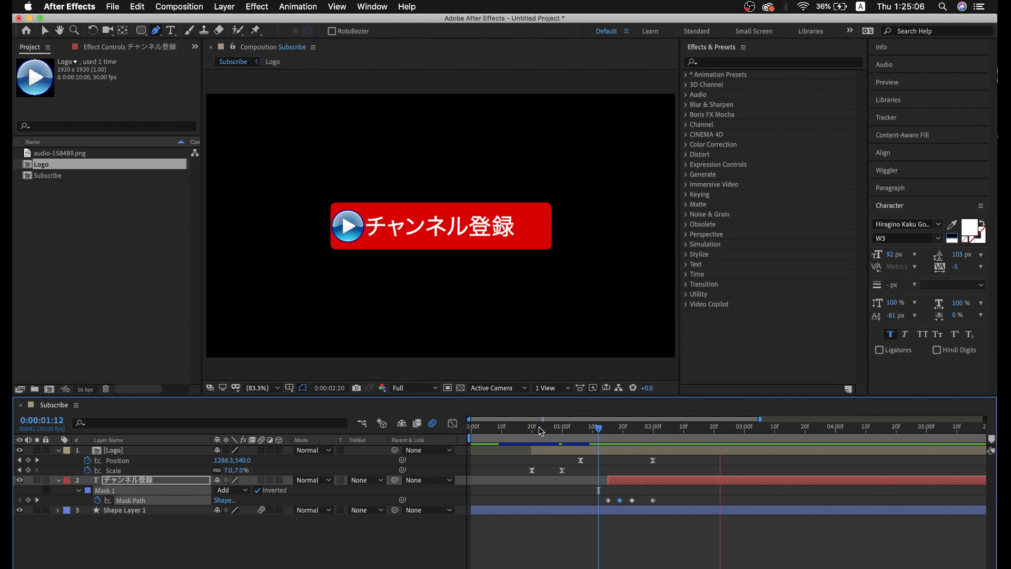
{"action": "left_click", "coordinate": [579, 426]}
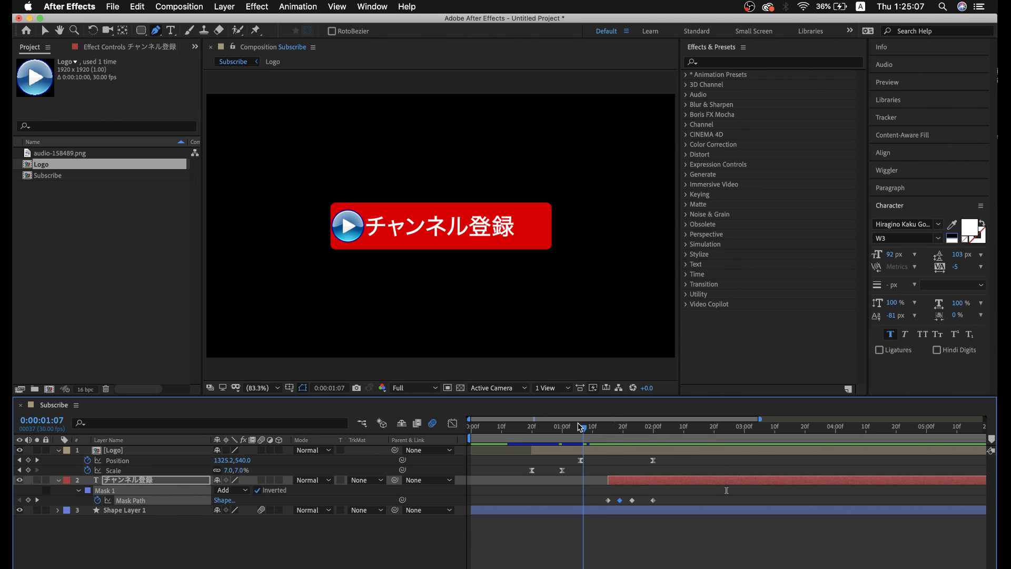
{"action": "left_click_drag", "start_coordinate": [579, 427], "coordinate": [495, 427]}
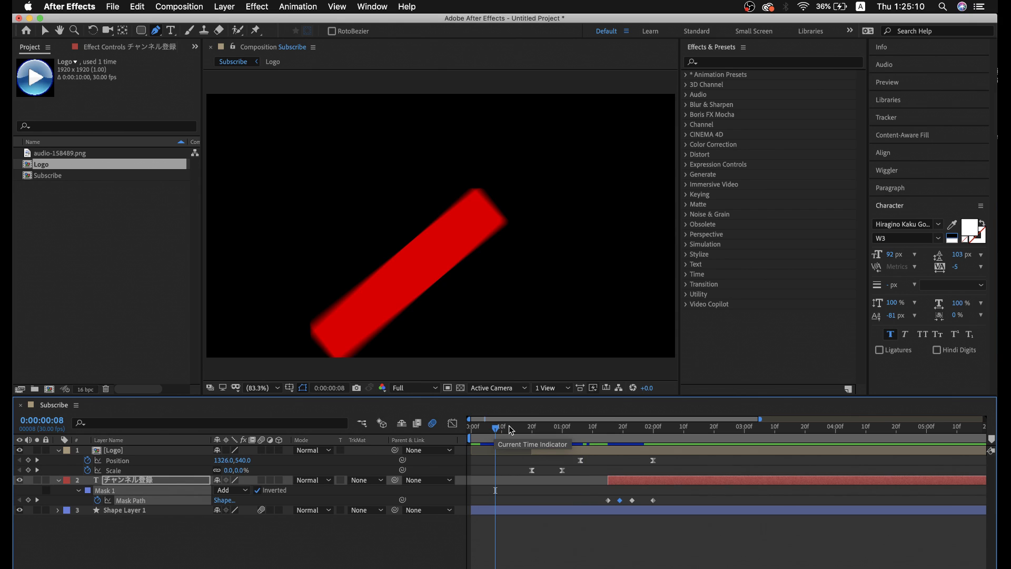
{"action": "left_click", "coordinate": [648, 425]}
{"action": "left_click", "coordinate": [650, 425]}
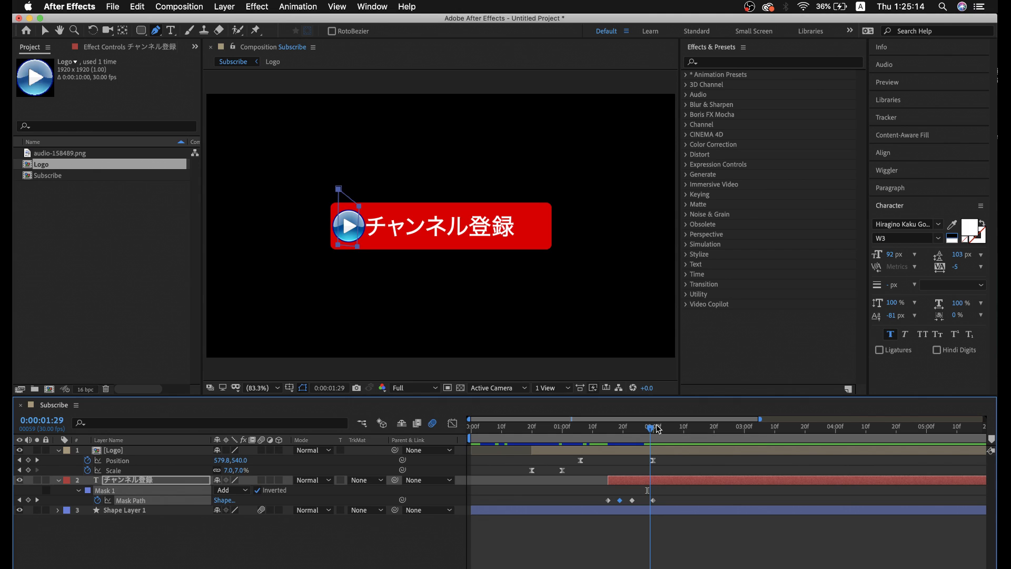
Collapse the Logo layer's and text layer's expanded properties in the timeline.
{"action": "left_click", "coordinate": [657, 426]}
{"action": "left_click", "coordinate": [58, 450]}
{"action": "left_click", "coordinate": [60, 463]}
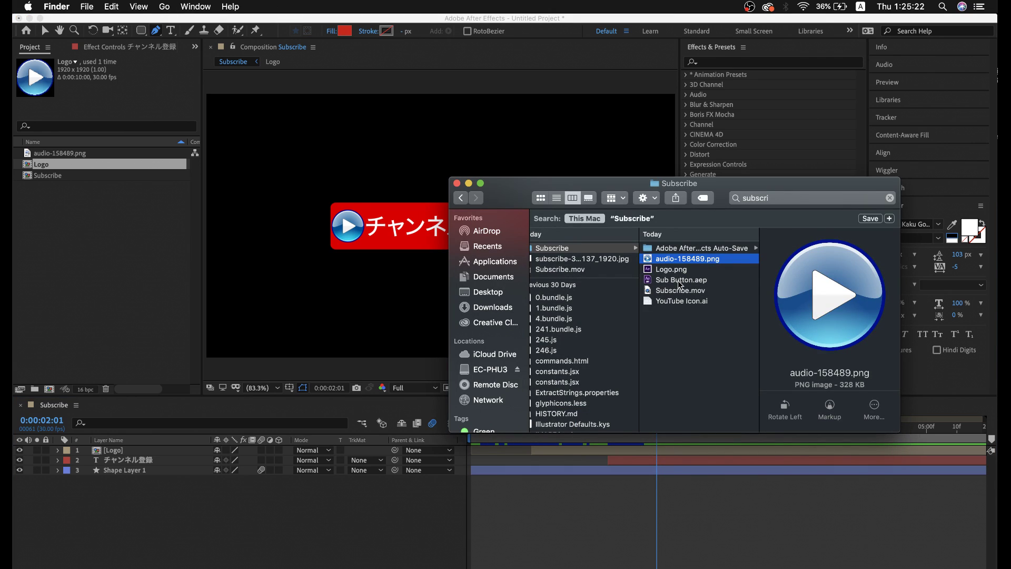
Drag YouTube Icon.ai from Finder into the After Effects Project panel.
{"action": "left_click", "coordinate": [683, 301]}
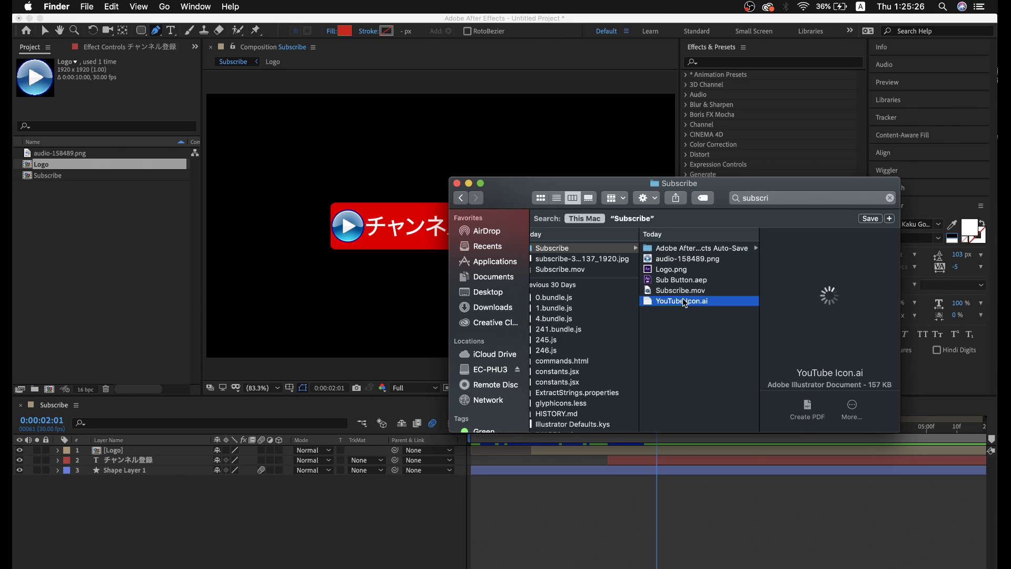
{"action": "left_click_drag", "start_coordinate": [683, 301], "coordinate": [135, 256]}
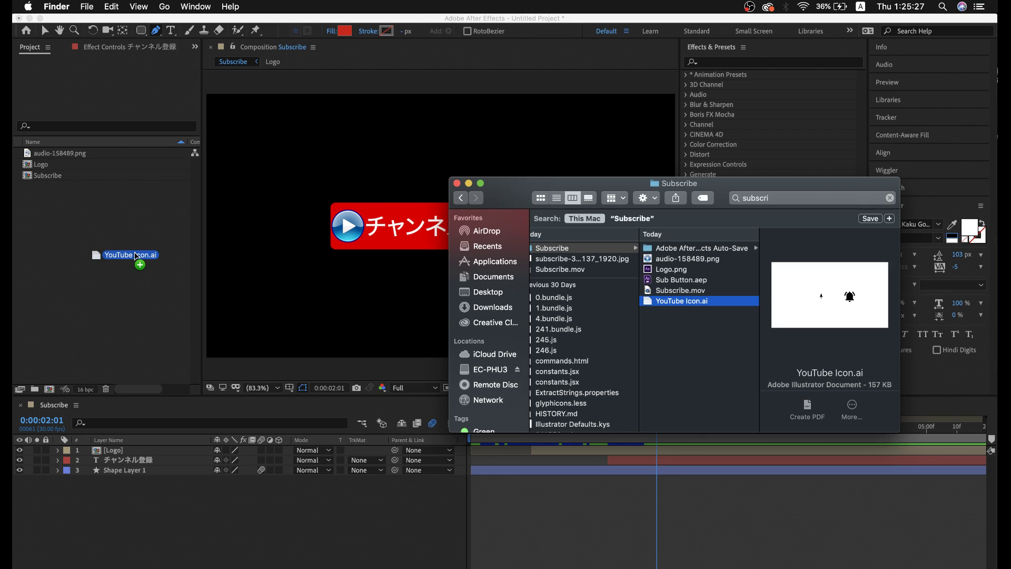
{"action": "left_click_drag", "start_coordinate": [135, 255], "coordinate": [138, 256]}
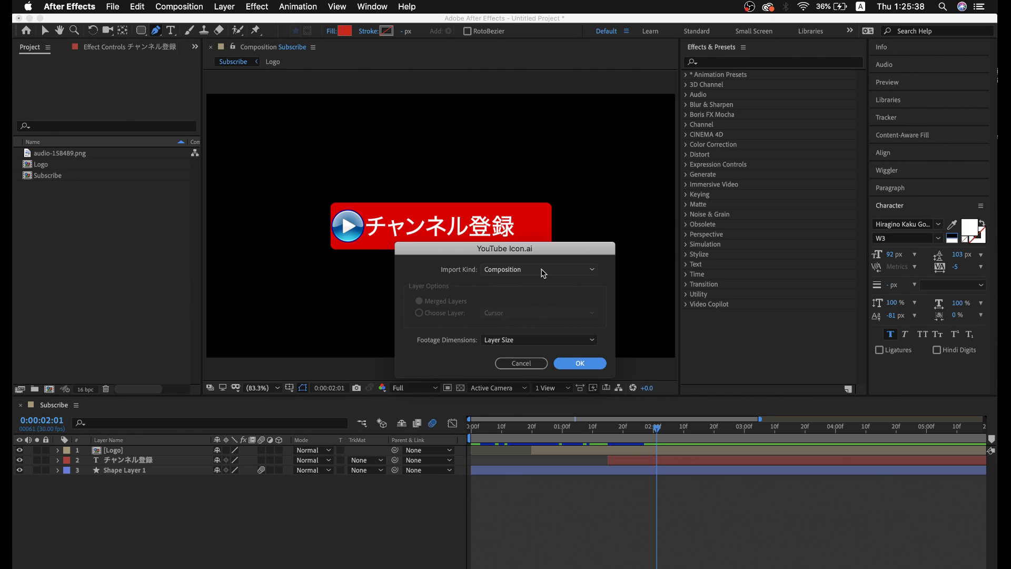
Import YouTube Icon.ai as a composition and add its Bell layer to the Subscribe timeline.
{"action": "key", "text": "Return"}
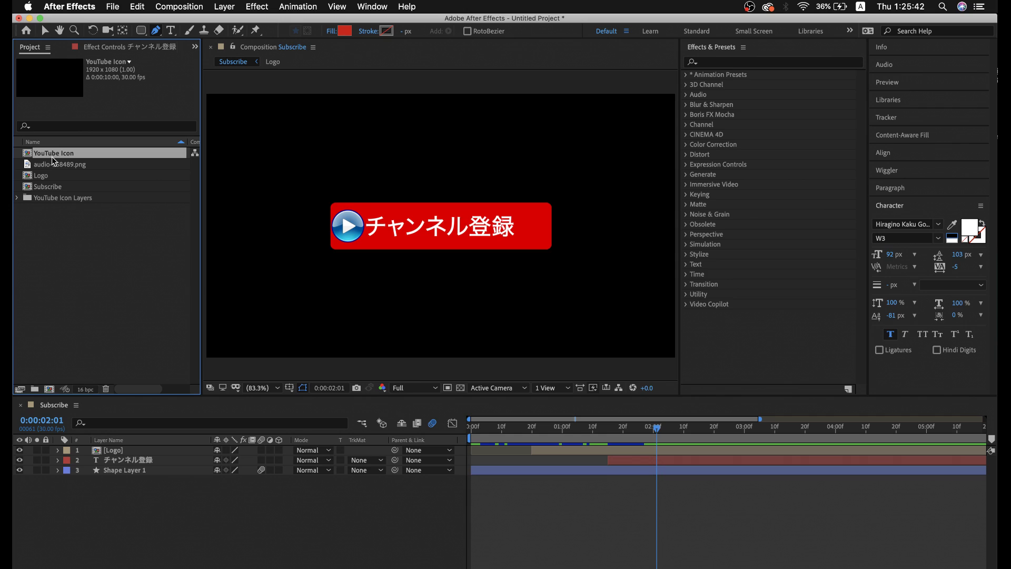
{"action": "left_click", "coordinate": [18, 198]}
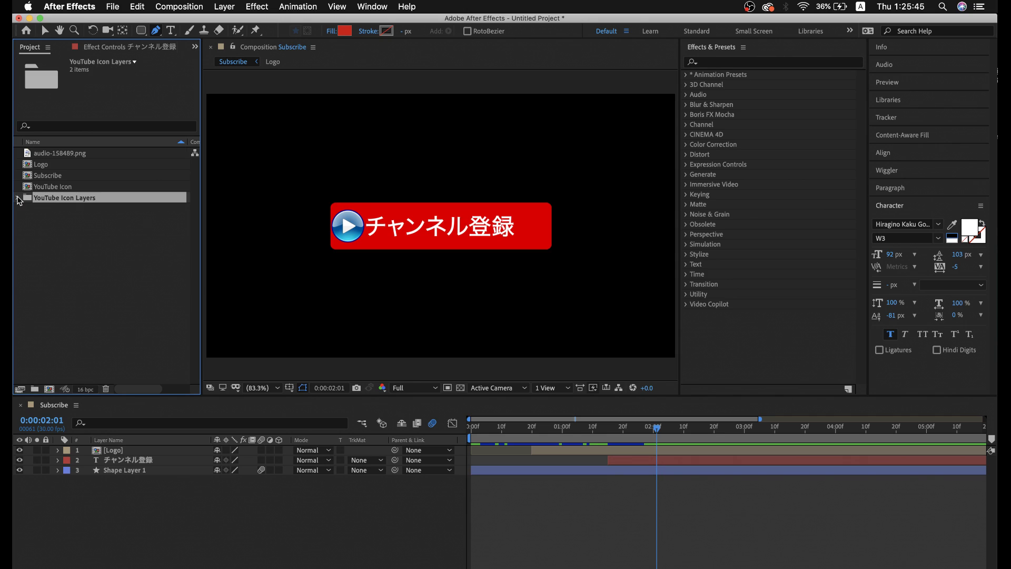
{"action": "left_click", "coordinate": [18, 197]}
{"action": "left_click", "coordinate": [69, 209]}
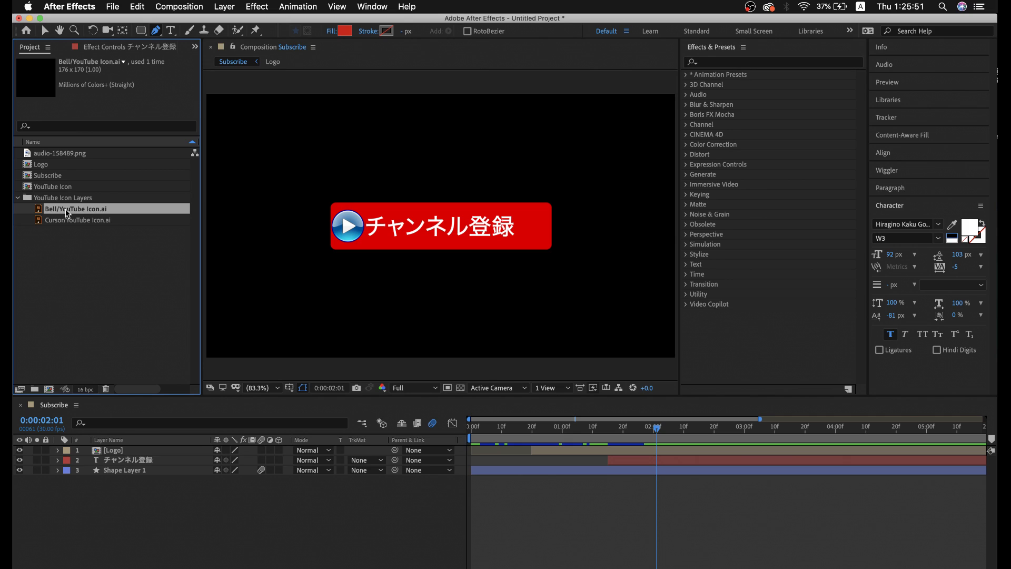
{"action": "left_click_drag", "start_coordinate": [67, 213], "coordinate": [158, 459]}
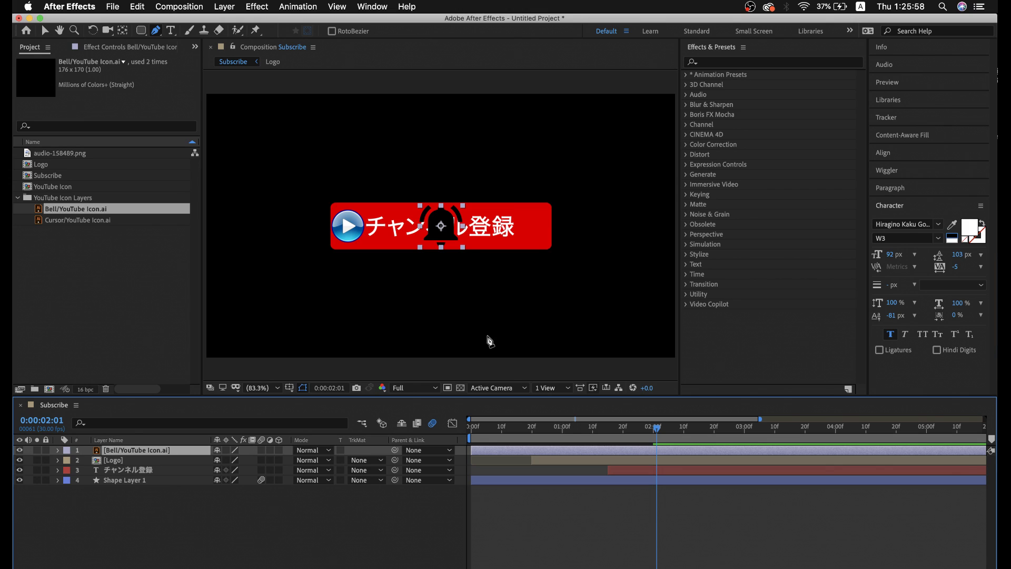
Scale the bell layer down to 80%.
{"action": "key", "text": "s"}
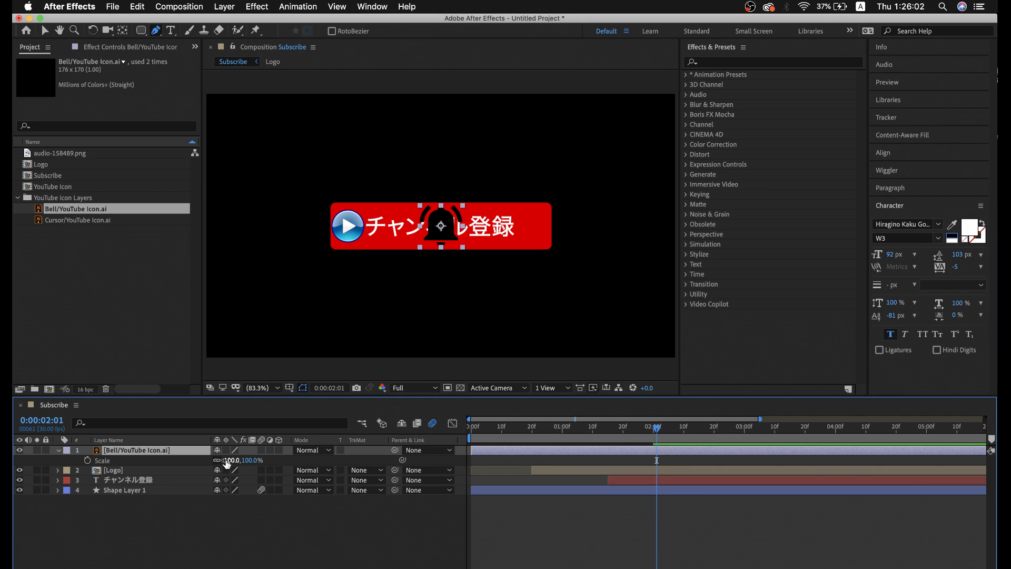
{"action": "left_click", "coordinate": [230, 460]}
{"action": "type", "text": "90"}
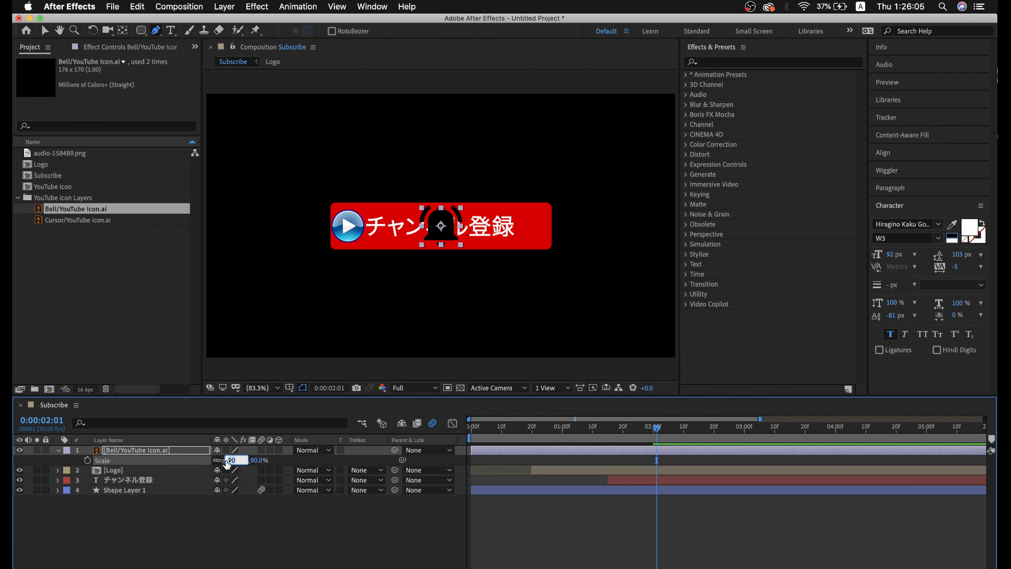
{"action": "type", "text": "80"}
{"action": "key", "text": "Return"}
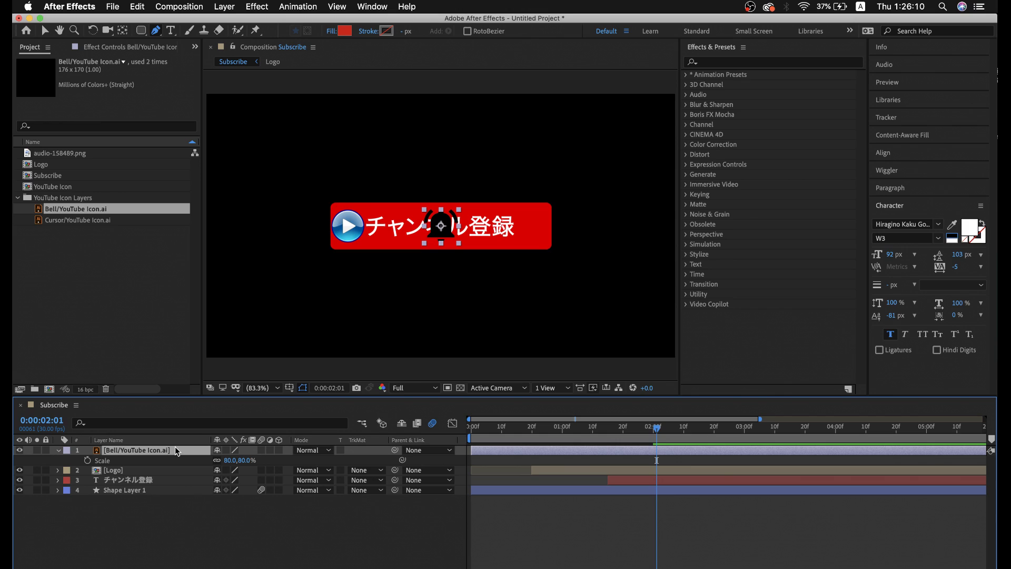
Reduce the bell to 70% and move it to Position 1333,540, right of the text.
{"action": "key", "text": "p"}
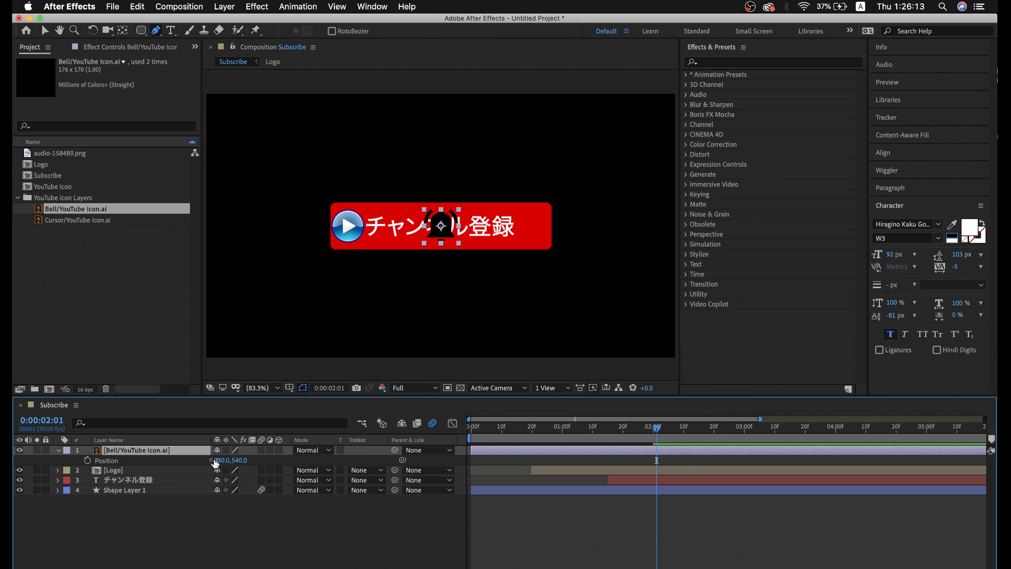
{"action": "left_click_drag", "start_coordinate": [216, 460], "coordinate": [428, 527]}
{"action": "left_click", "coordinate": [428, 527]}
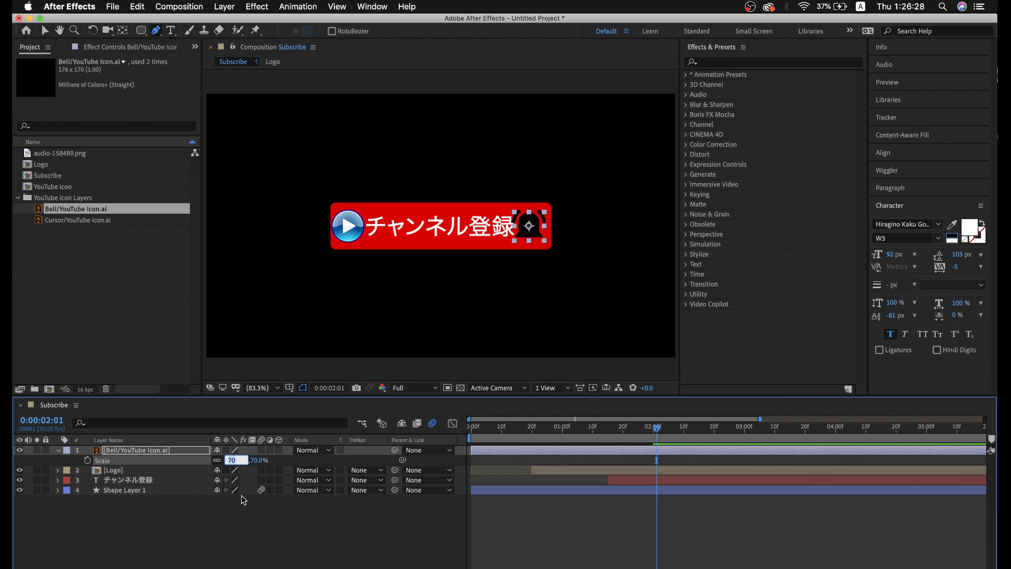
{"action": "key", "text": "Return"}
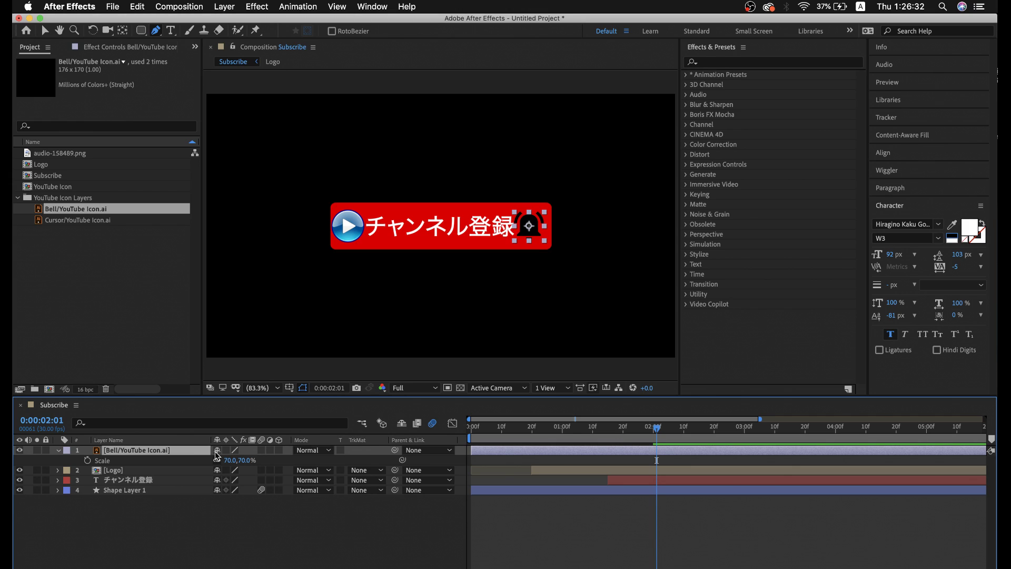
{"action": "key", "text": "p"}
{"action": "left_click_drag", "start_coordinate": [226, 461], "coordinate": [232, 460]}
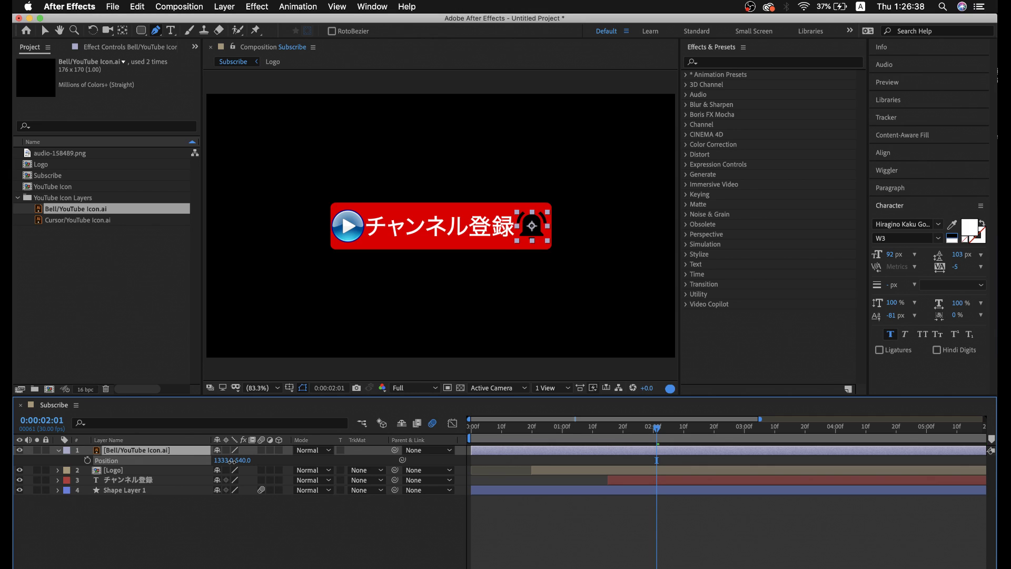
{"action": "left_click", "coordinate": [232, 461]}
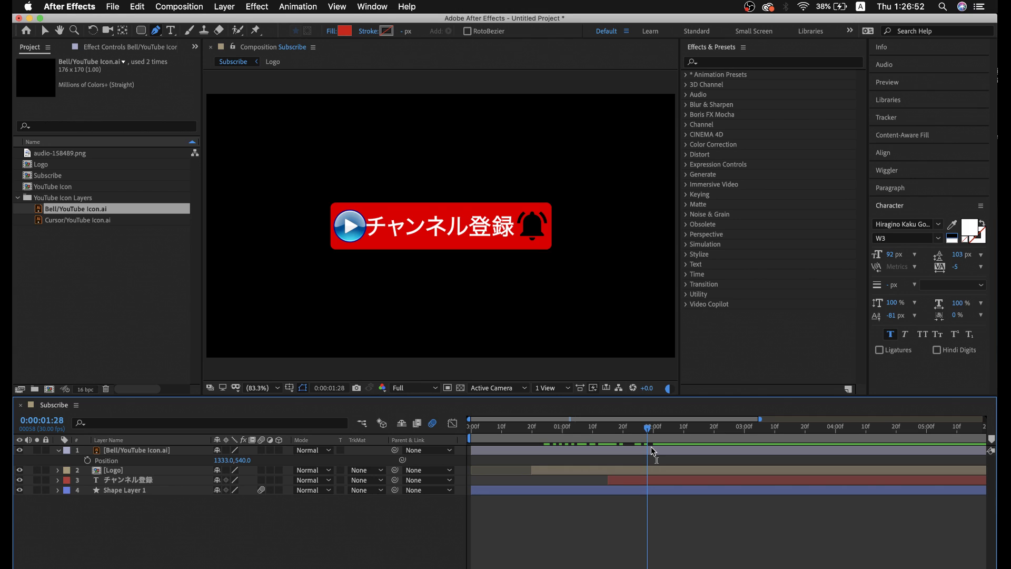
Step back one frame, select the bell layer and zoom the viewer in on it.
{"action": "key", "text": "Page_Up"}
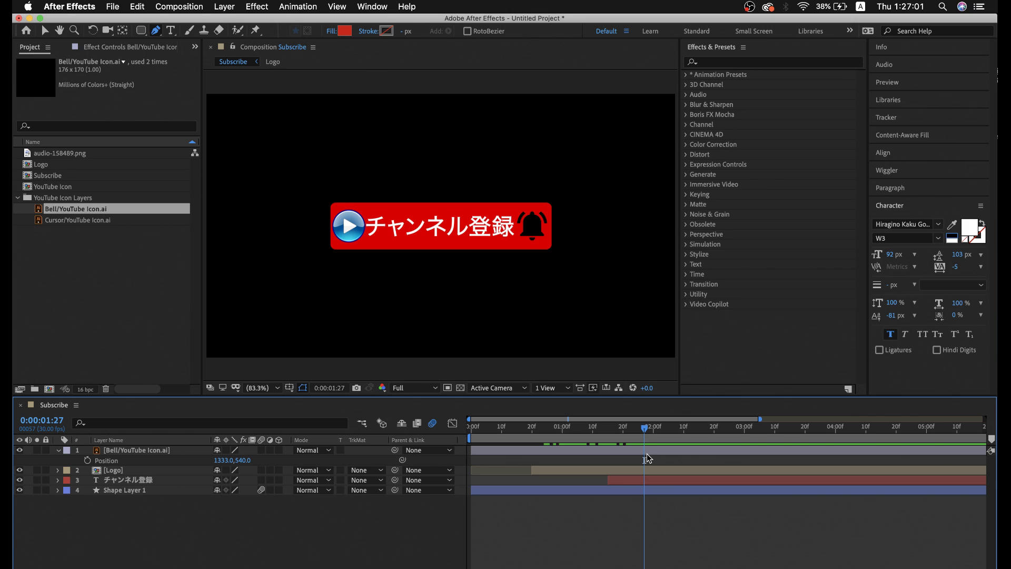
{"action": "left_click", "coordinate": [647, 453]}
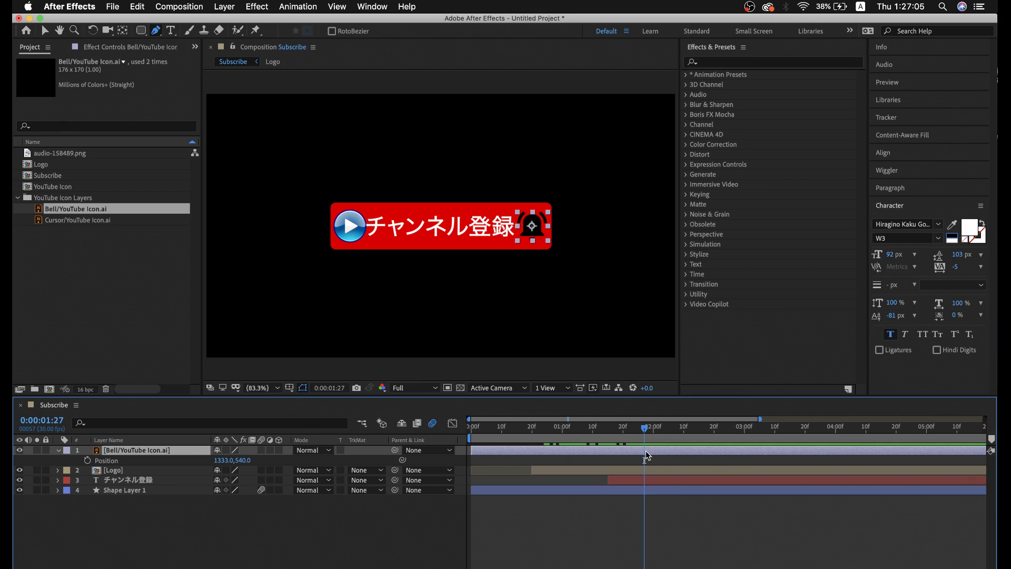
{"action": "scroll", "coordinate": [544, 230], "scroll_direction": "up", "scroll_amount": 5}
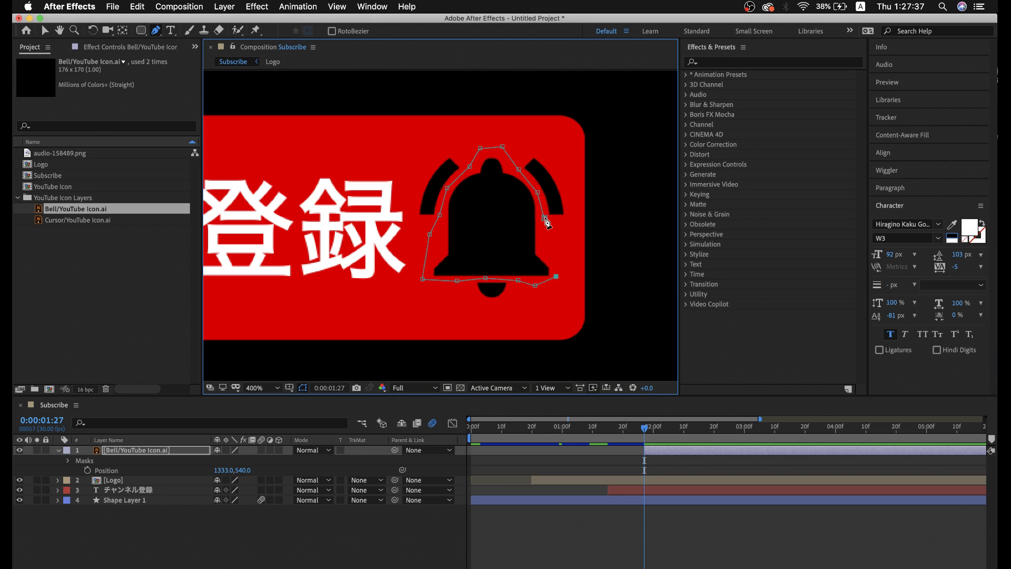
Duplicate the bell layer and invert the top copy's mask to show the arcs and clapper.
{"action": "left_click", "coordinate": [662, 452]}
{"action": "key", "text": "ctrl+d"}
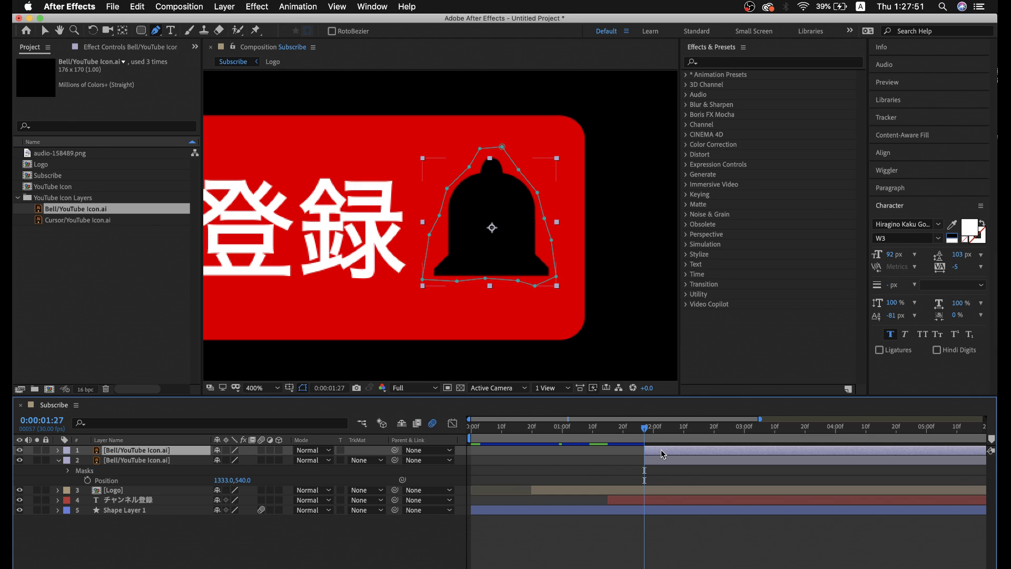
{"action": "key", "text": "m"}
{"action": "left_click", "coordinate": [257, 461]}
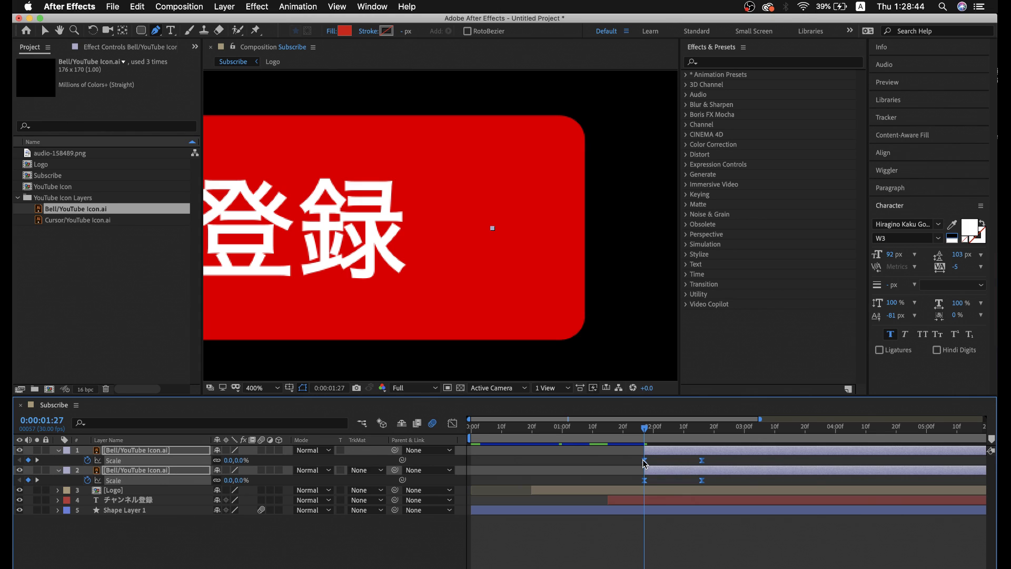
Deselect the Scale keyframes and scrub the time from 1:25 to 2:10.
{"action": "left_click", "coordinate": [642, 459], "text": "shift"}
{"action": "left_click_drag", "start_coordinate": [651, 434], "coordinate": [640, 430]}
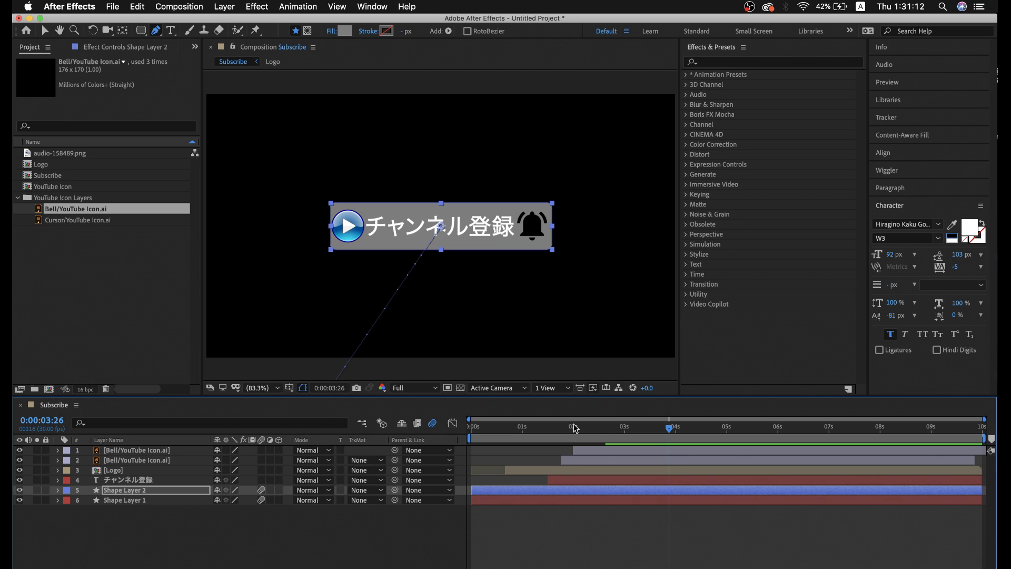
{"action": "left_click", "coordinate": [590, 428]}
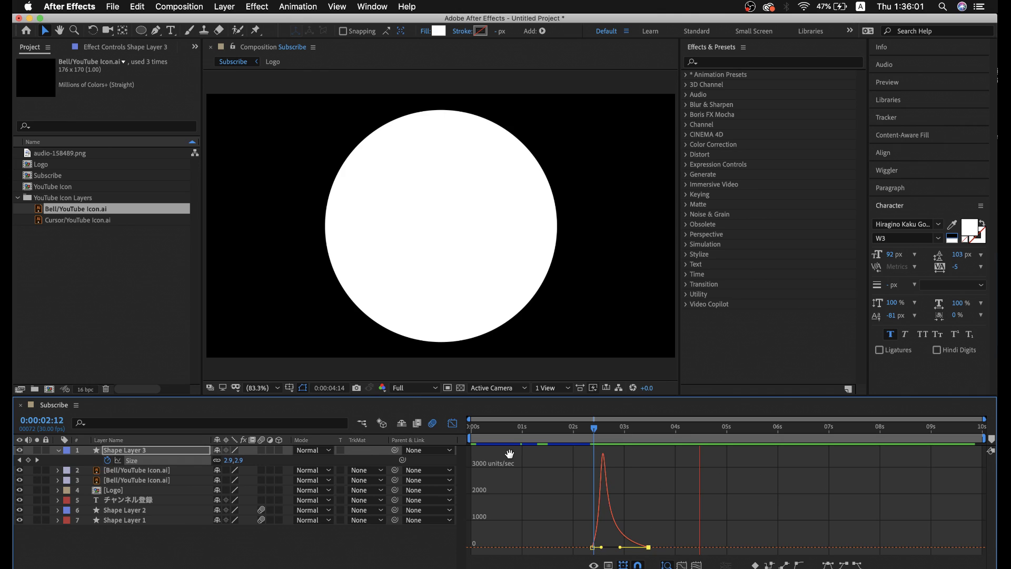
Return to layer bars and go to 2:11, where the click circle starts growing.
{"action": "key", "text": "shift+F3"}
{"action": "left_click", "coordinate": [593, 428]}
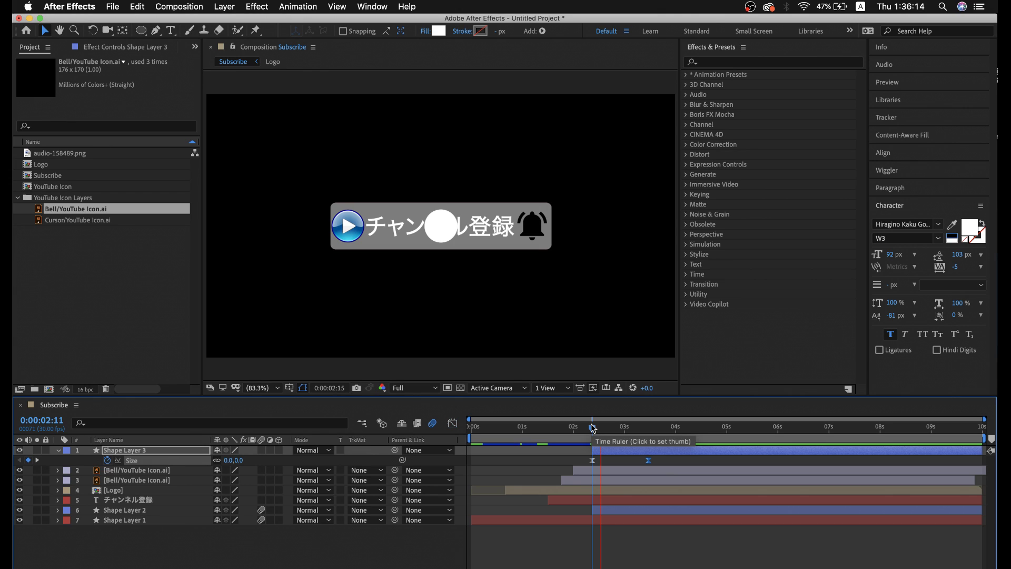
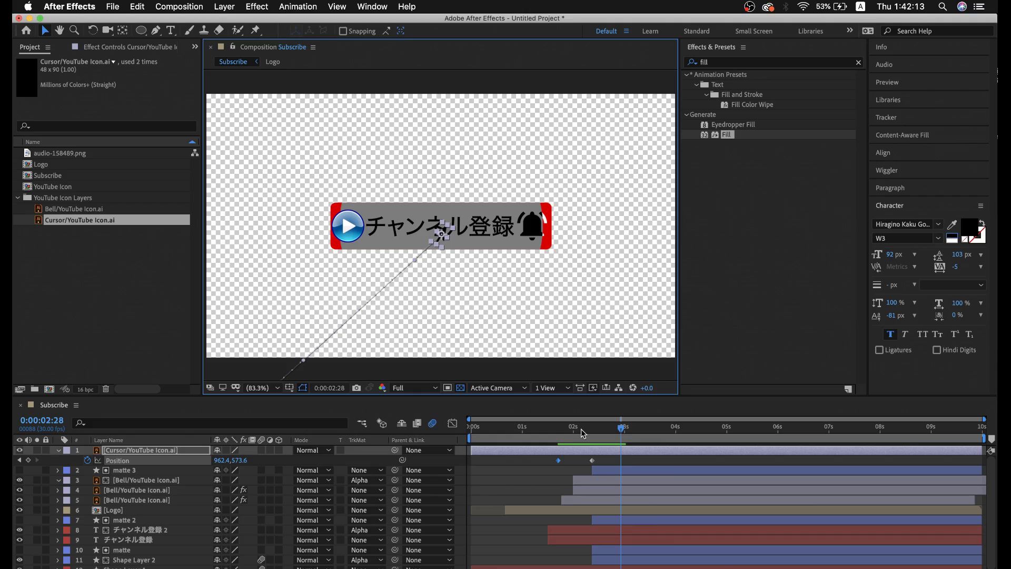
Apply Easy Ease to the cursor's Position keyframes and check their speed curve in the Graph Editor.
{"action": "key", "text": "F9"}
{"action": "left_click_drag", "start_coordinate": [580, 429], "coordinate": [560, 430]}
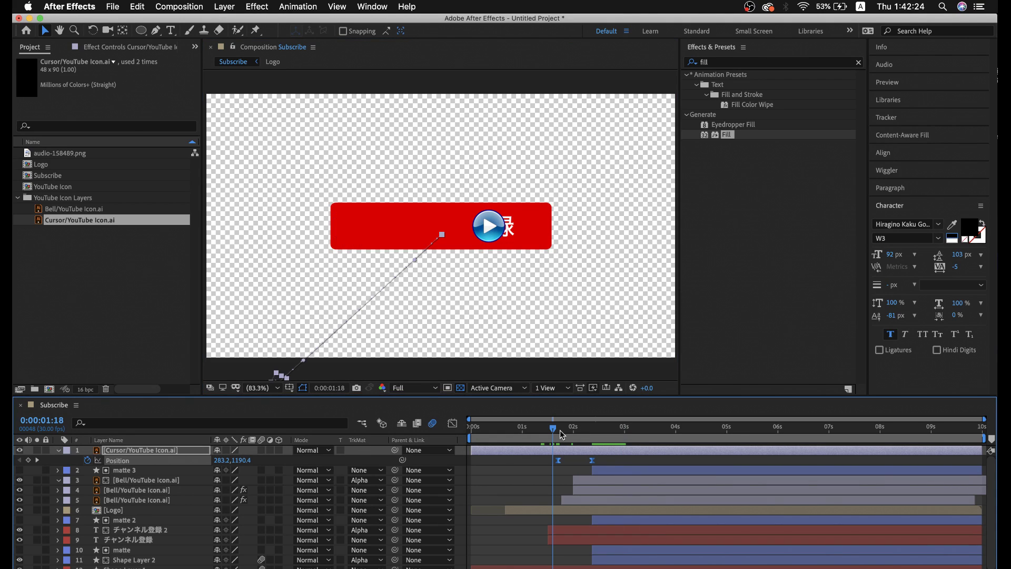
{"action": "left_click_drag", "start_coordinate": [560, 430], "coordinate": [580, 430]}
{"action": "key", "text": "shift+F3"}
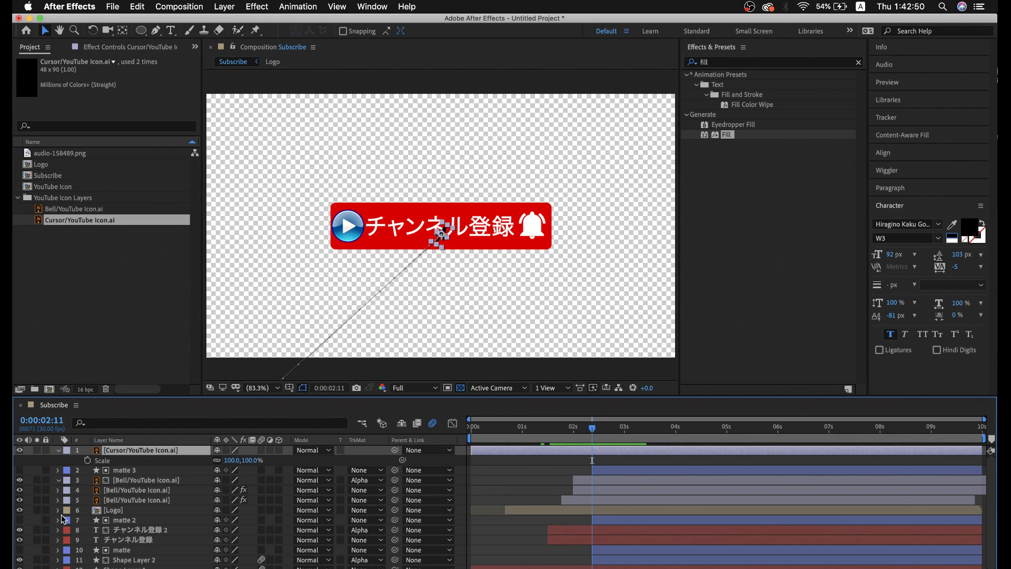
Keyframe the cursor's Scale at 70%, then back at 100% one frame later.
{"action": "key", "text": "Page_Down"}
{"action": "left_click", "coordinate": [87, 460]}
{"action": "left_click", "coordinate": [232, 459]}
{"action": "type", "text": "70"}
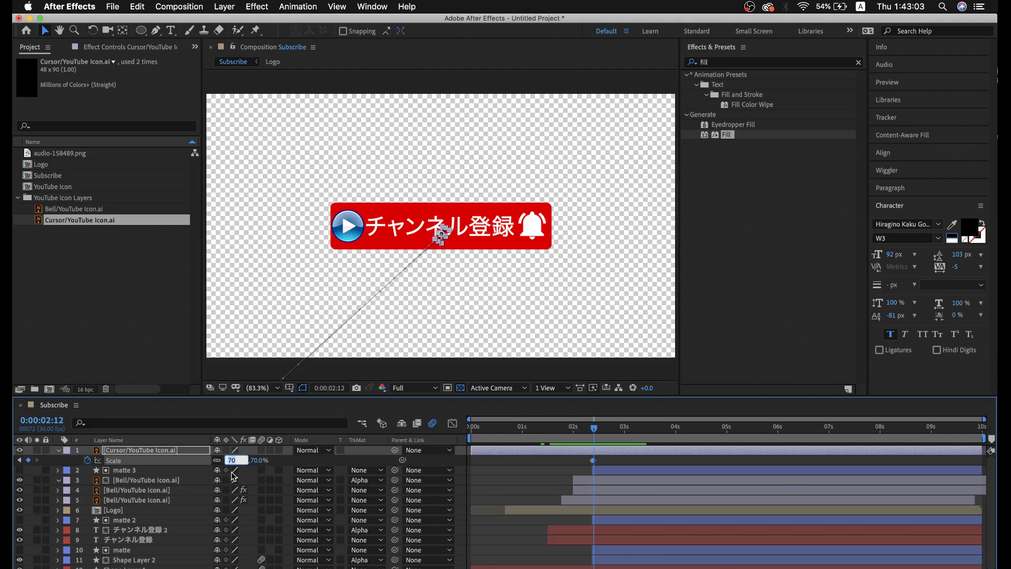
{"action": "key", "text": "Return"}
{"action": "key", "text": "Page_Down"}
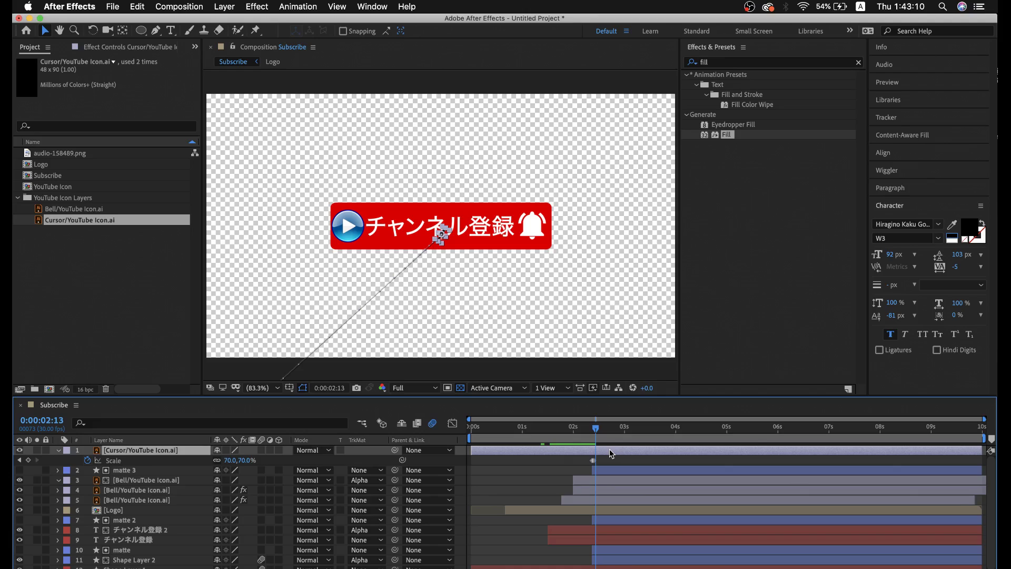
{"action": "left_click", "coordinate": [231, 460]}
{"action": "type", "text": "100"}
{"action": "key", "text": "Return"}
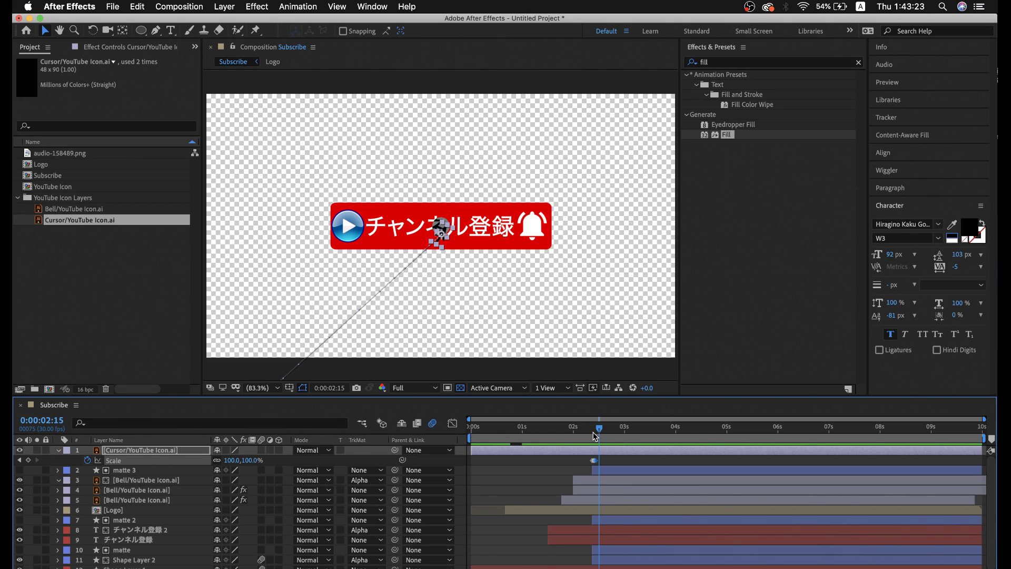
Select the three Scale keyframes, preview the click, and park the playhead at 0:00:03:29.
{"action": "scroll", "coordinate": [681, 464], "scroll_direction": "up", "scroll_amount": 5}
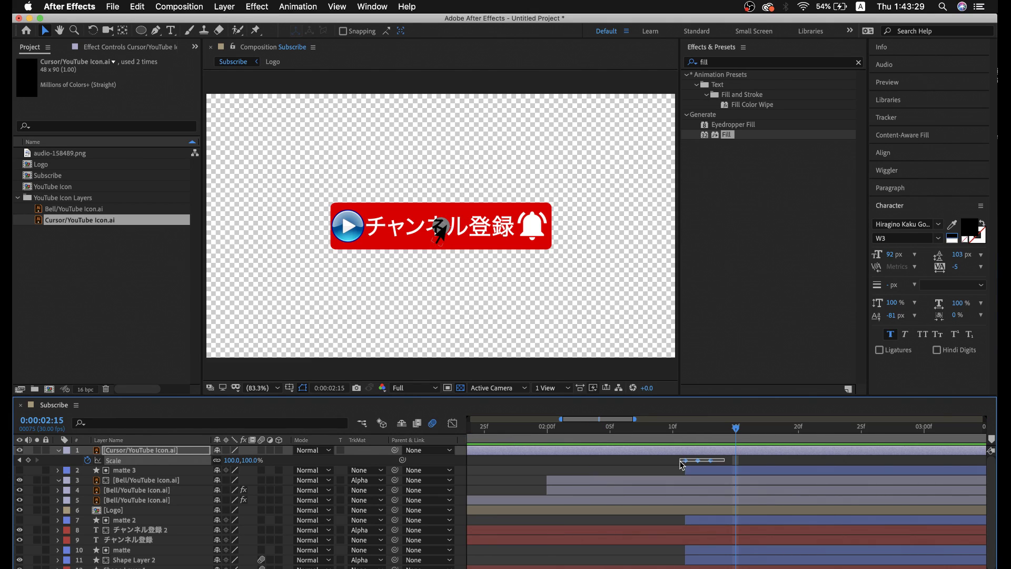
{"action": "left_click_drag", "start_coordinate": [681, 463], "coordinate": [746, 462]}
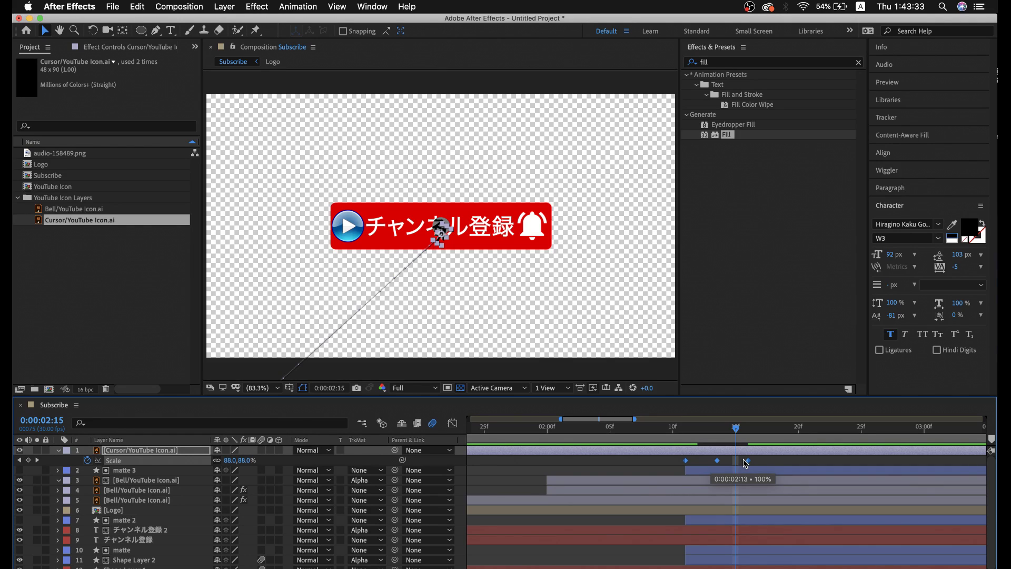
{"action": "key", "text": "space"}
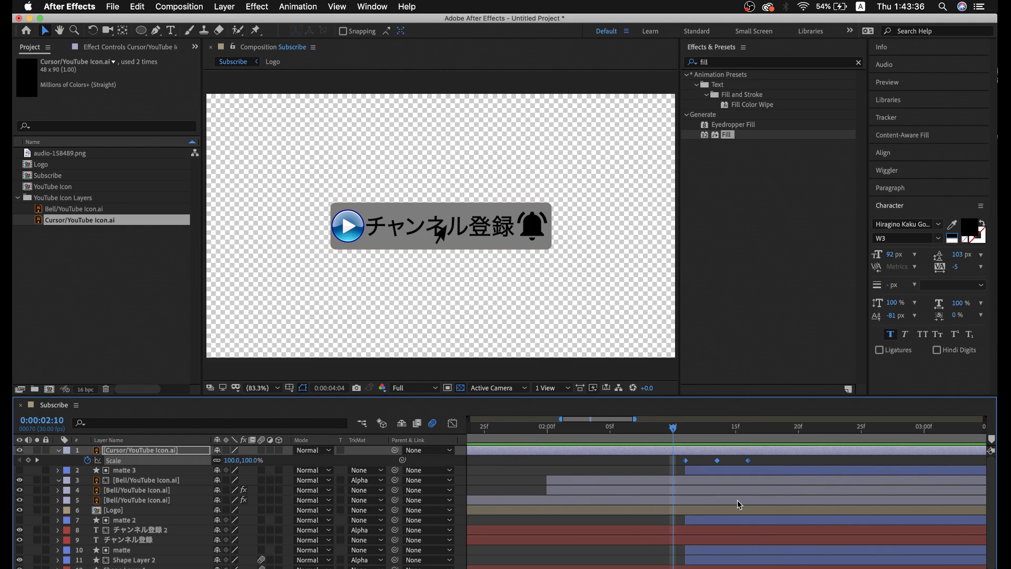
{"action": "key", "text": "space"}
{"action": "key", "text": "minus"}
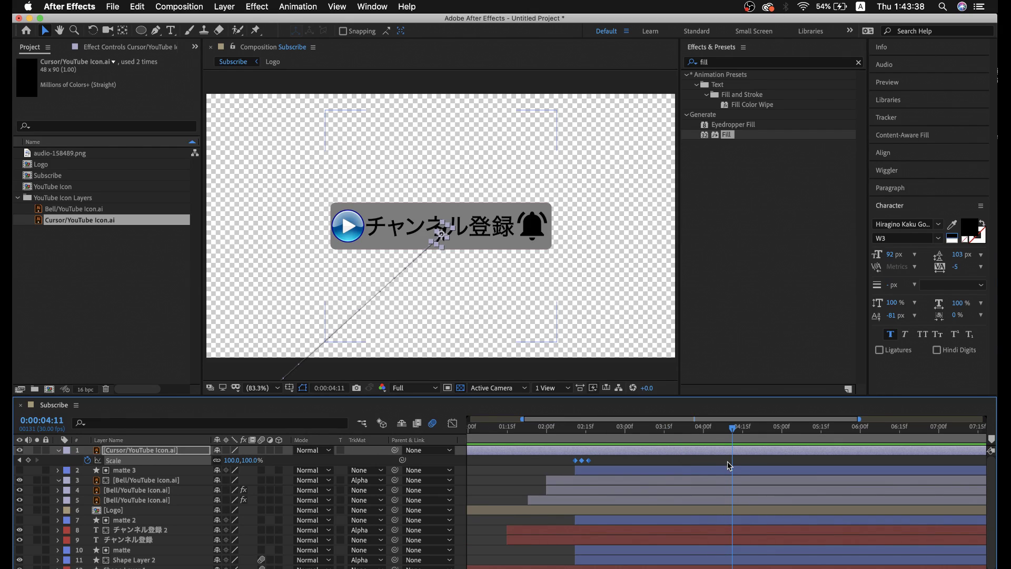
{"action": "left_click", "coordinate": [703, 430]}
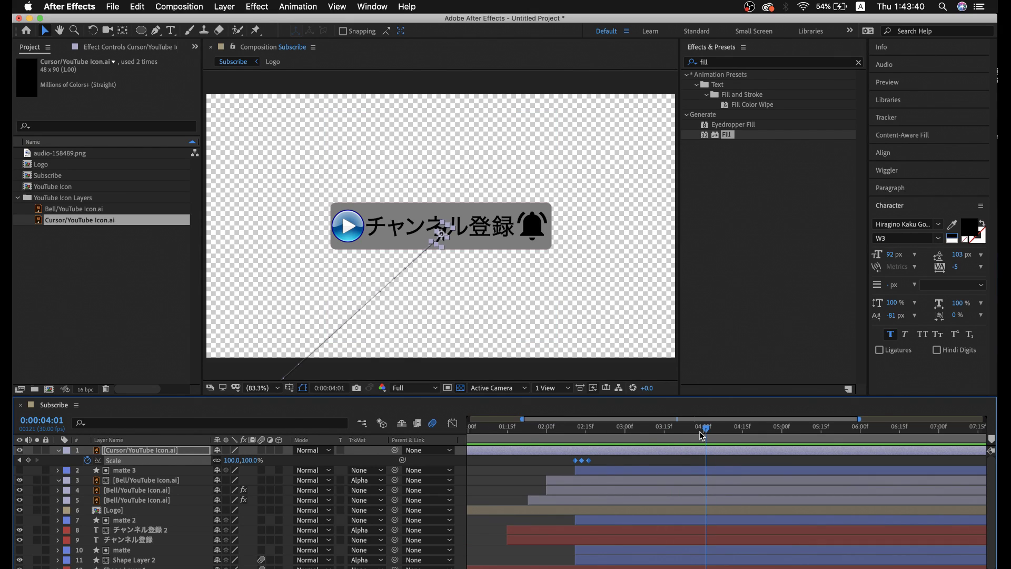
{"action": "left_click", "coordinate": [701, 434]}
End the work area at 0:00:03:29, trim the composition to it, and preview.
{"action": "key", "text": "n"}
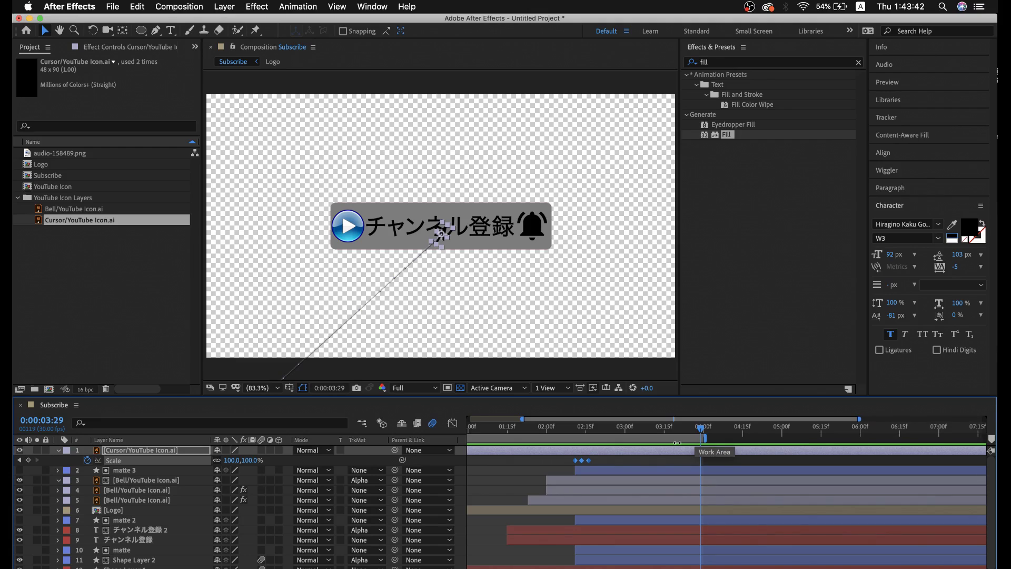
{"action": "right_click", "coordinate": [676, 442]}
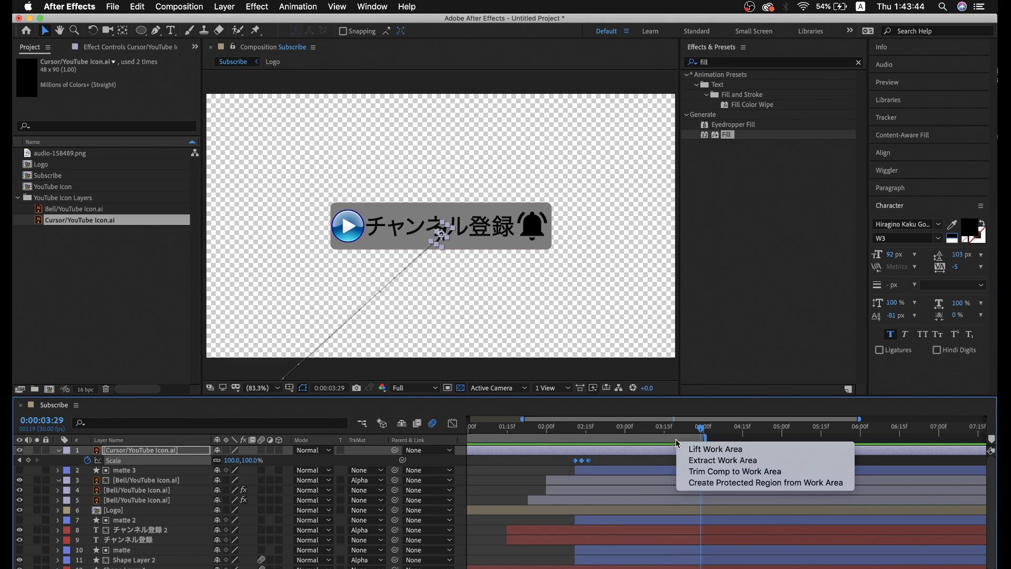
{"action": "left_click", "coordinate": [701, 471]}
{"action": "key", "text": "space"}
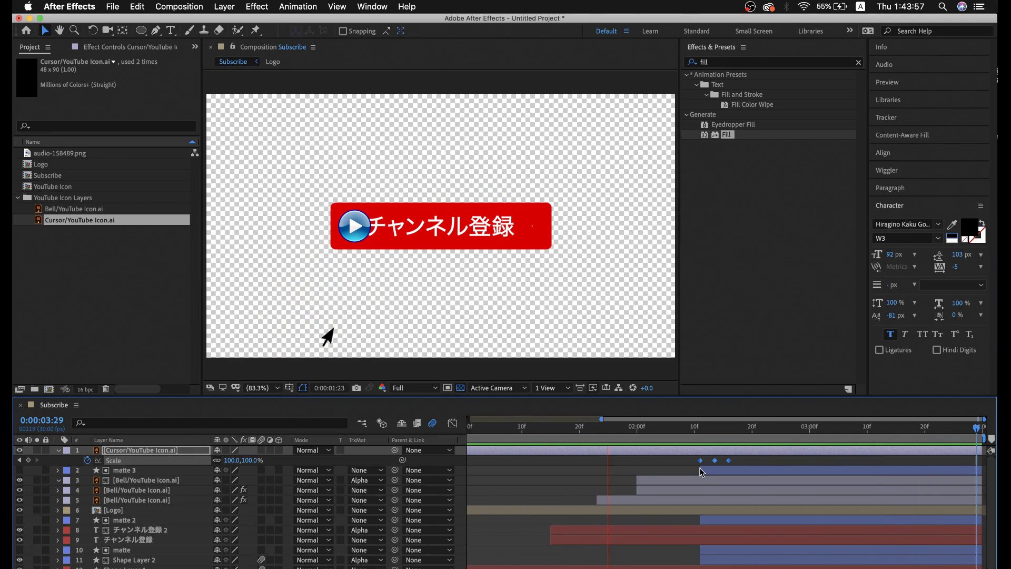
Deselect and collapse the cursor layer, then clear the 'fill' search in Effects & Presets.
{"action": "left_click", "coordinate": [606, 473]}
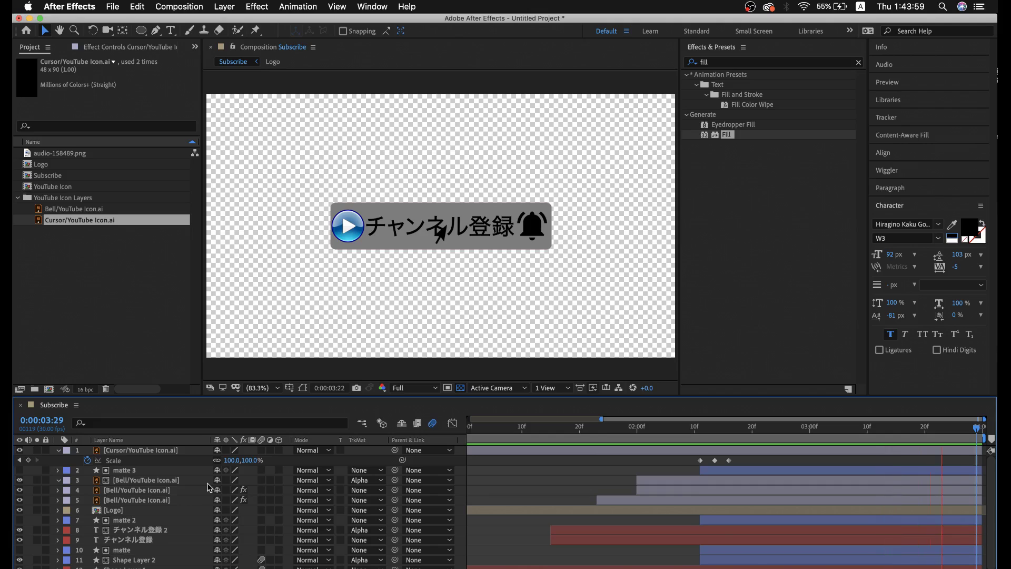
{"action": "left_click", "coordinate": [58, 450]}
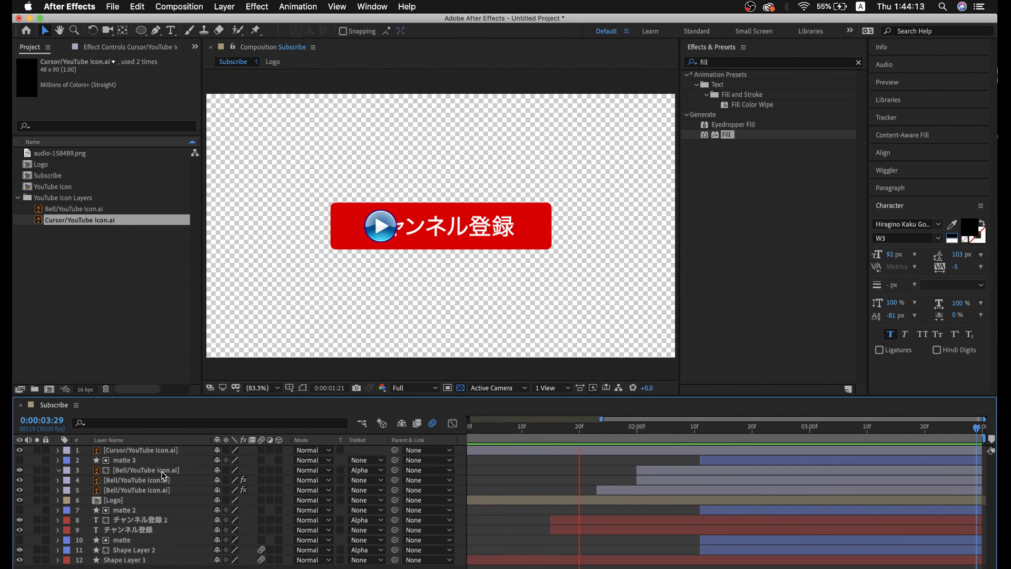
{"action": "left_click", "coordinate": [859, 63]}
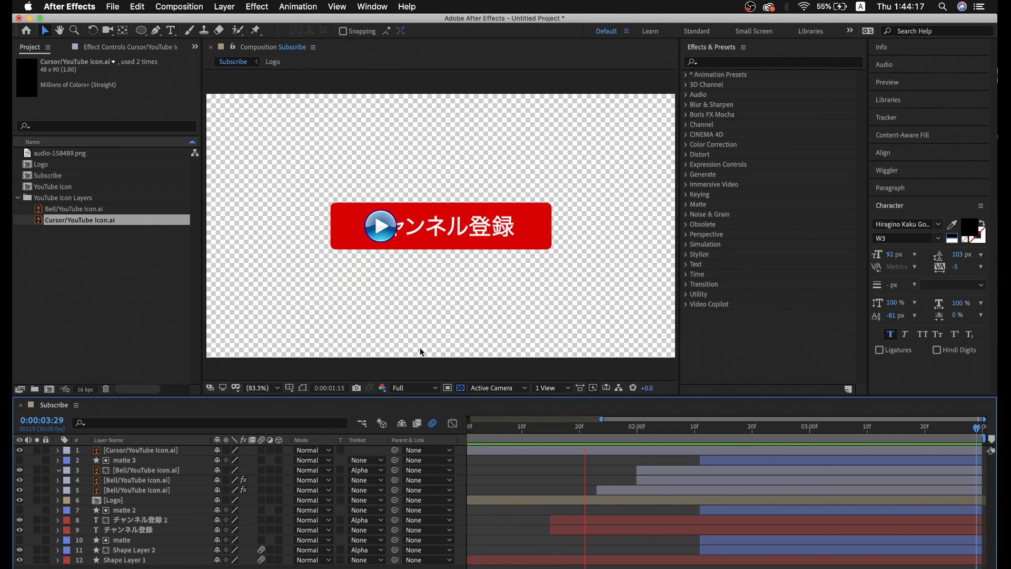